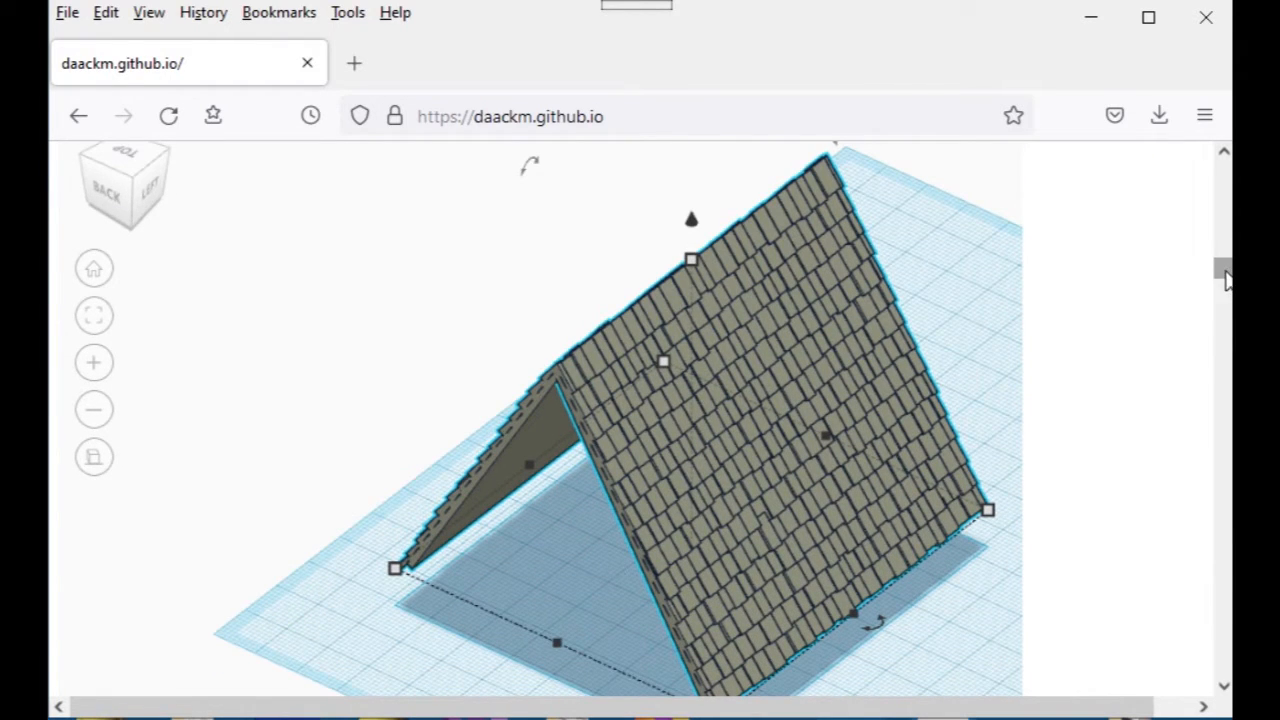
- Find the generator download link on the web page and download AutomatingCAD.zip from its GitHub file page
left_click_drag(1228, 280, 1228, 316)
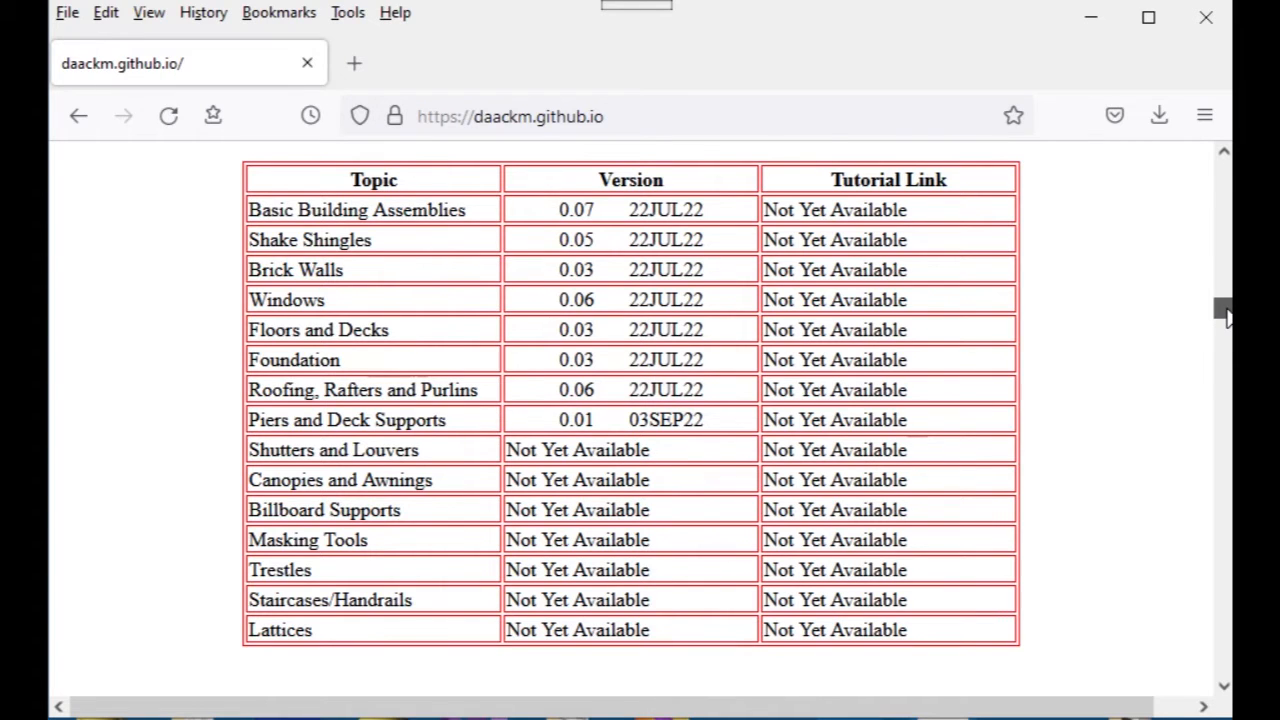
left_click_drag(1224, 312, 1228, 309)
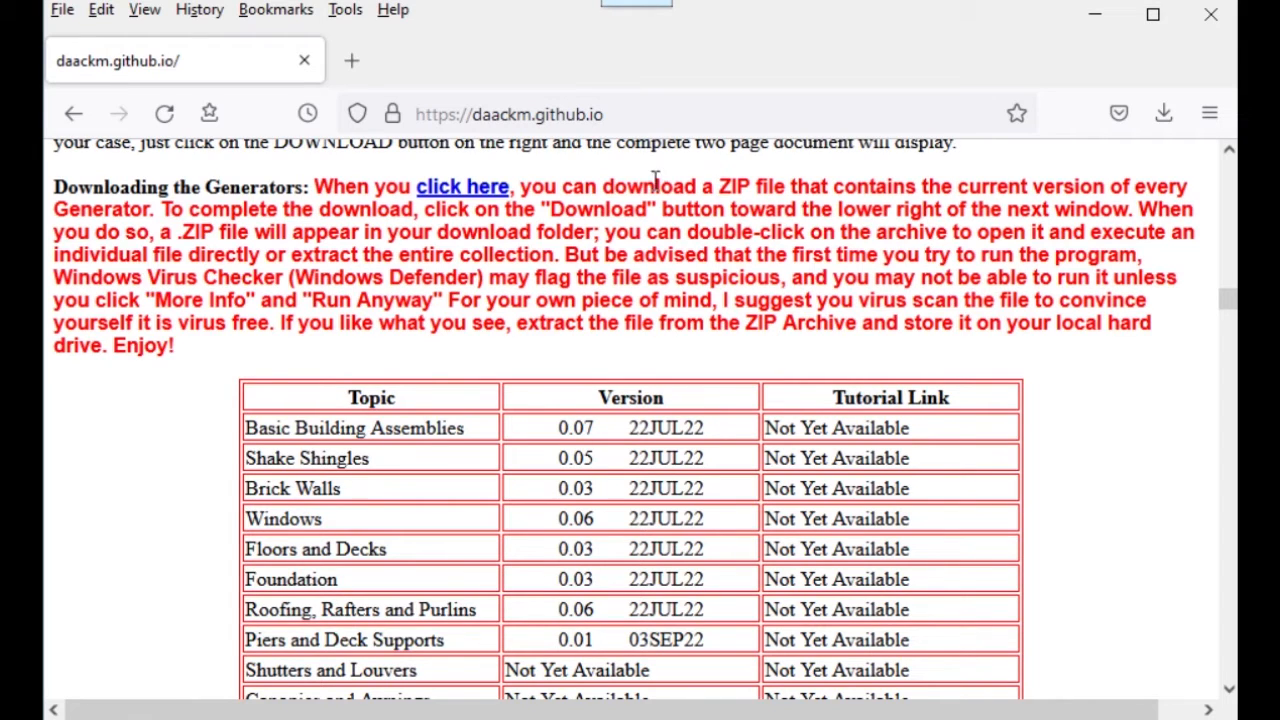
left_click(484, 192)
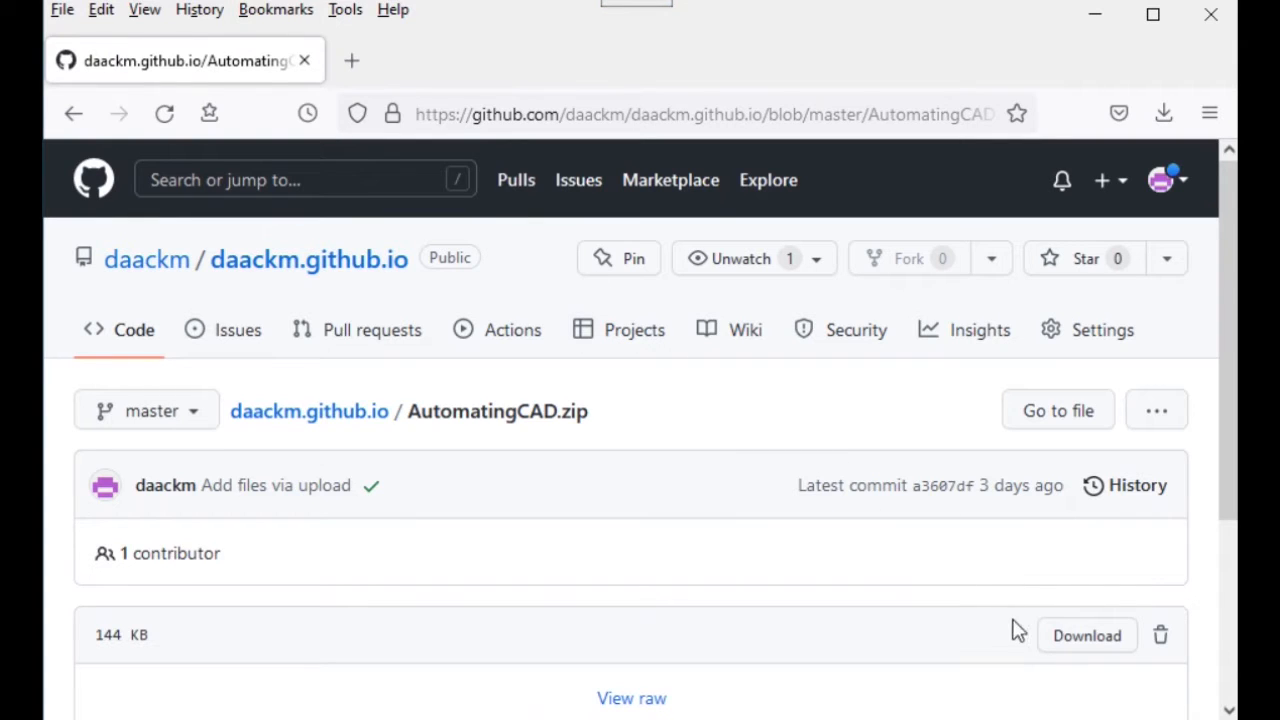
left_click(1068, 650)
- Open the downloaded AutomatingCAD.zip archive and extract all its files to c:\Generators
left_click(1165, 113)
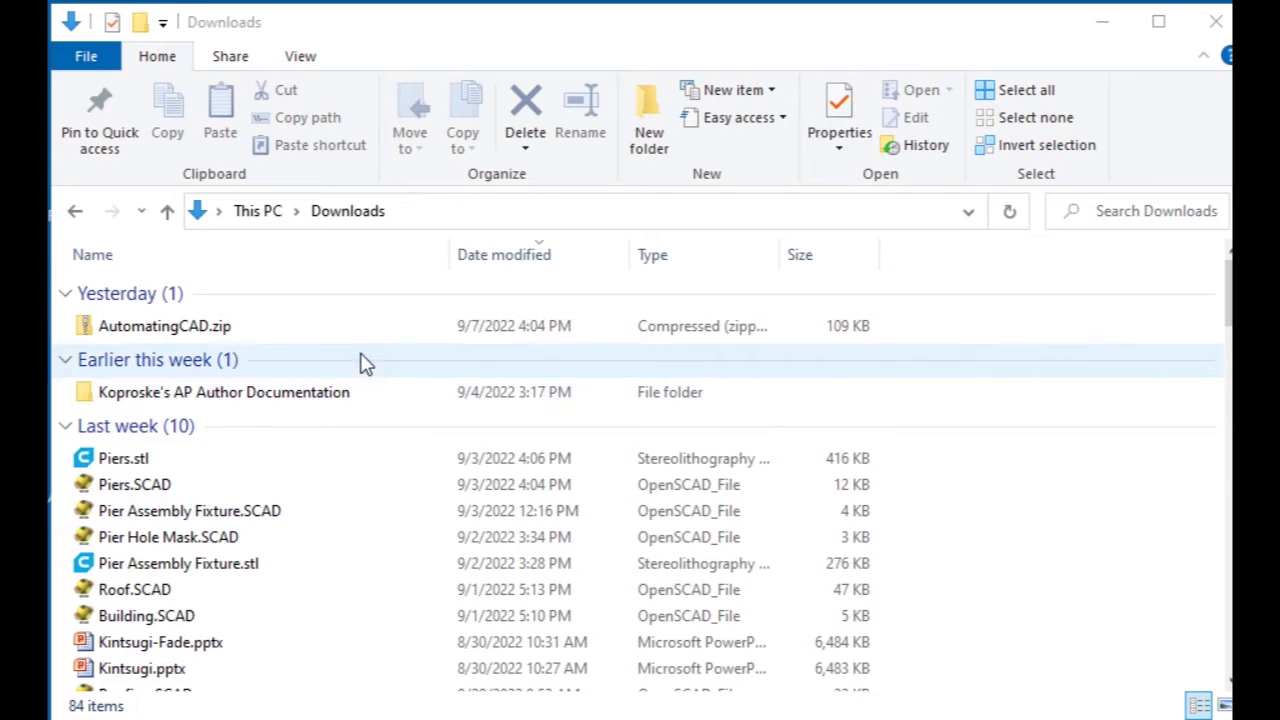
left_click(221, 336)
double_click(221, 336)
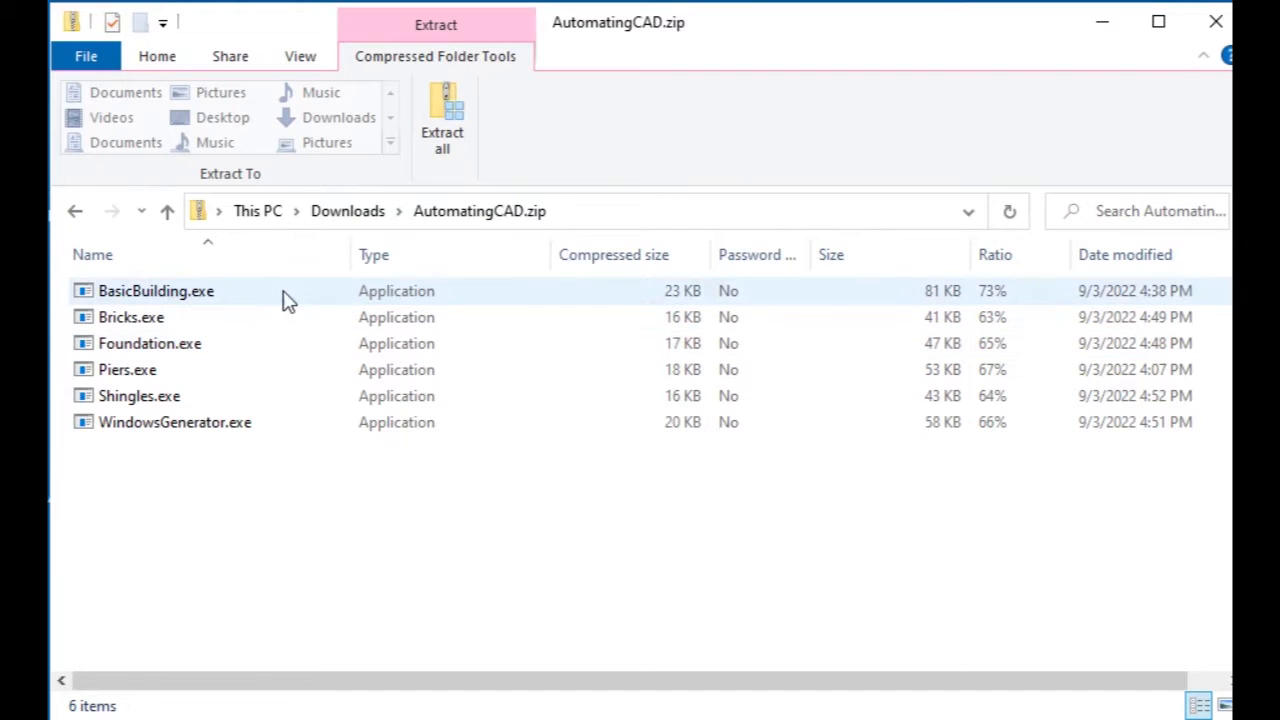
left_click(436, 140)
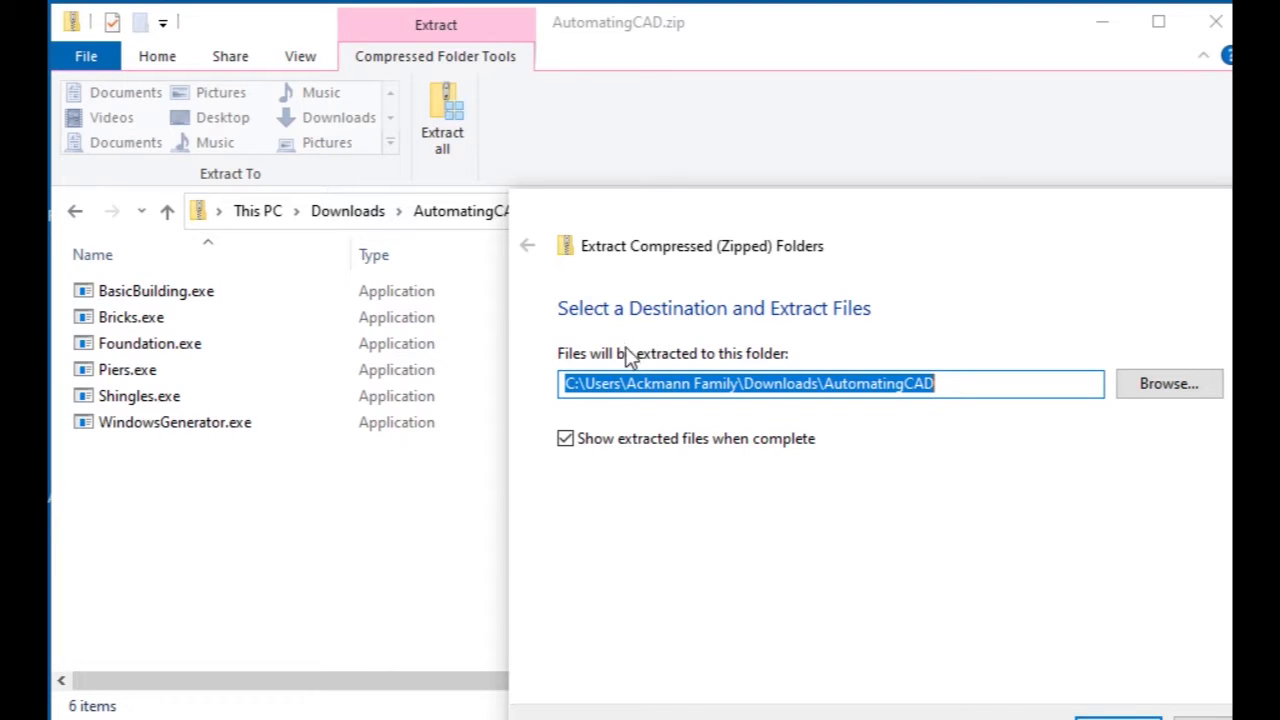
type("c:\\")
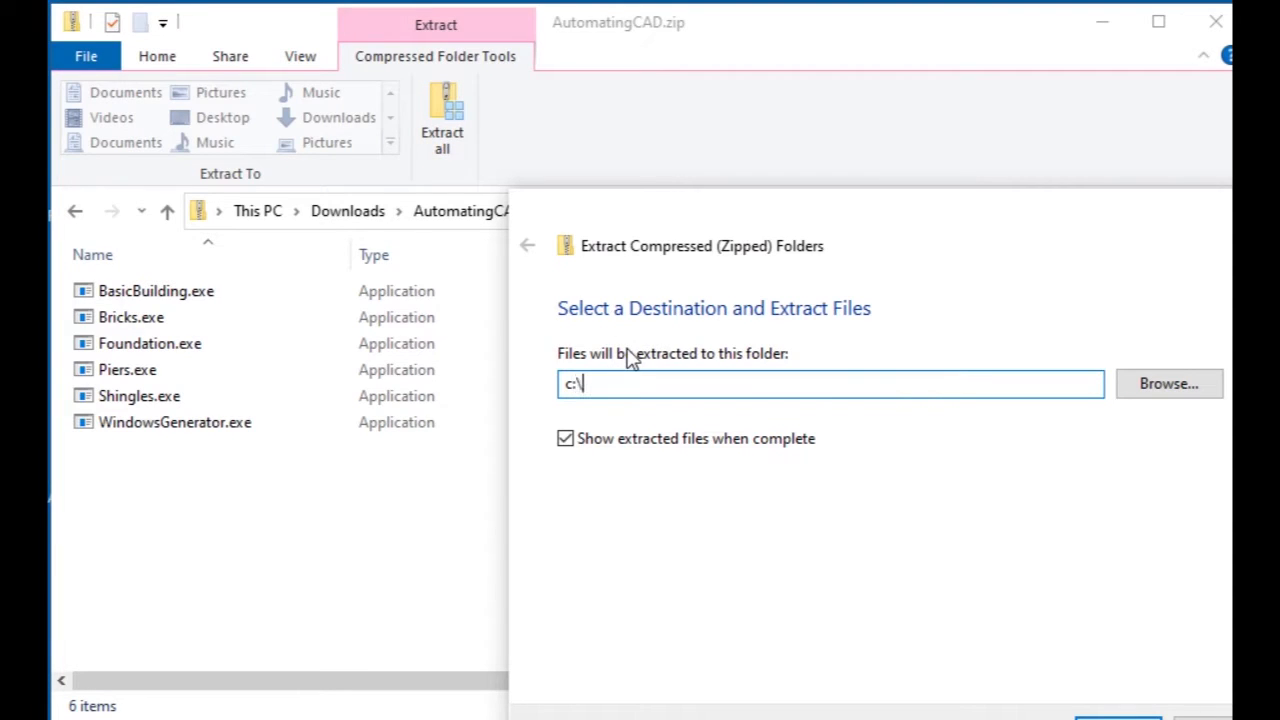
type("Gene")
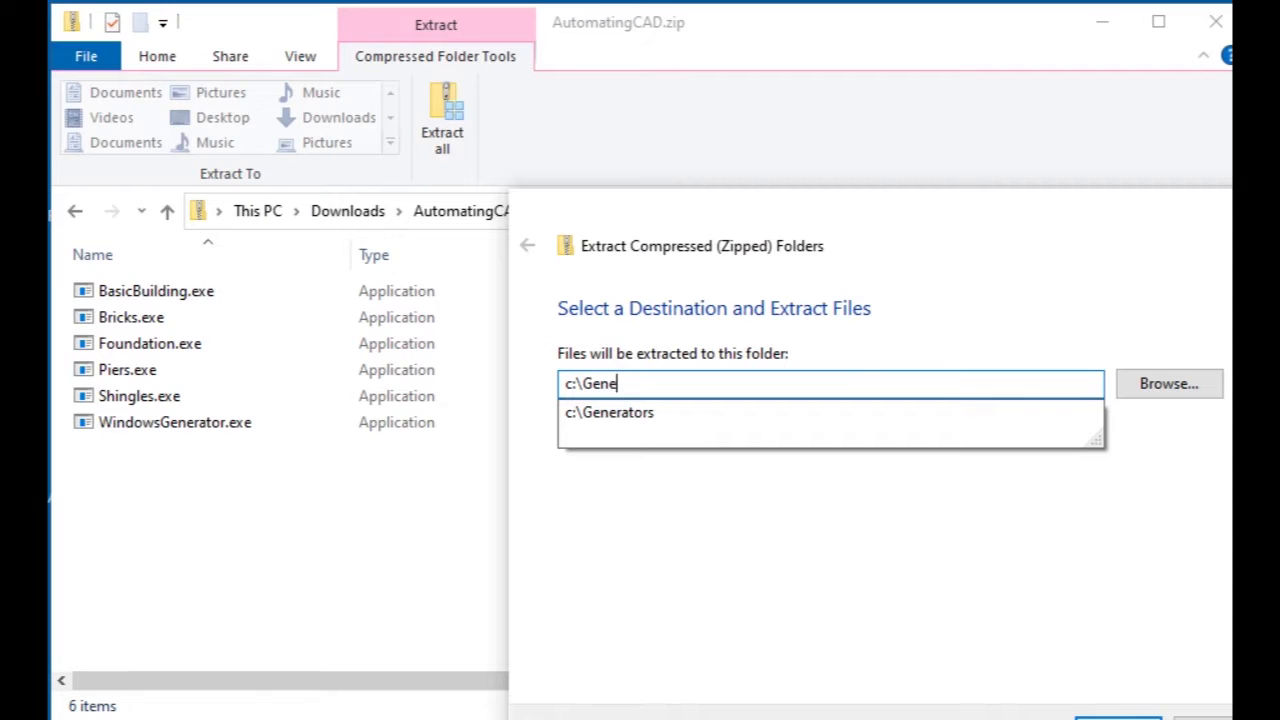
type("rators")
key("Return")
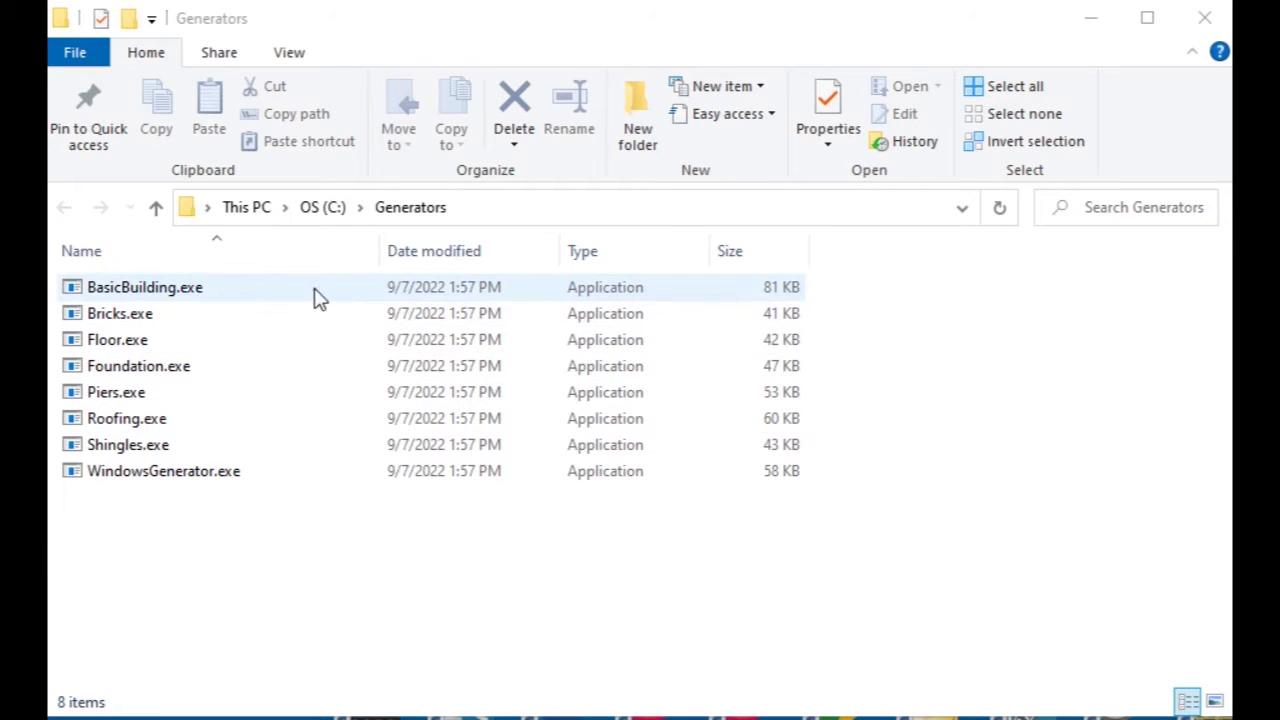
- Launch BasicBuilding.exe from the Generators folder, choosing to run it anyway despite the SmartScreen block
left_click(226, 289)
double_click(226, 289)
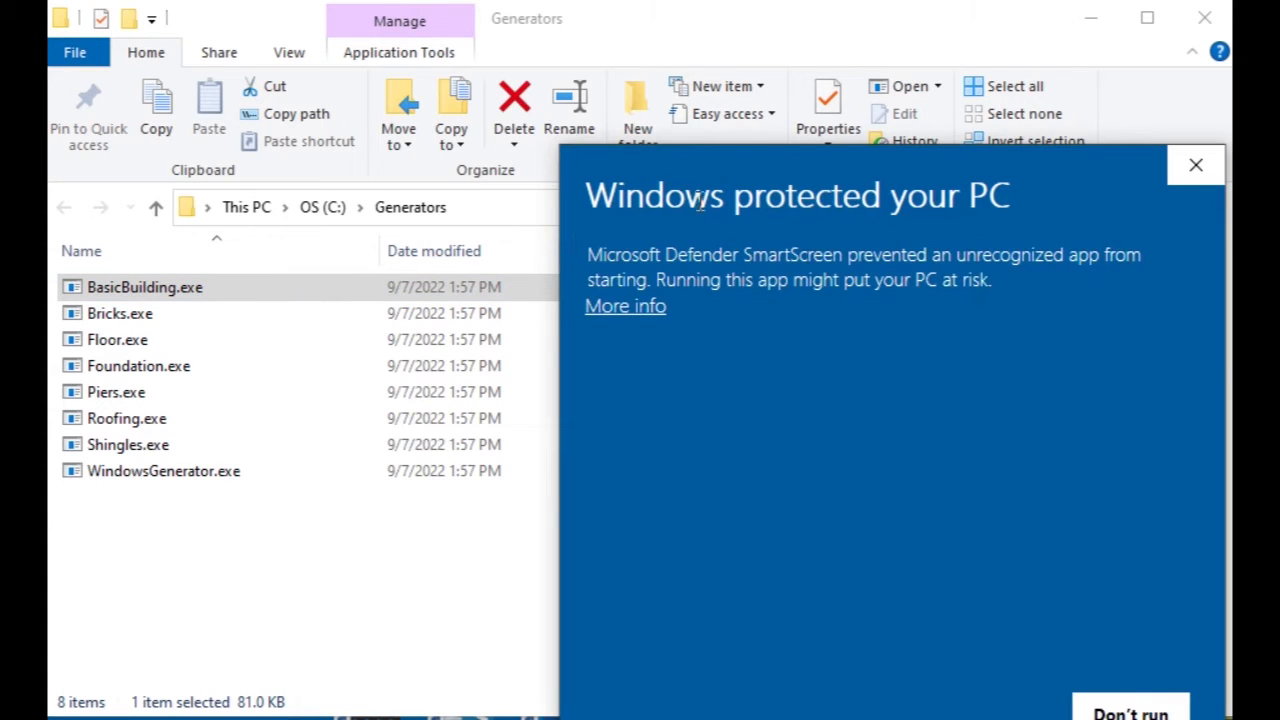
left_click_drag(714, 163, 657, 94)
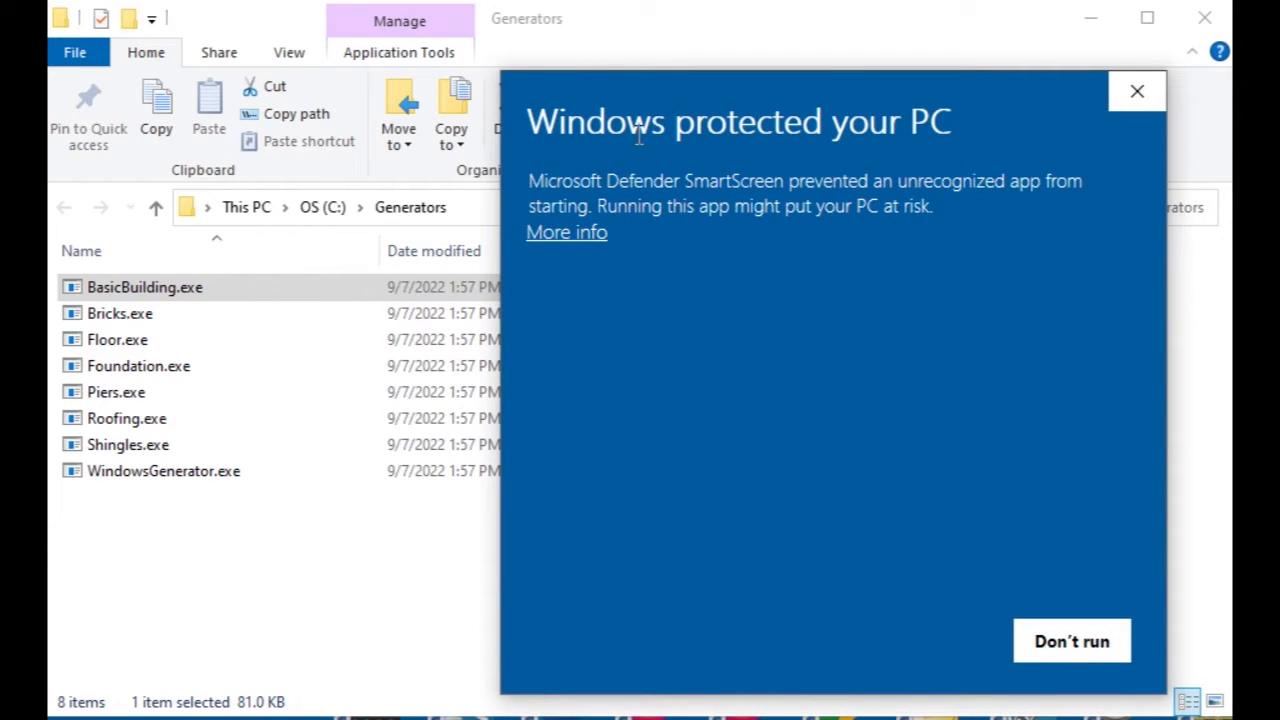
left_click(588, 234)
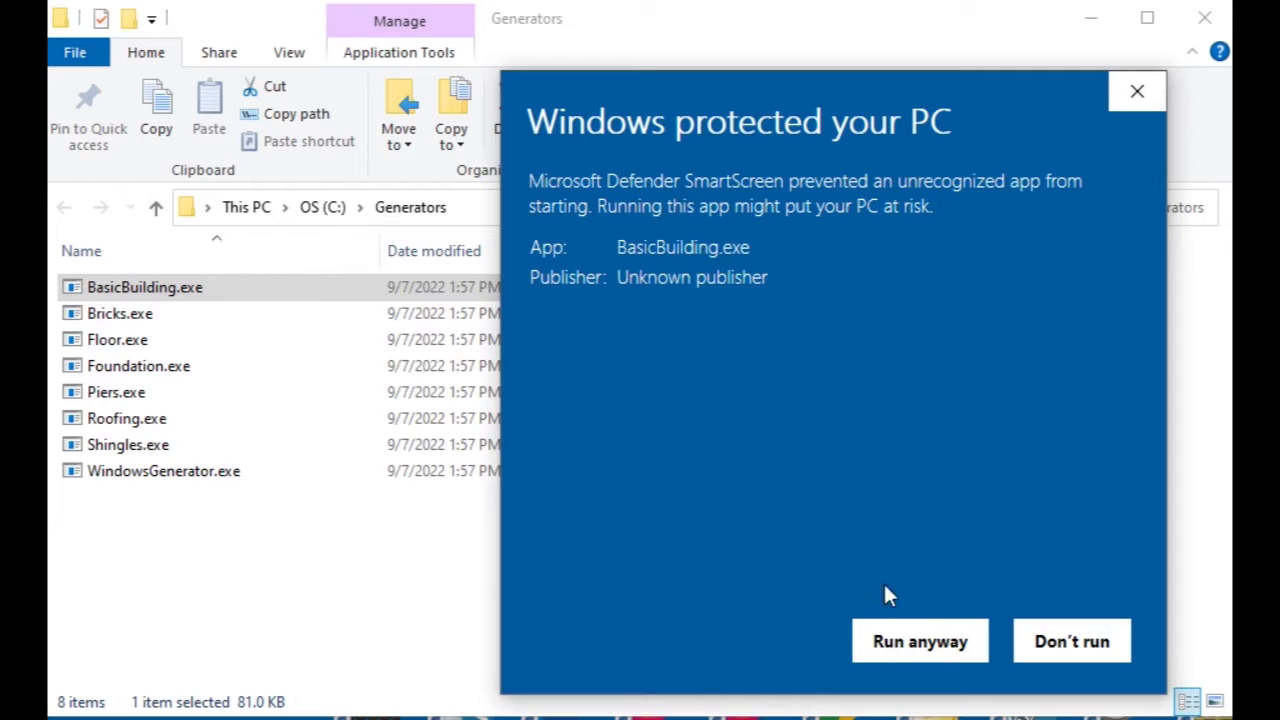
left_click(931, 640)
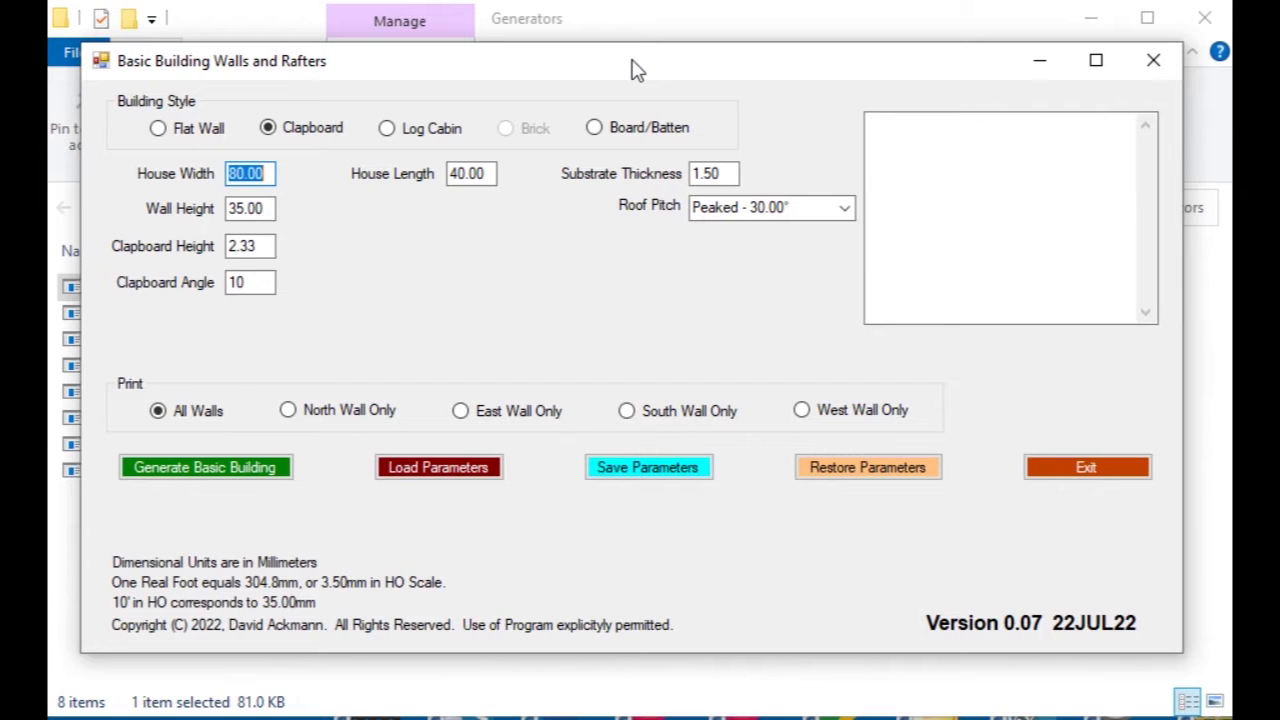
- Set the house width to 100 and the house length to 50 for the basic building
type("100")
left_click(480, 173)
left_click_drag(480, 173, 428, 174)
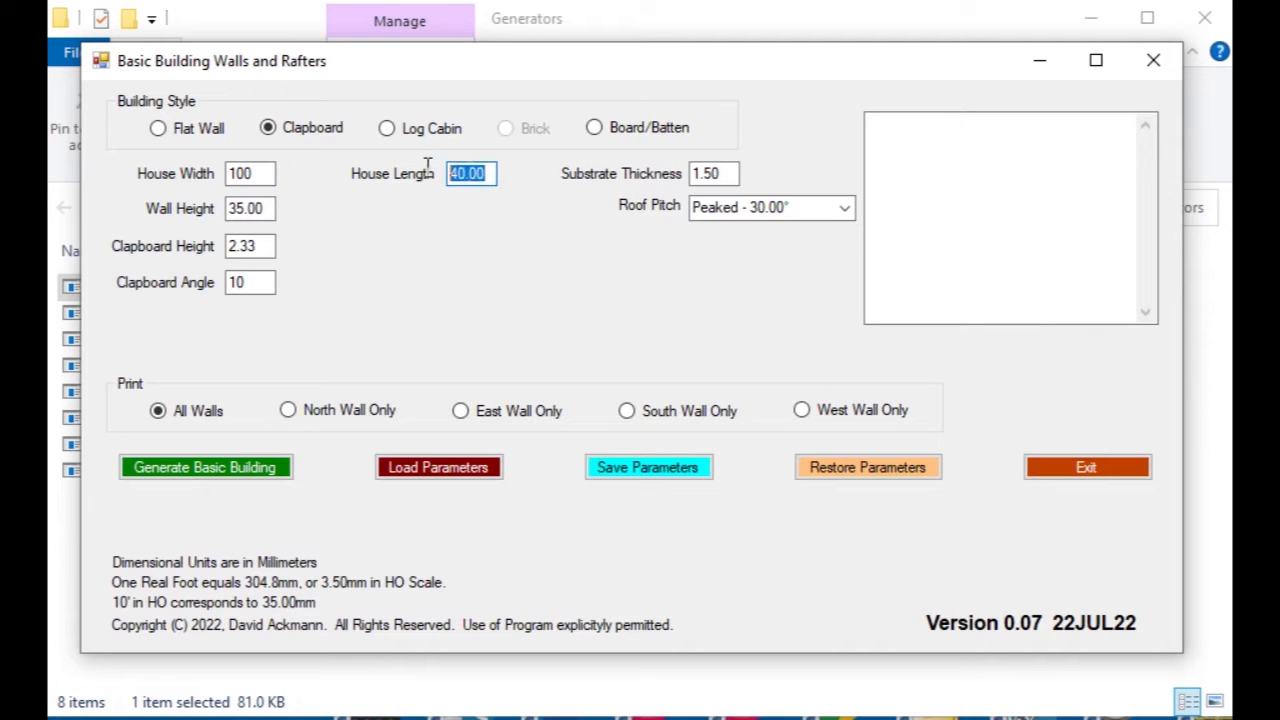
type("50")
- Set the building's roof pitch to Peaked - 26.57° - 6:12
left_click(750, 207)
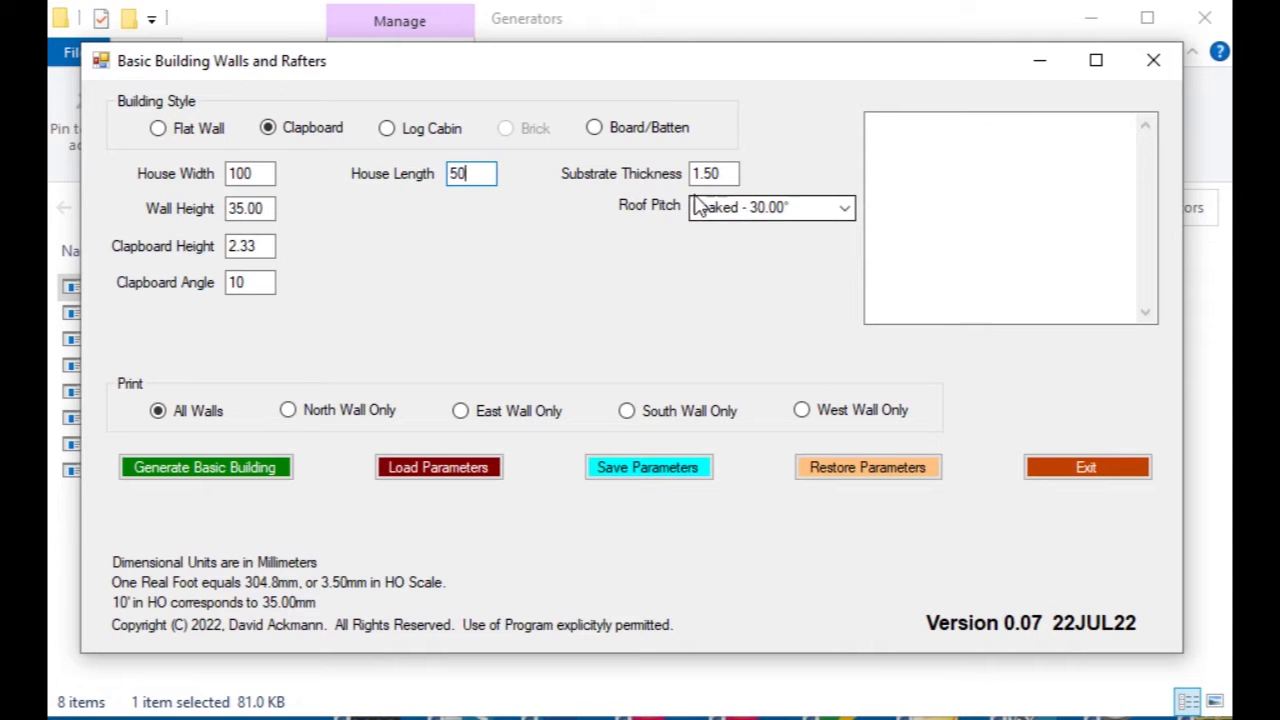
left_click(847, 208)
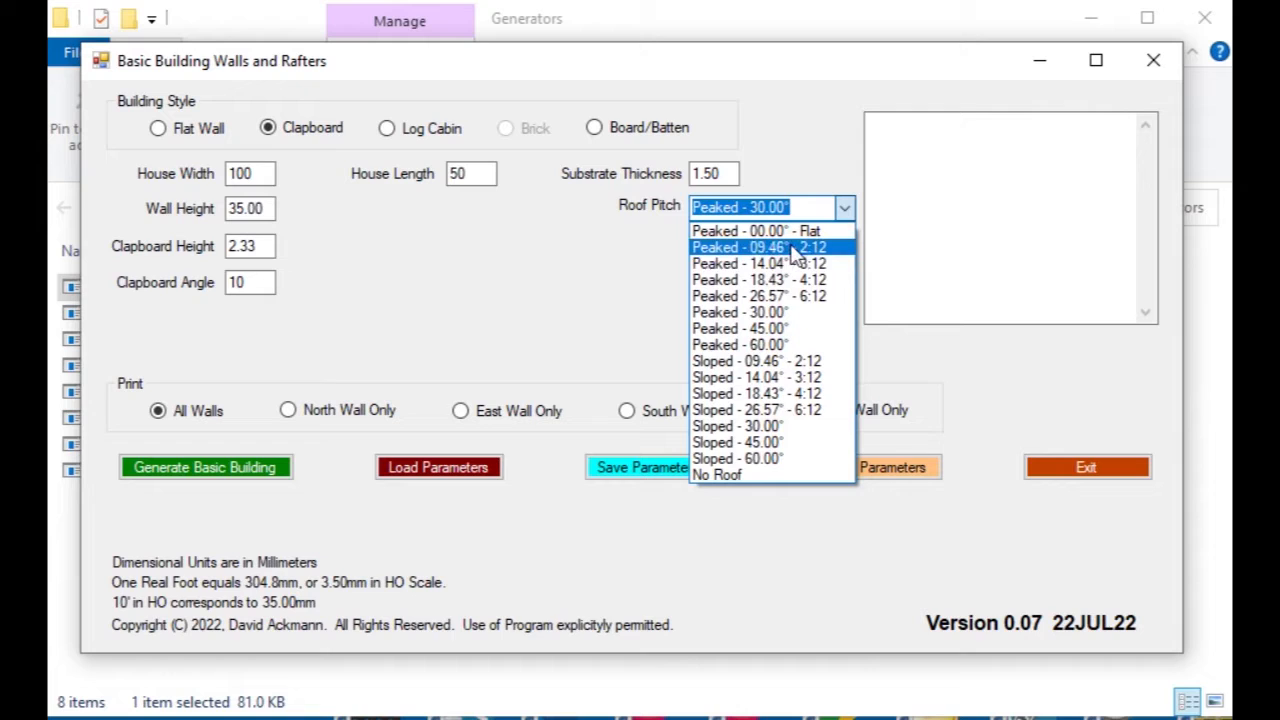
left_click(766, 296)
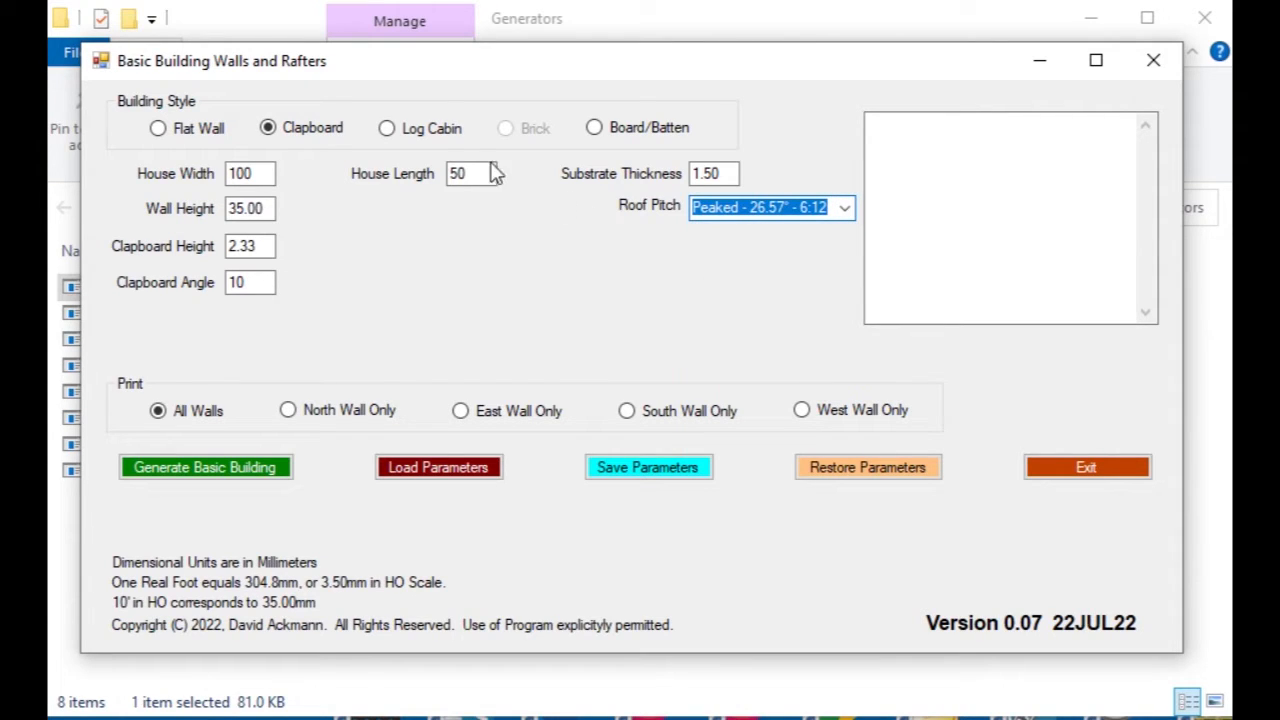
- Change the building style to Log Cabin and set the log overlap to .25
left_click(430, 135)
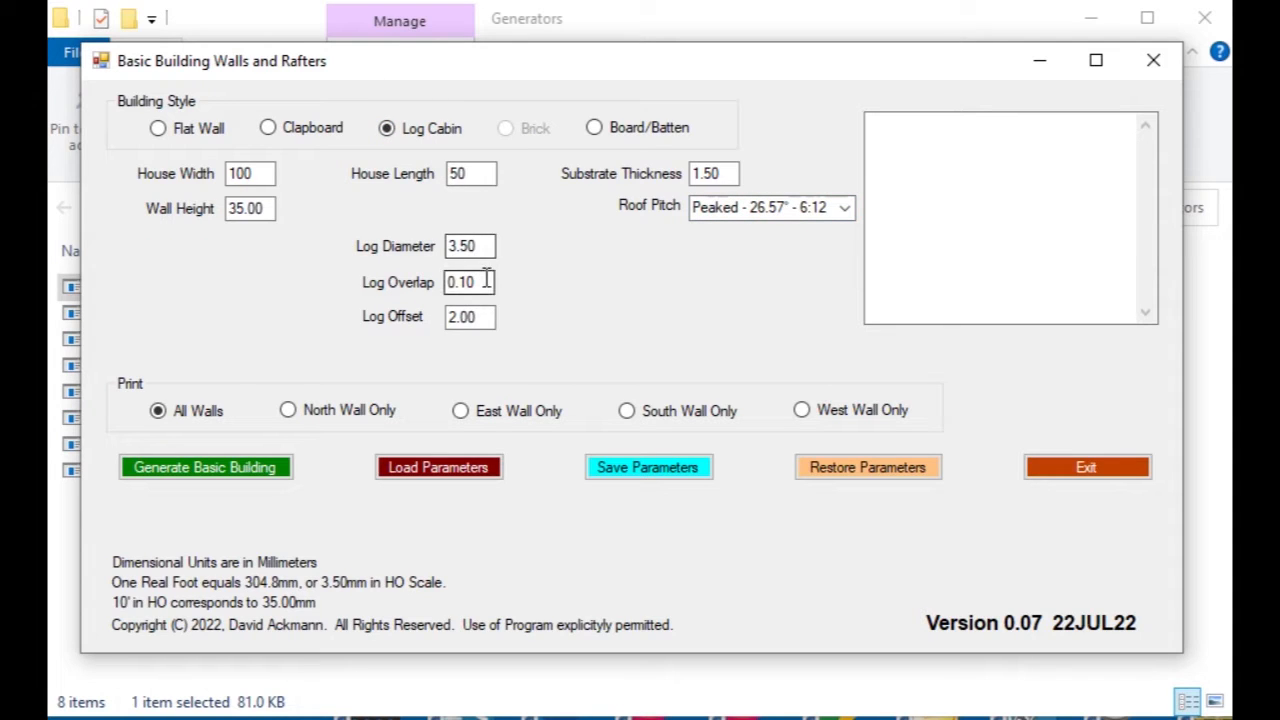
left_click_drag(483, 283, 447, 288)
key("BackSpace")
type("25")
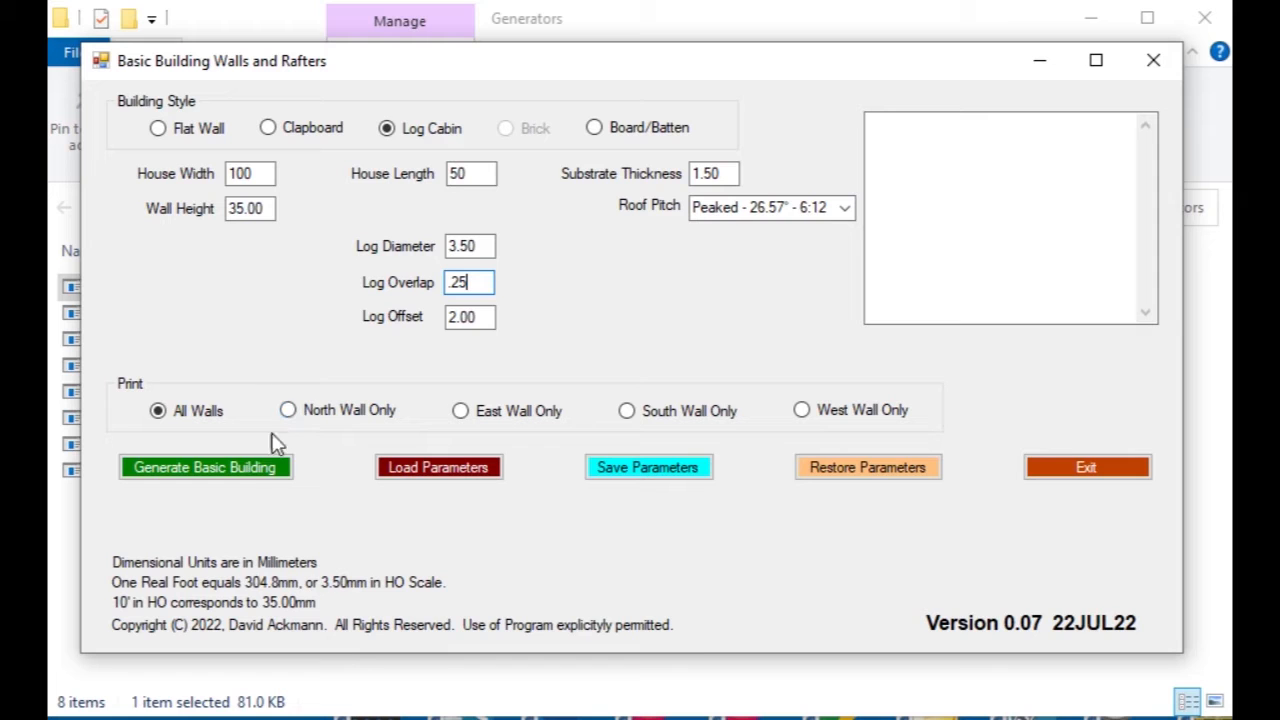
- Generate the basic building and save its specification as the SCAD file Log Cabin in Downloads
left_click(251, 472)
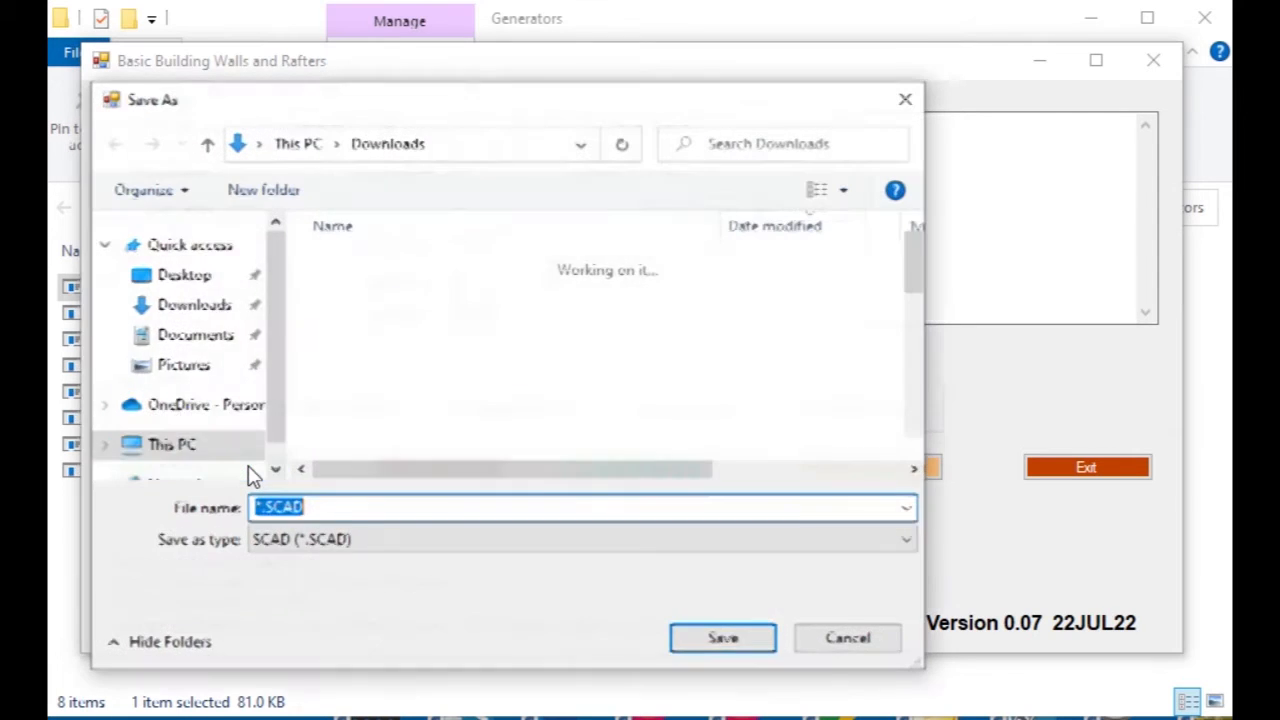
type("Log Cabin")
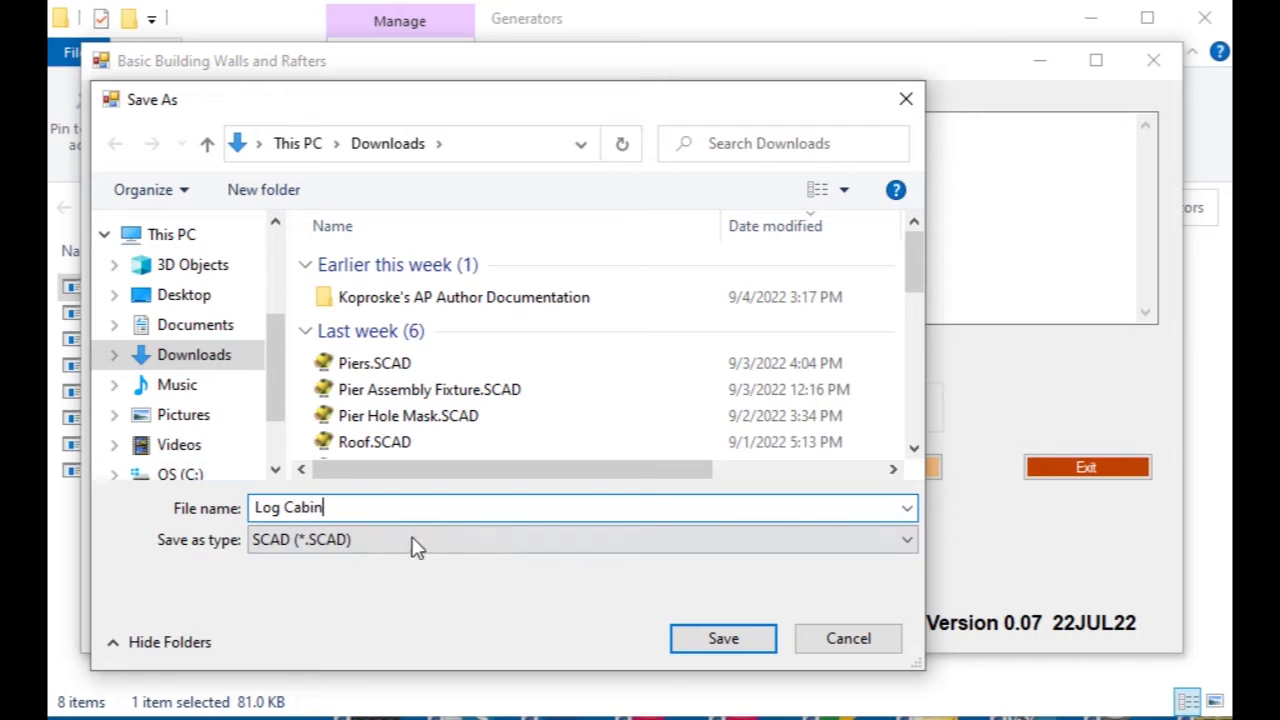
left_click(720, 640)
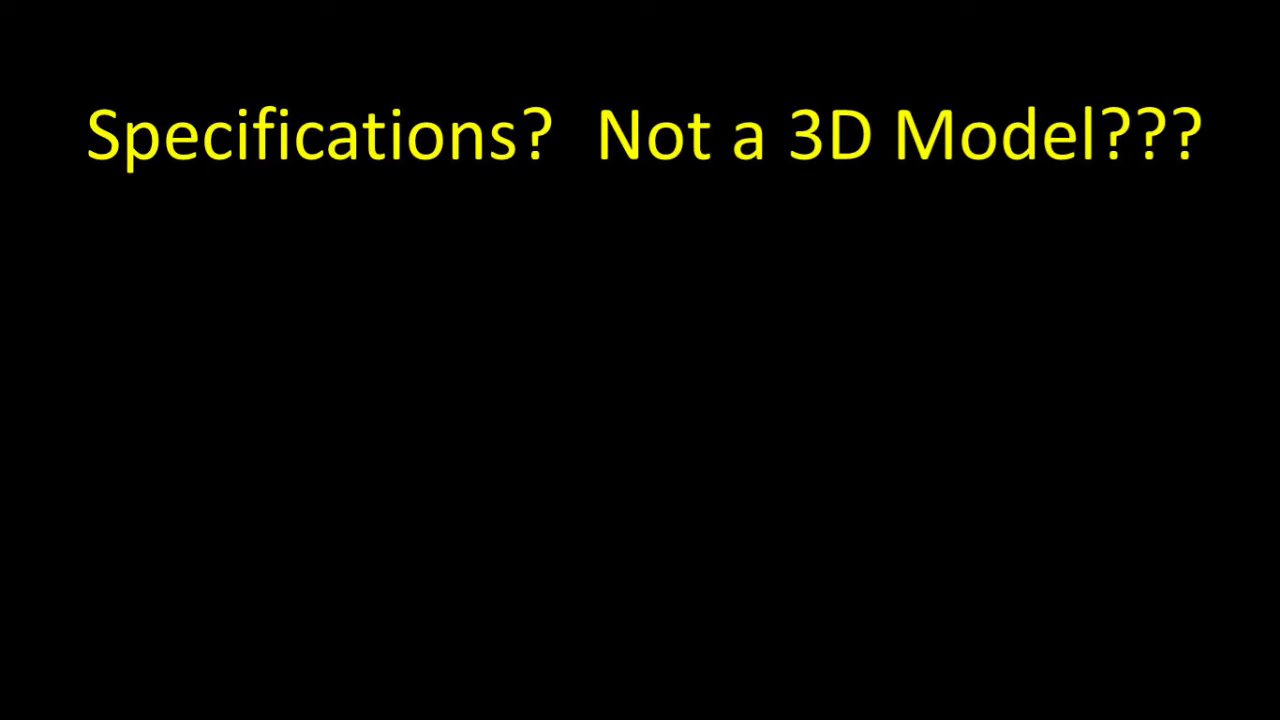
key("Right")
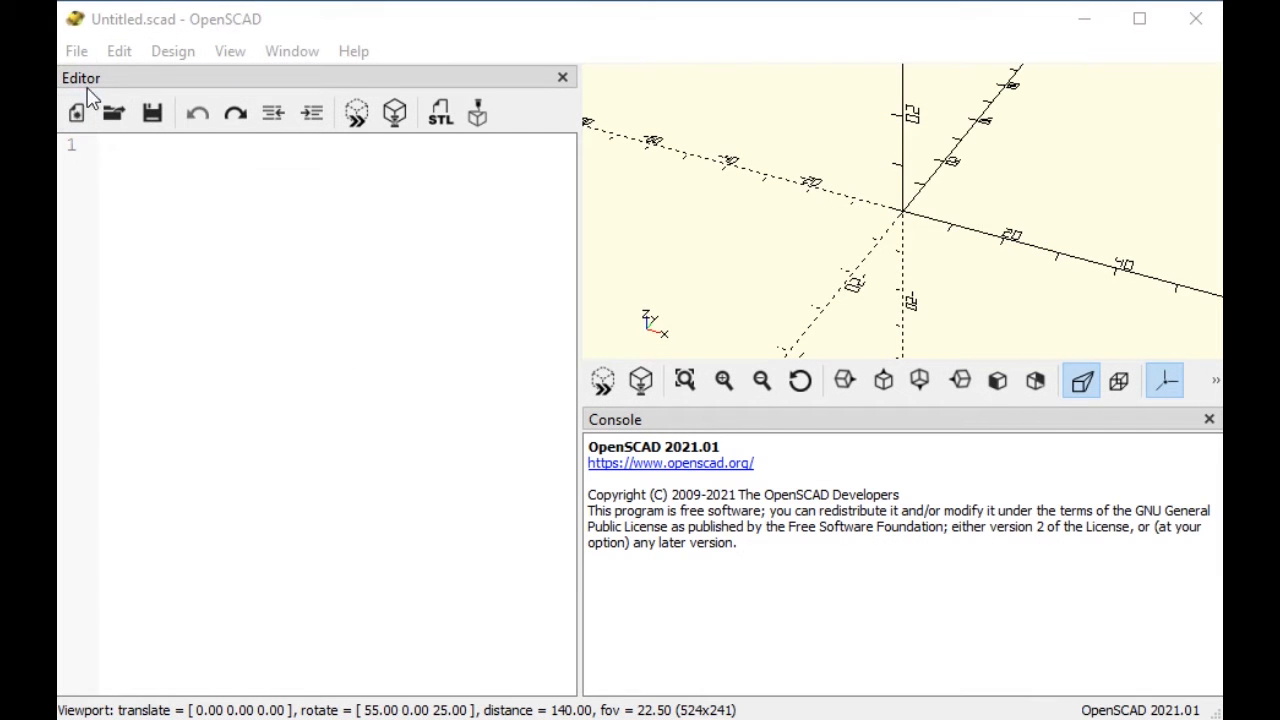
- Switch to OpenSCAD and open Log Cabin.SCAD from the Downloads folder
left_click(78, 48)
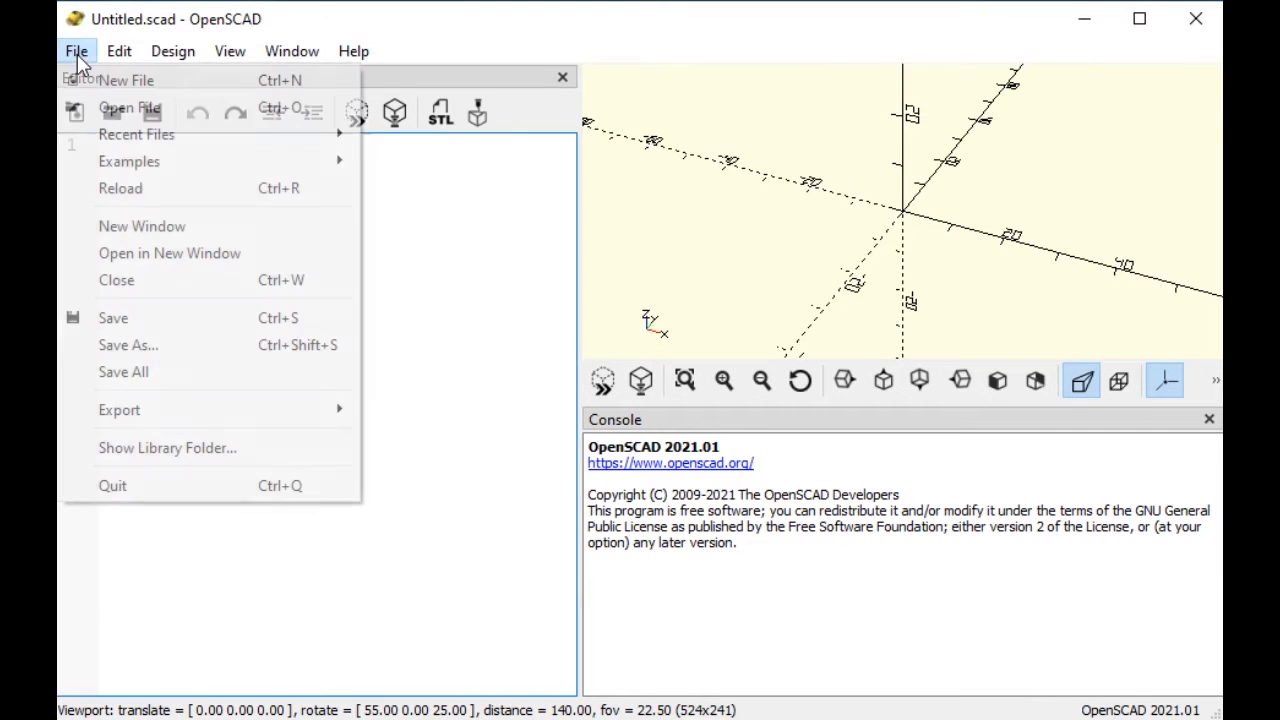
left_click(100, 107)
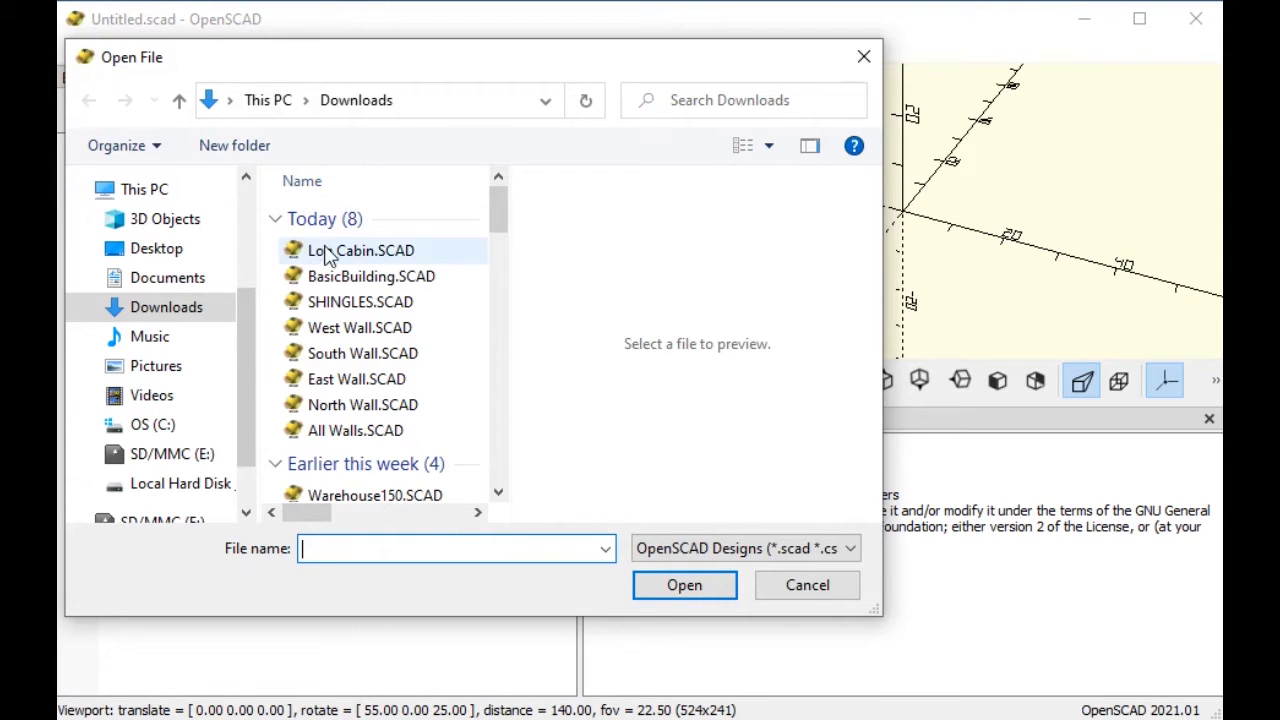
left_click(330, 255)
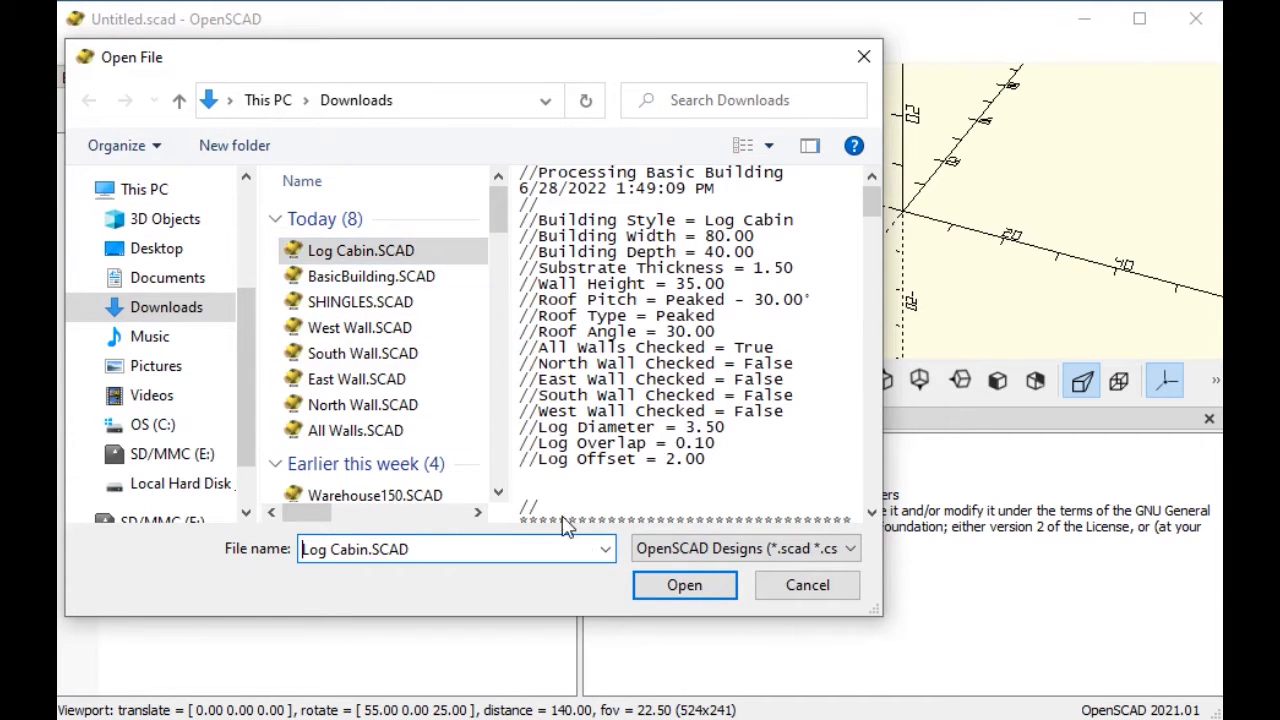
left_click(662, 594)
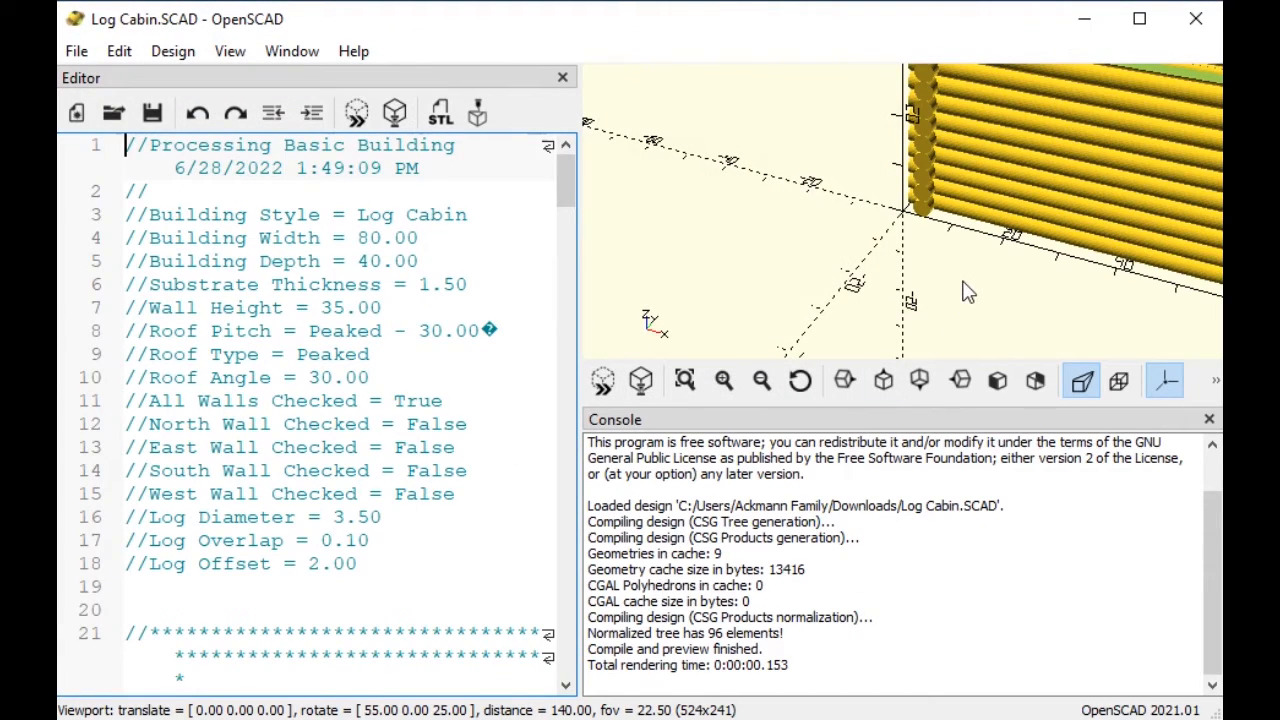
- Bring the log cabin model into view and run a full Render of it
scroll(968, 292, "down", 2)
scroll(963, 281, "down", 1)
right_click_drag(958, 282, 890, 294)
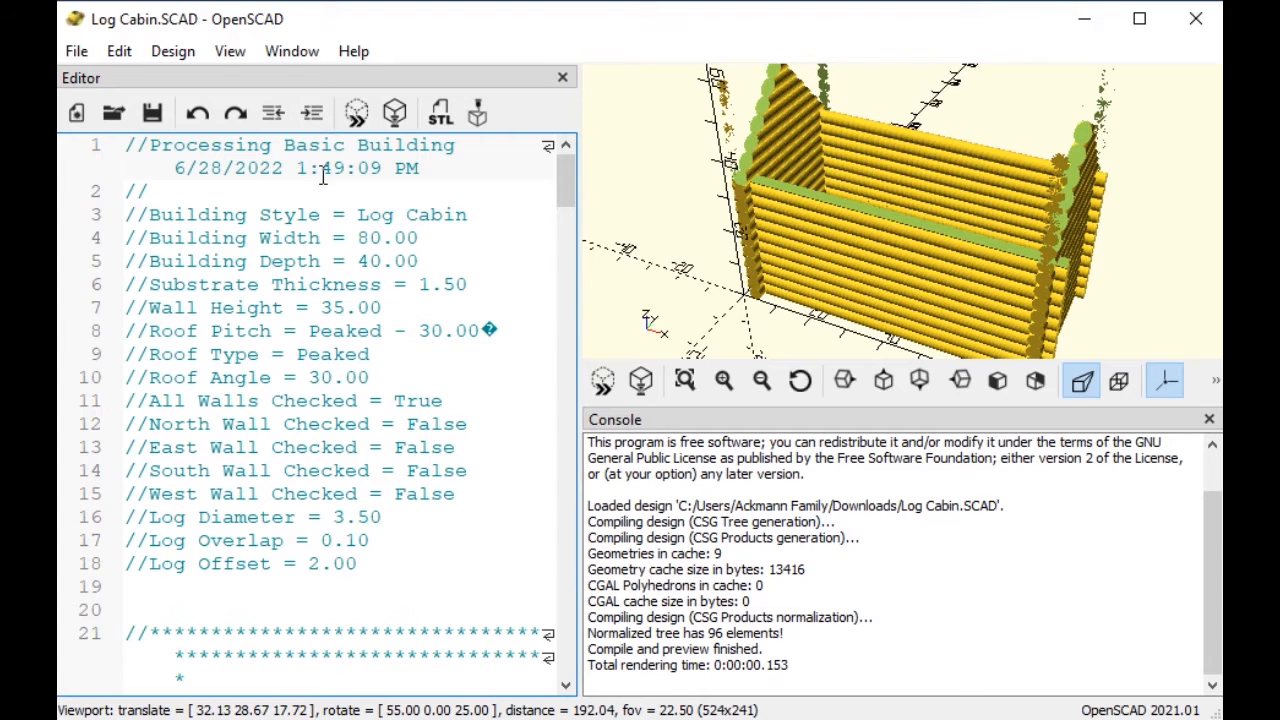
left_click(165, 54)
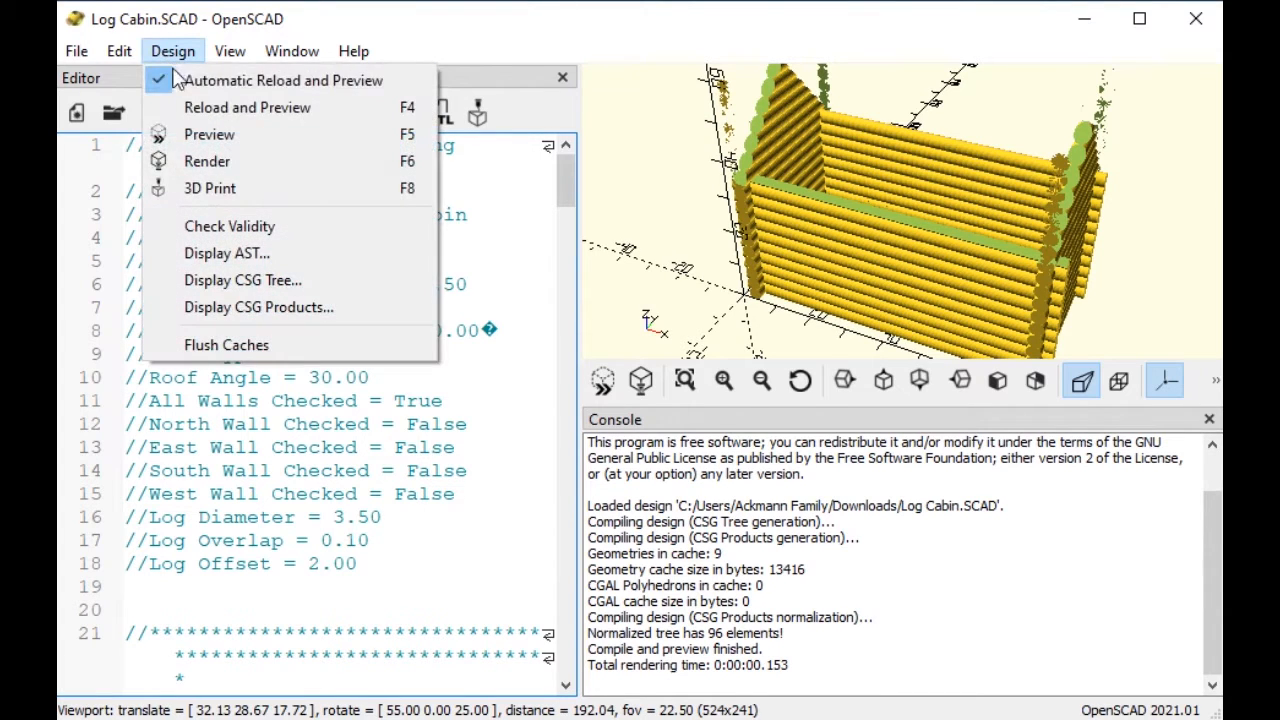
left_click(185, 160)
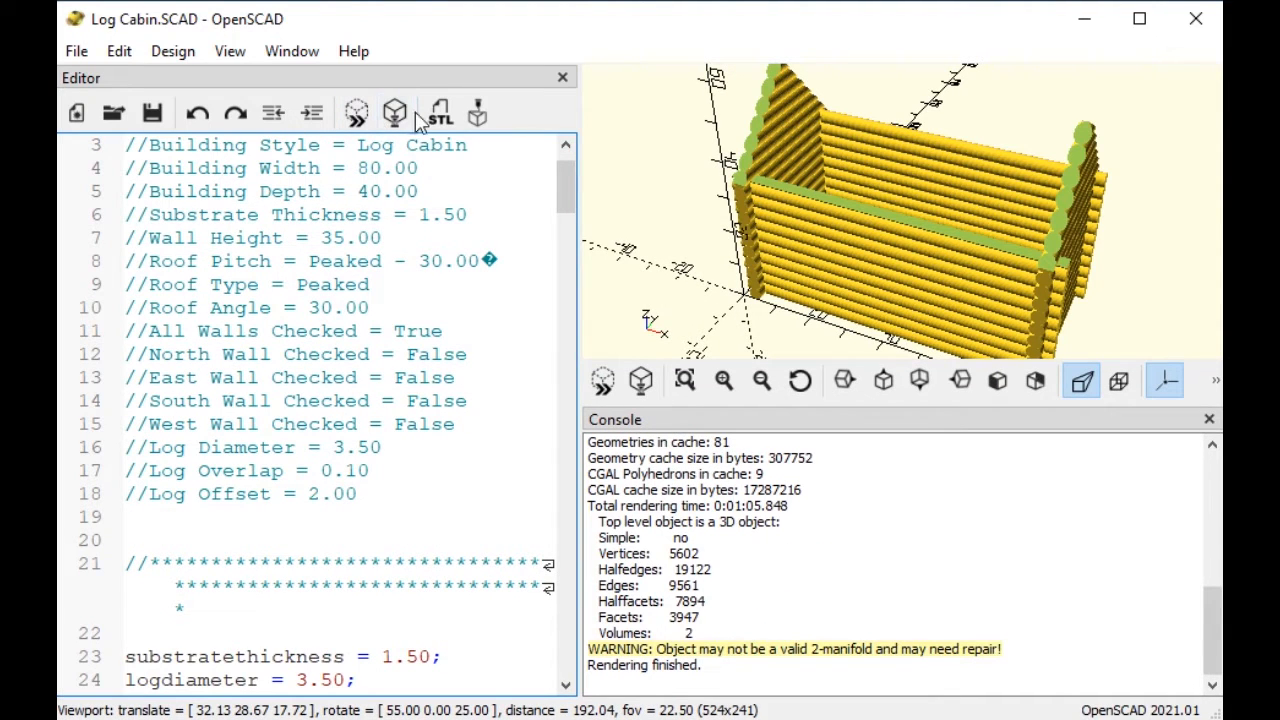
- Export the rendered cabin to Downloads as Log Cabin.stl, replacing the existing file
left_click(438, 114)
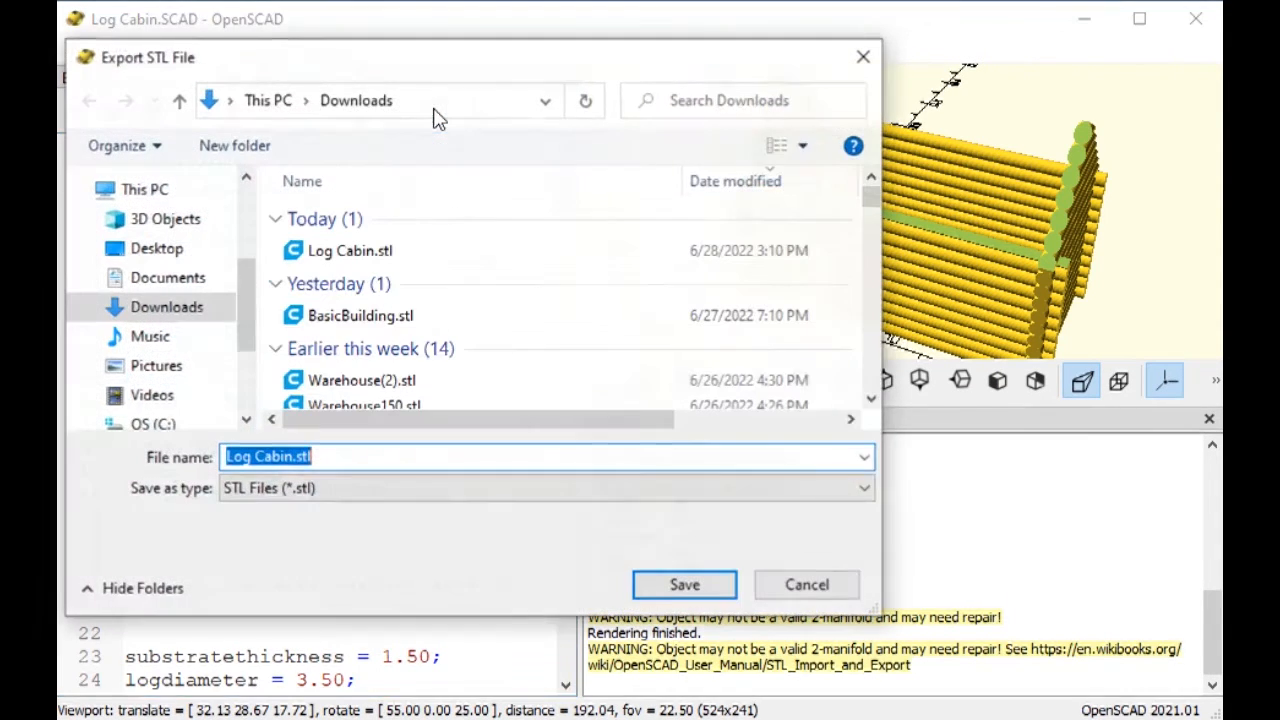
left_click(363, 263)
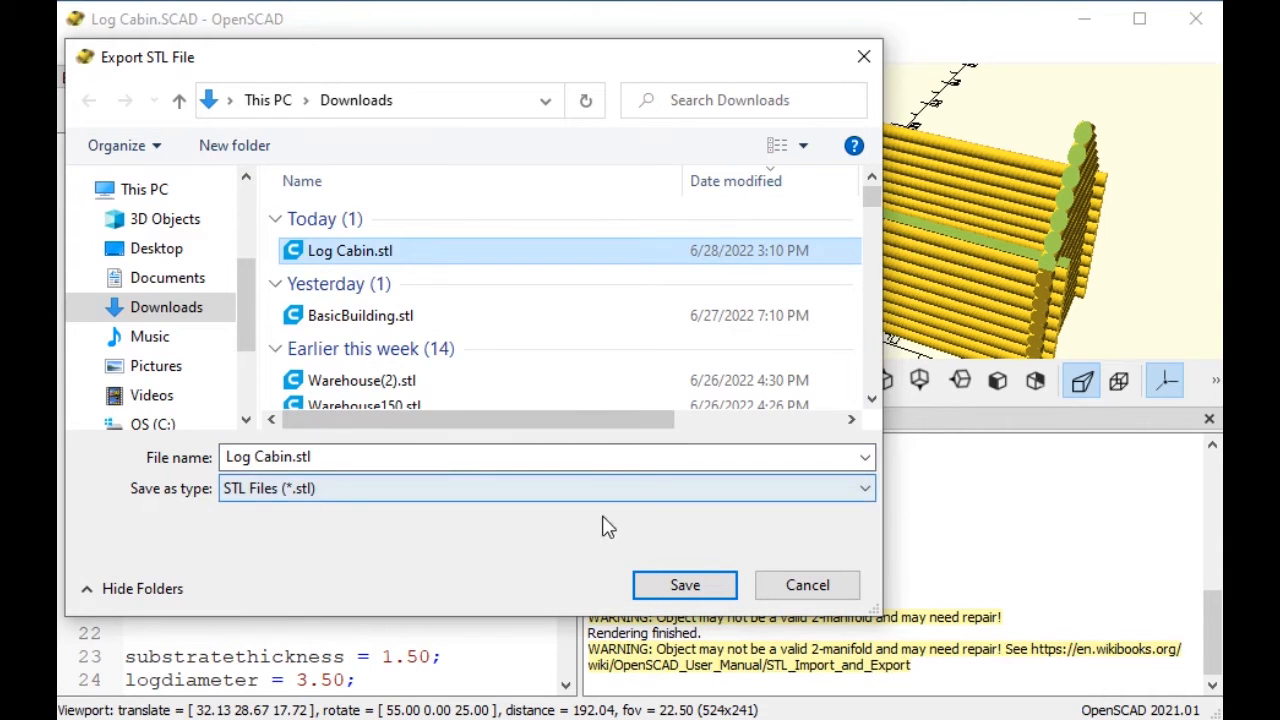
left_click(667, 587)
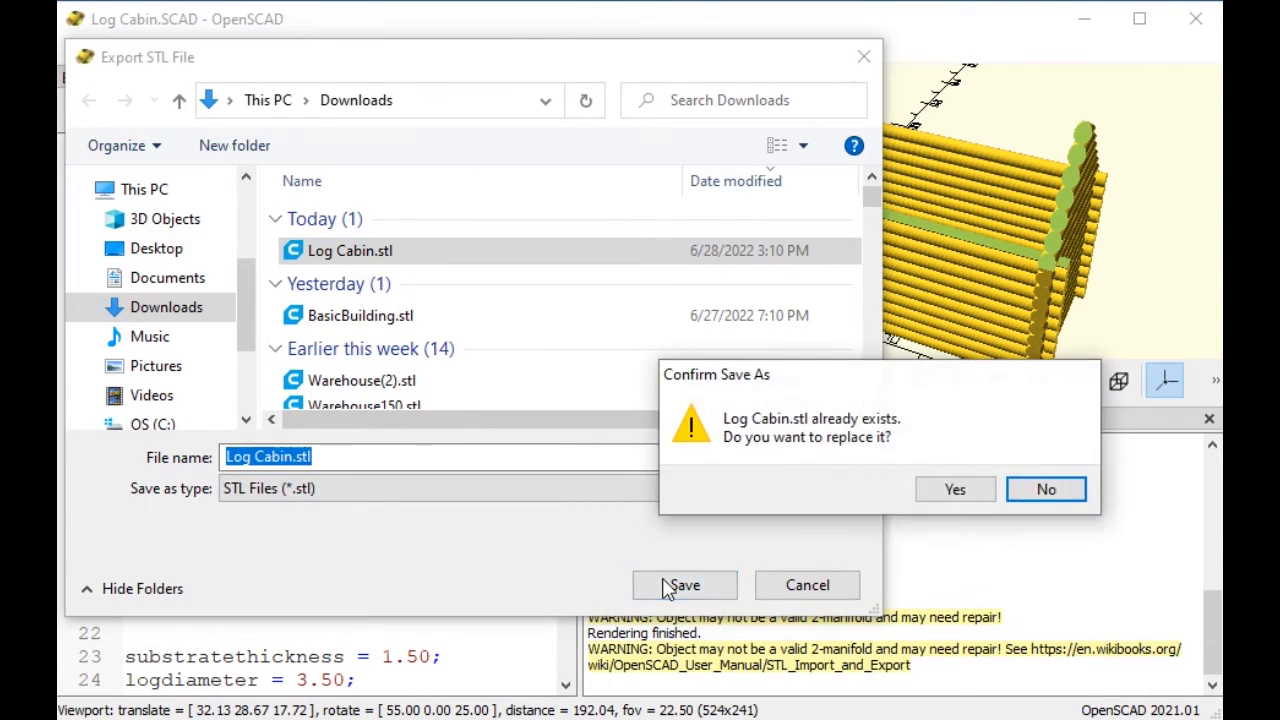
left_click(968, 496)
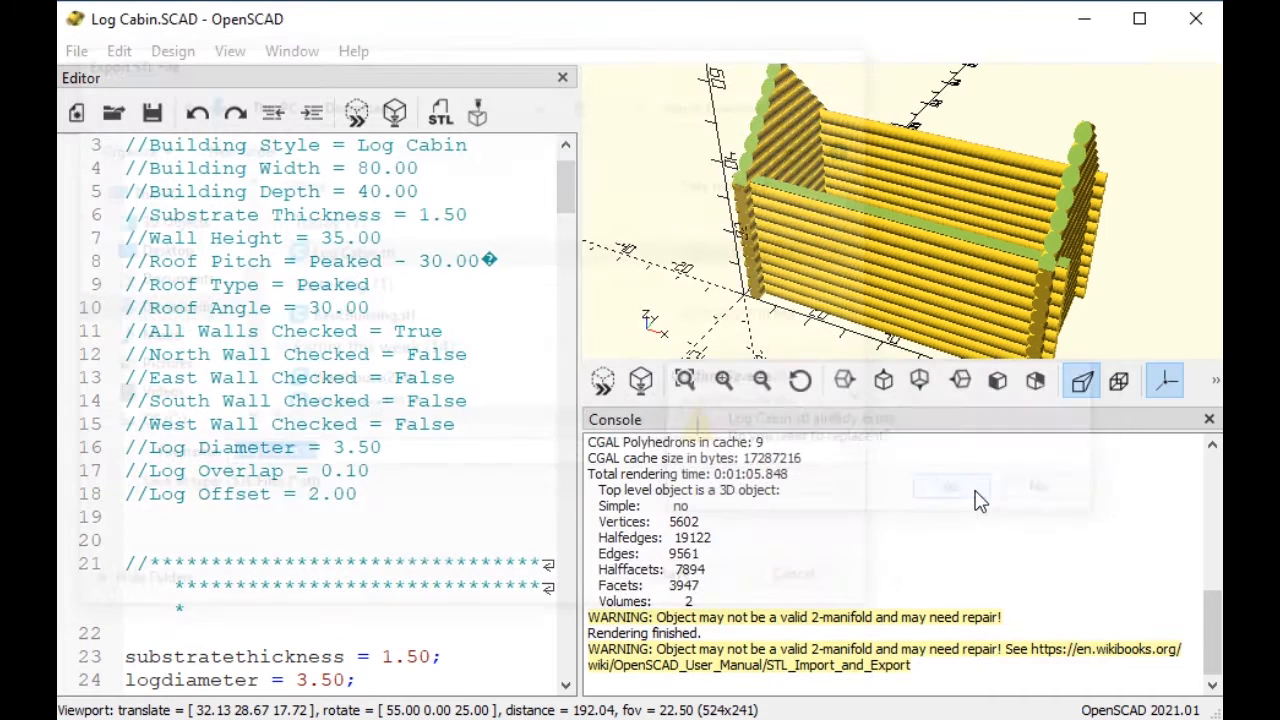
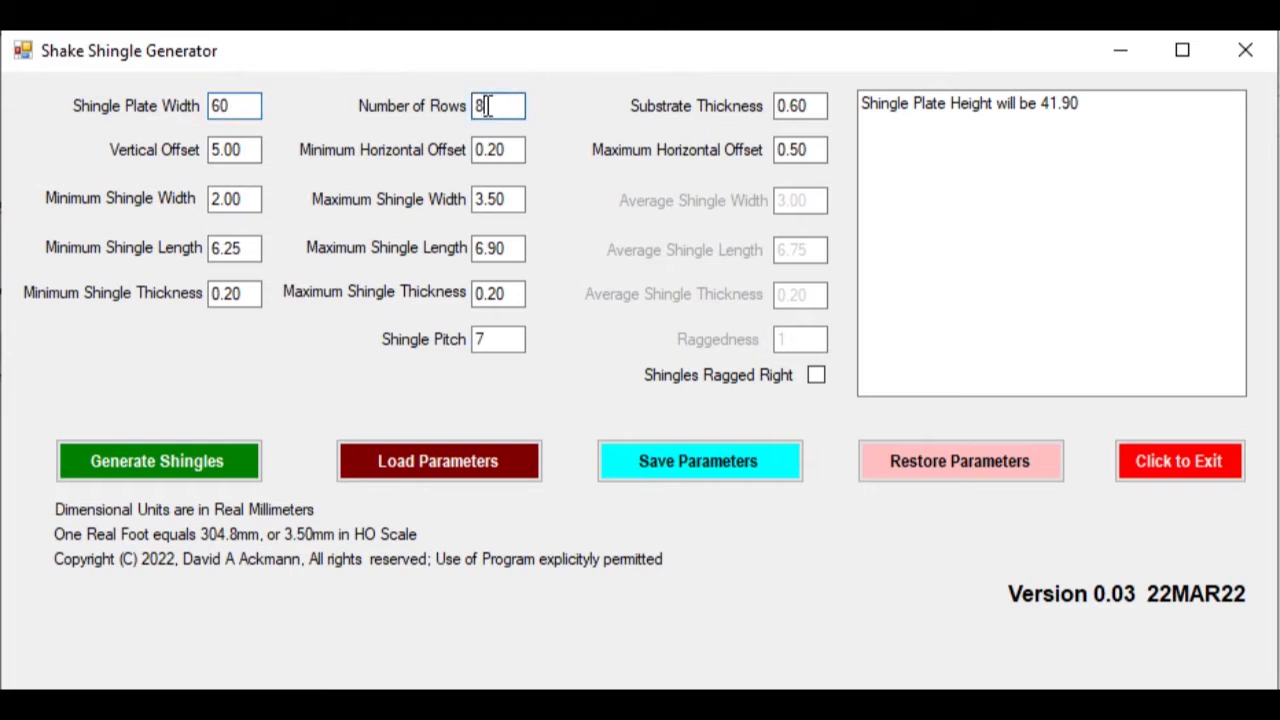
- Set the number of shingle rows to 10, and restore all shingle parameters to their defaults
double_click(485, 106)
type("10")
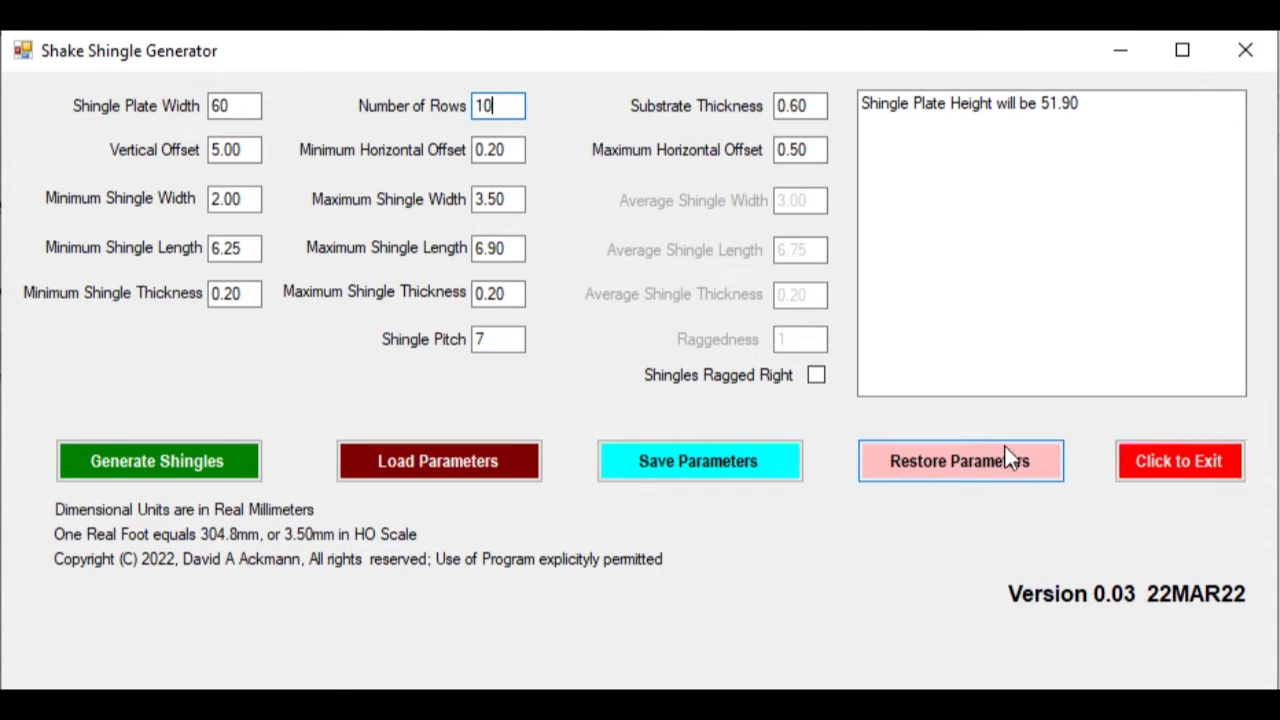
left_click(978, 451)
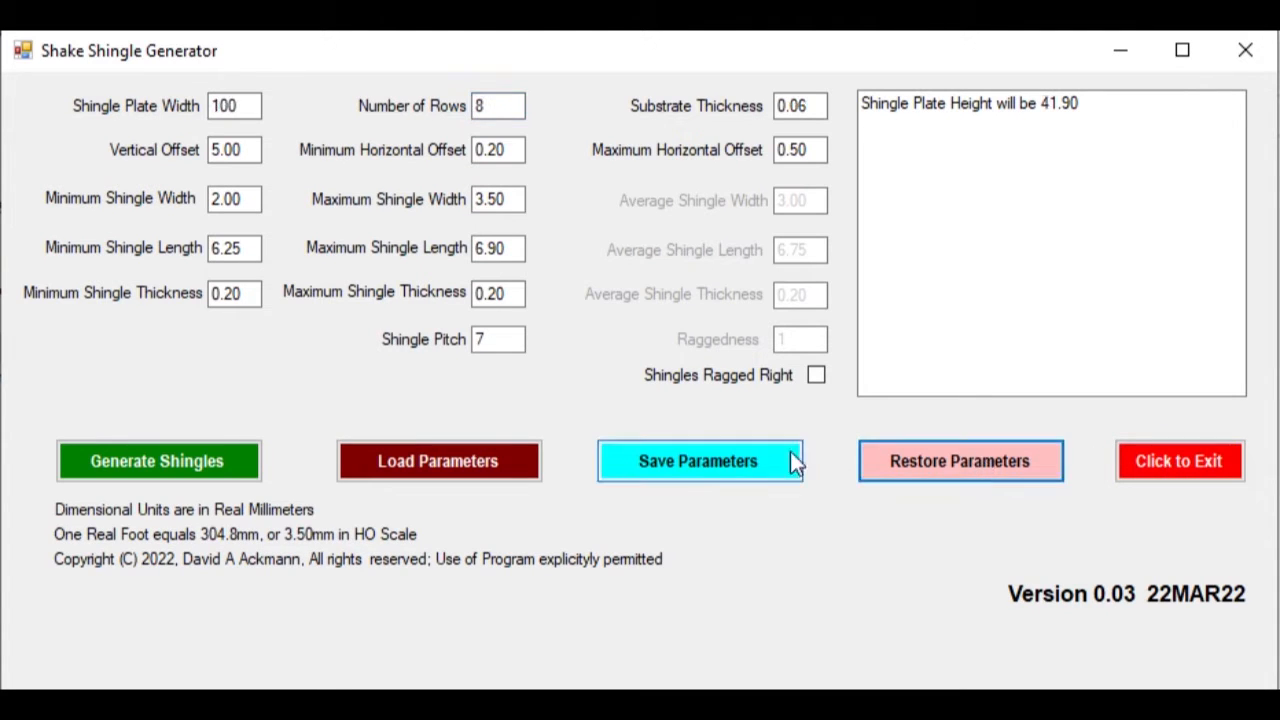
- Save the shingle parameters to Downloads under the name SHINGLES_Configuration.CFG
left_click(672, 468)
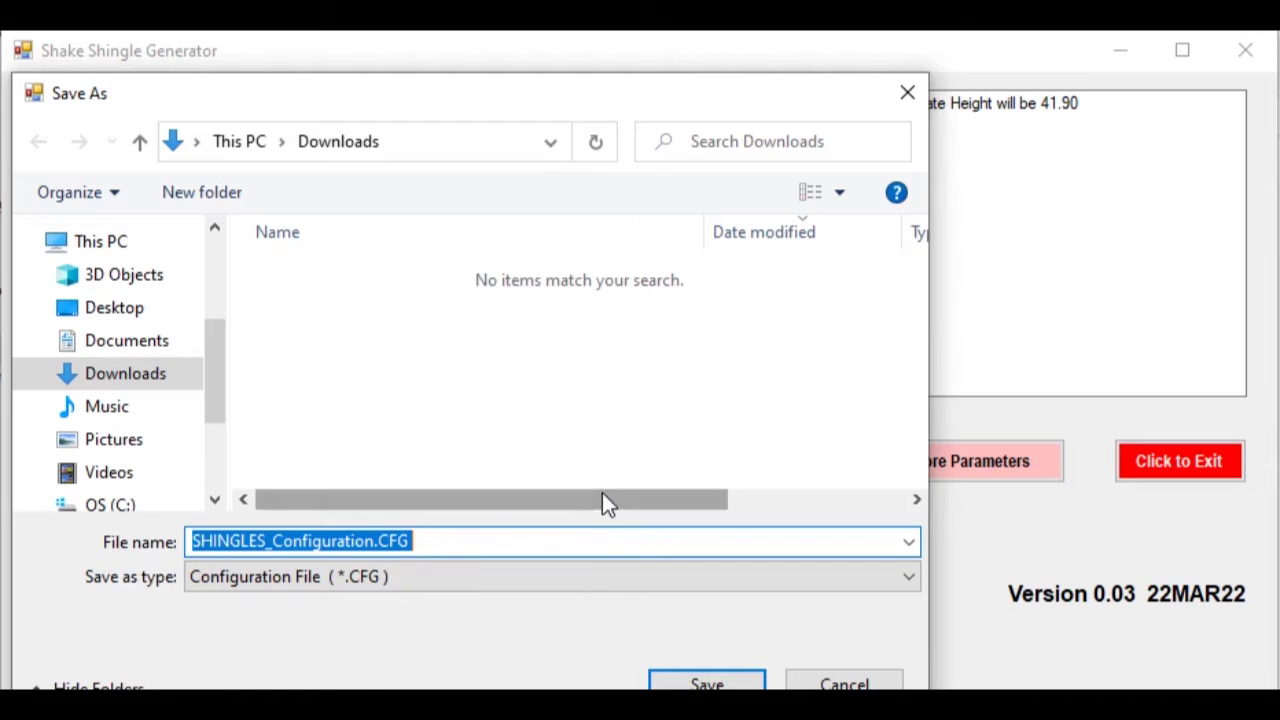
left_click(705, 684)
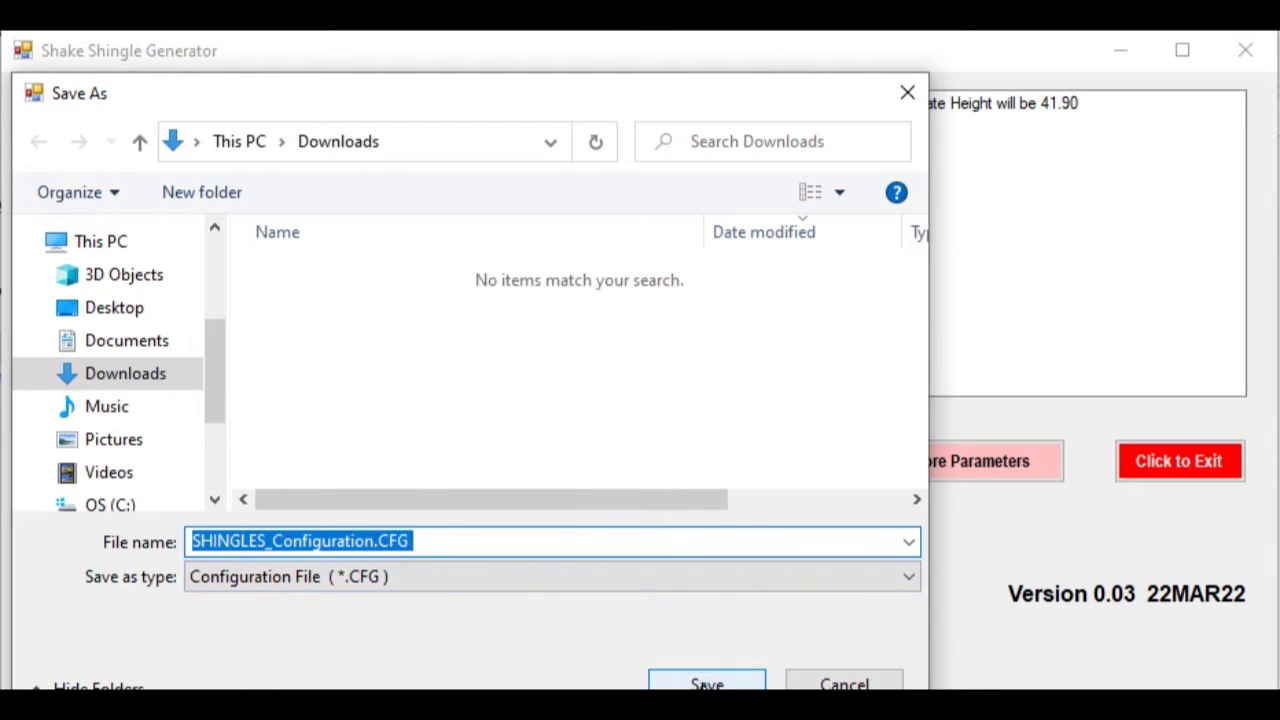
- Try to load shingle parameters from a file named shingles.cfg in Downloads
left_click(433, 470)
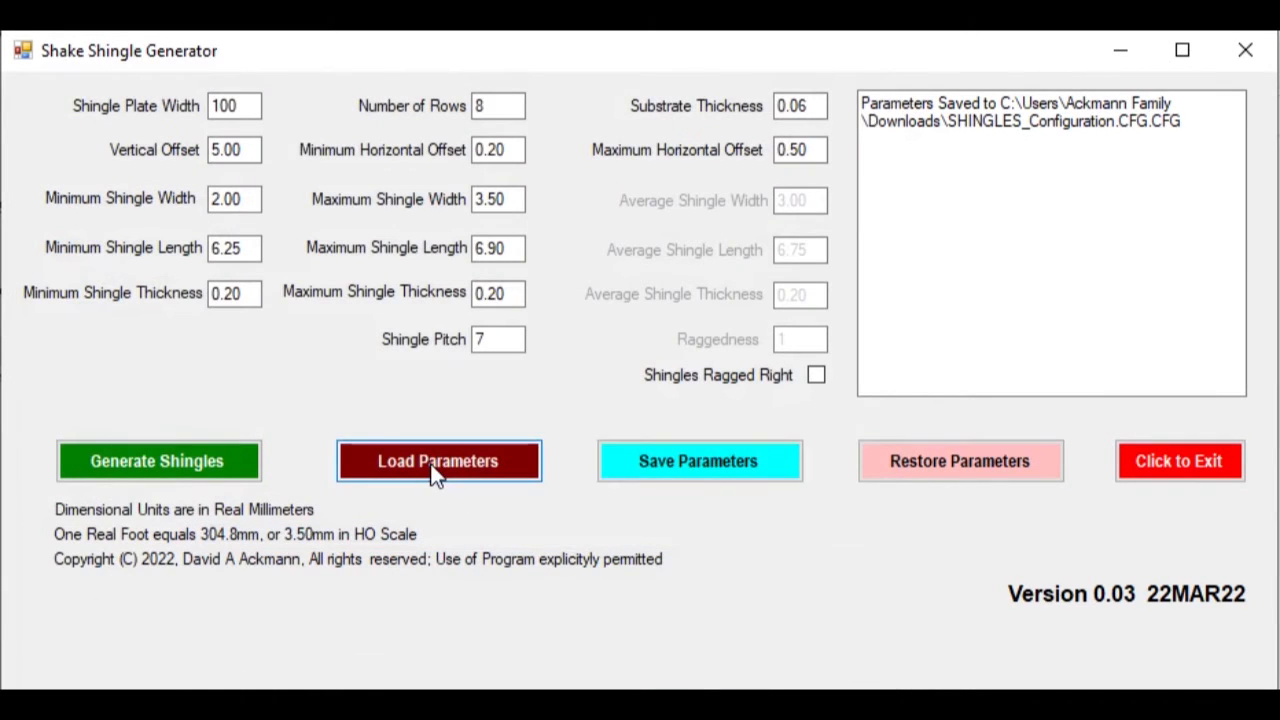
type("s")
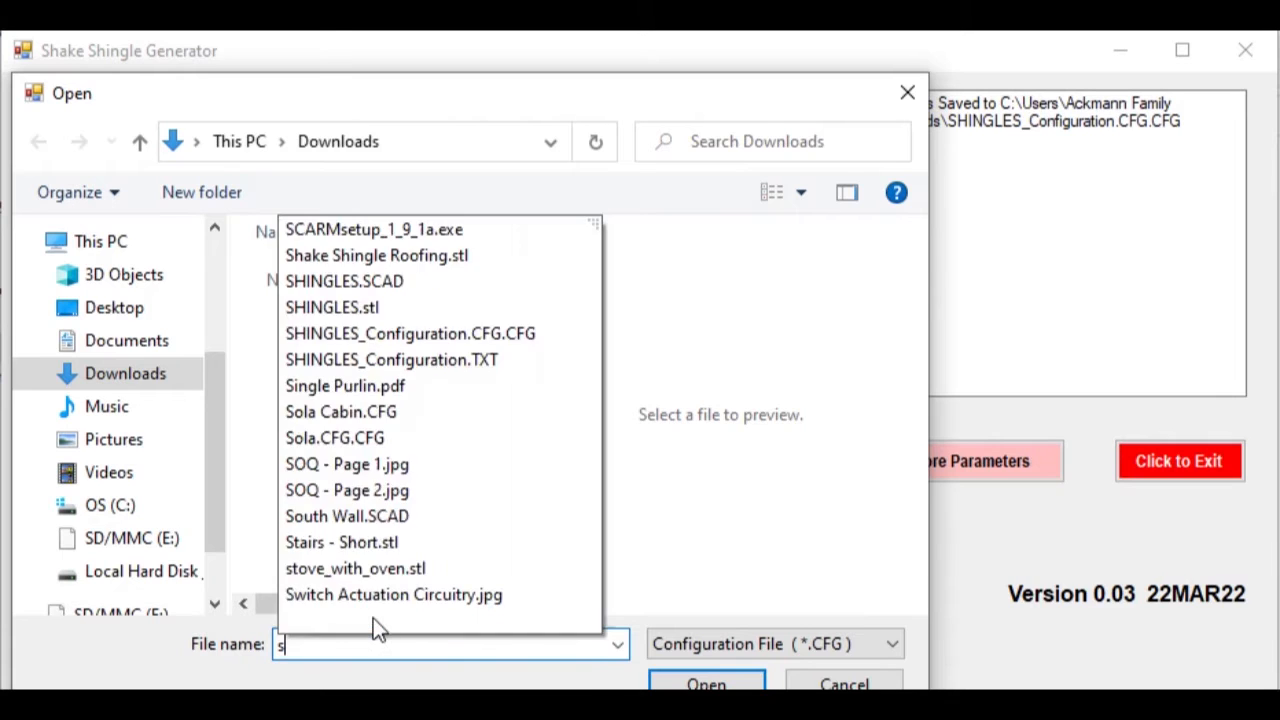
type("hingles.cfg")
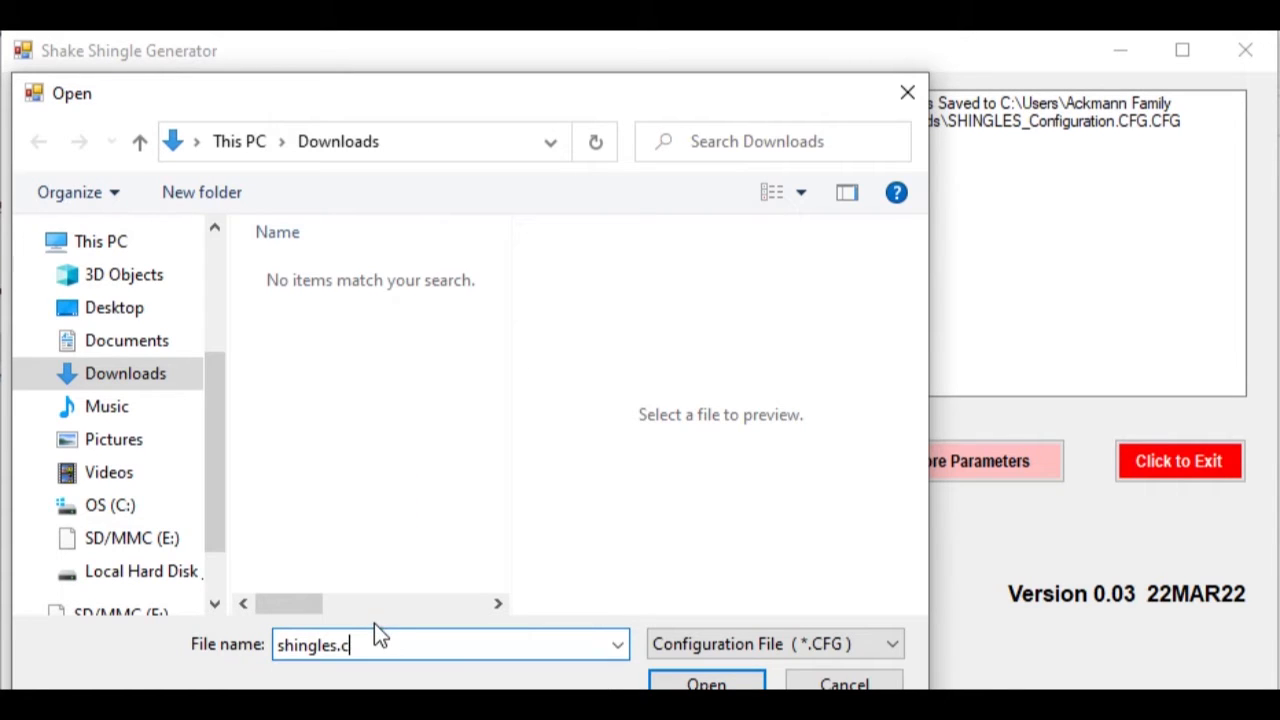
key("Return")
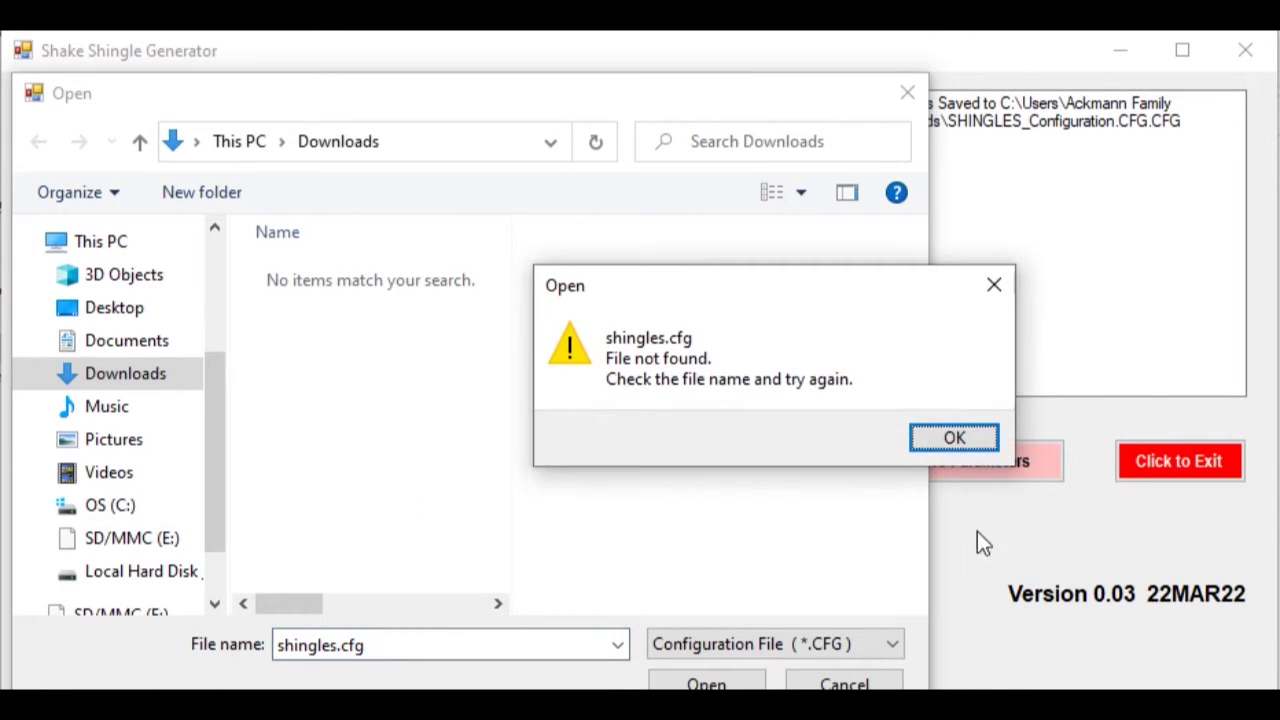
left_click(945, 437)
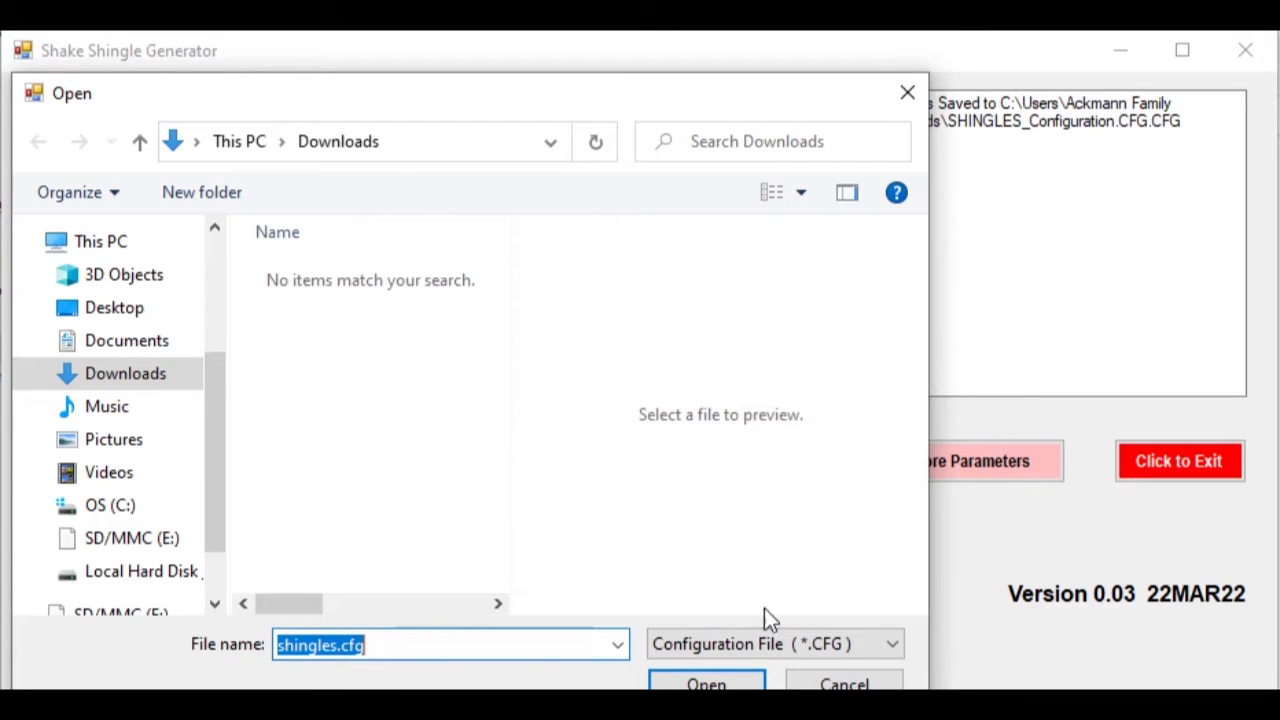
left_click(822, 684)
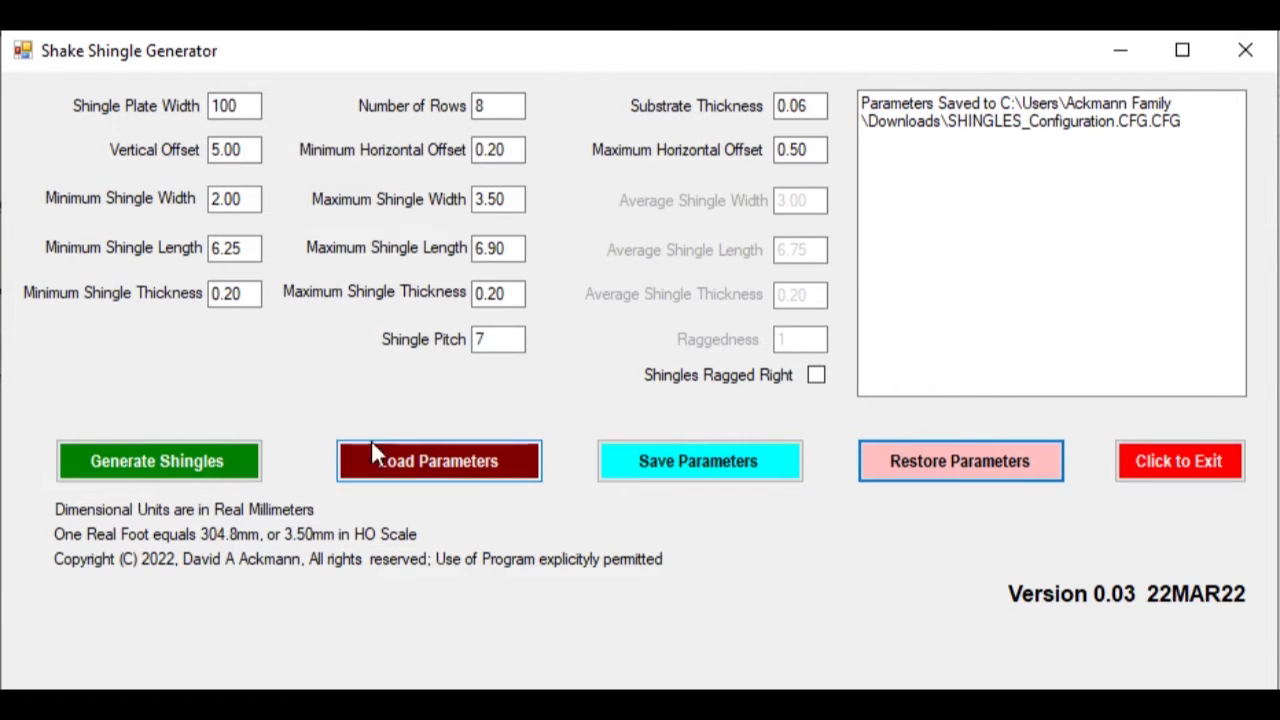
- Generate the shingles and save the result in Downloads as SHINGLES.SCAD
left_click(158, 462)
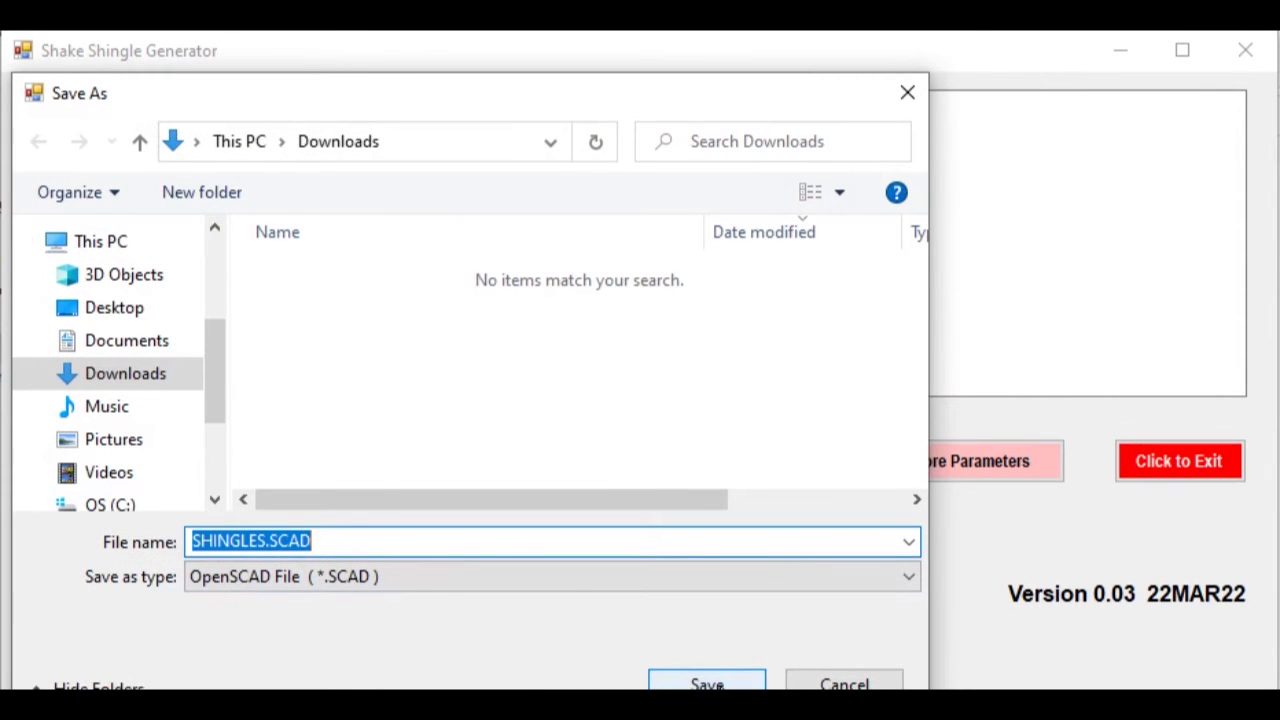
left_click(707, 684)
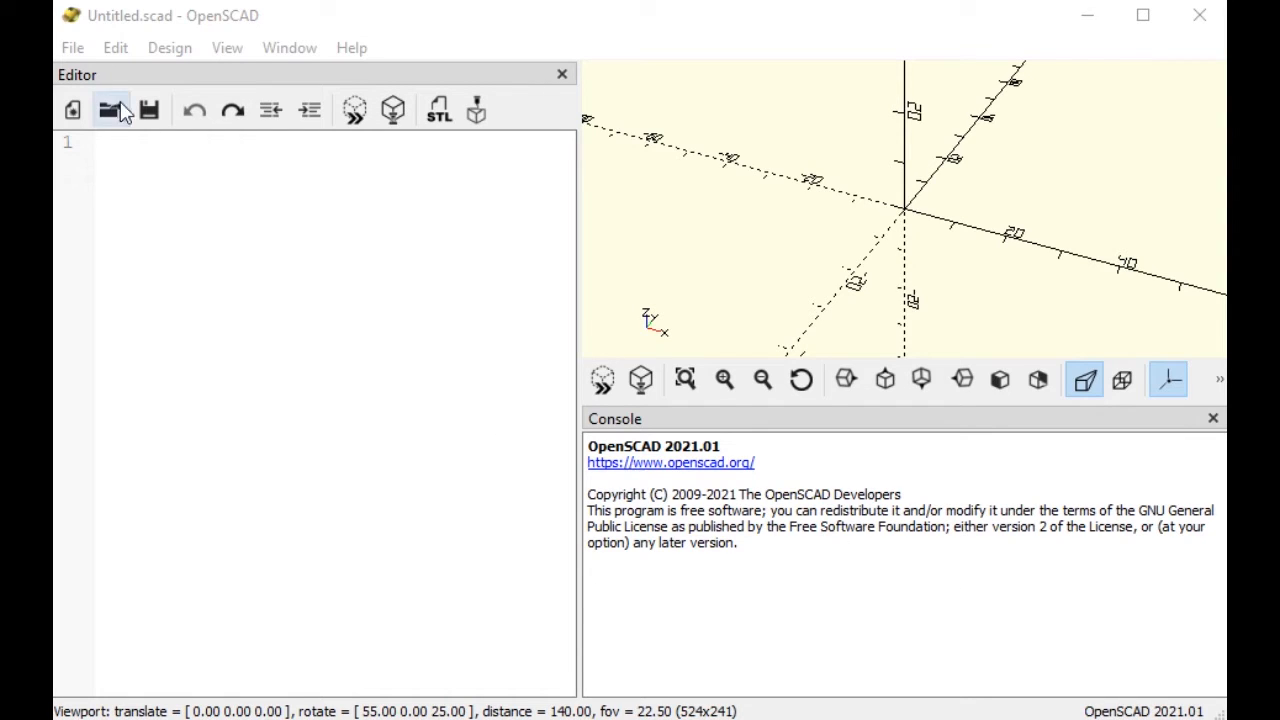
- Switch to OpenSCAD and open SHINGLES.SCAD from the Downloads folder
left_click(70, 46)
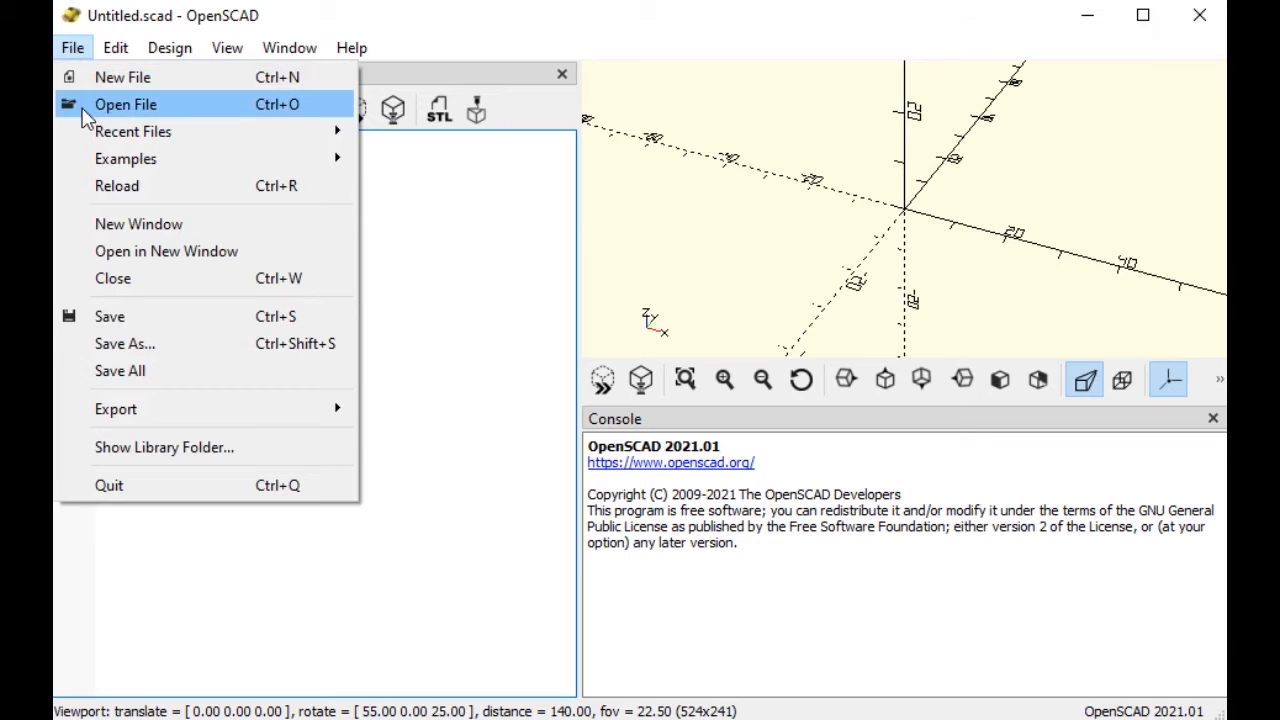
left_click(90, 104)
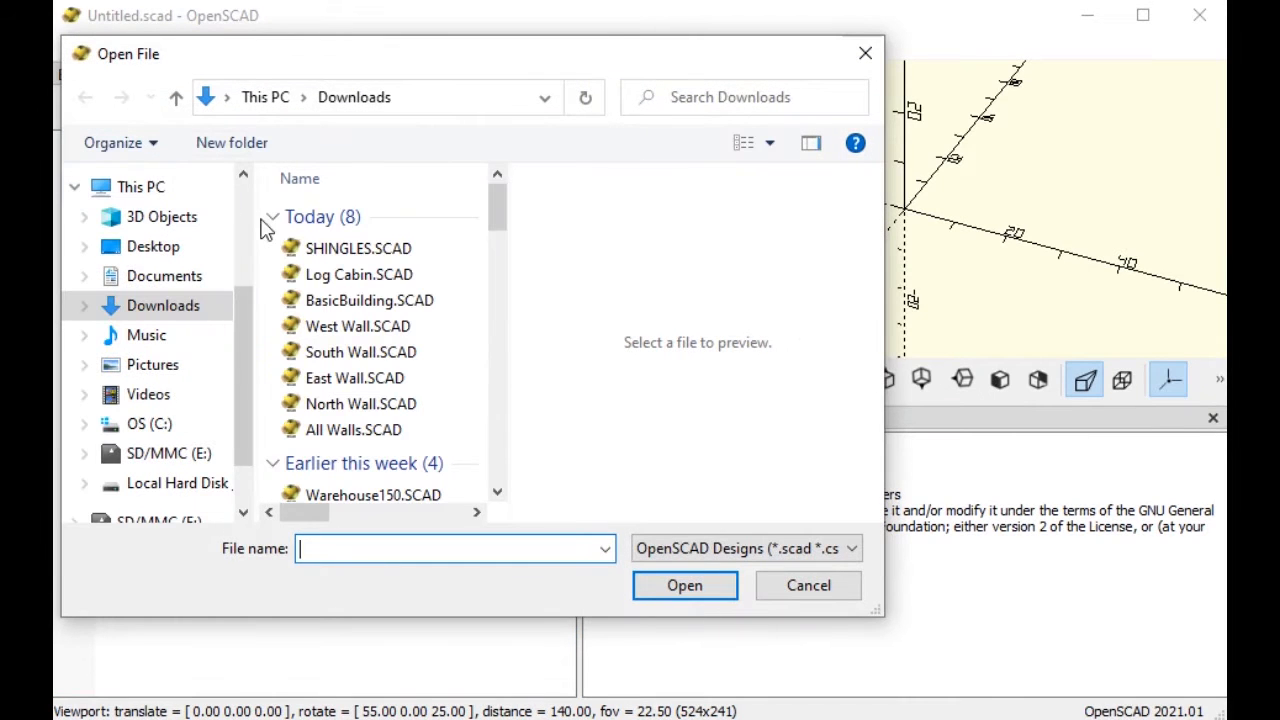
left_click(331, 257)
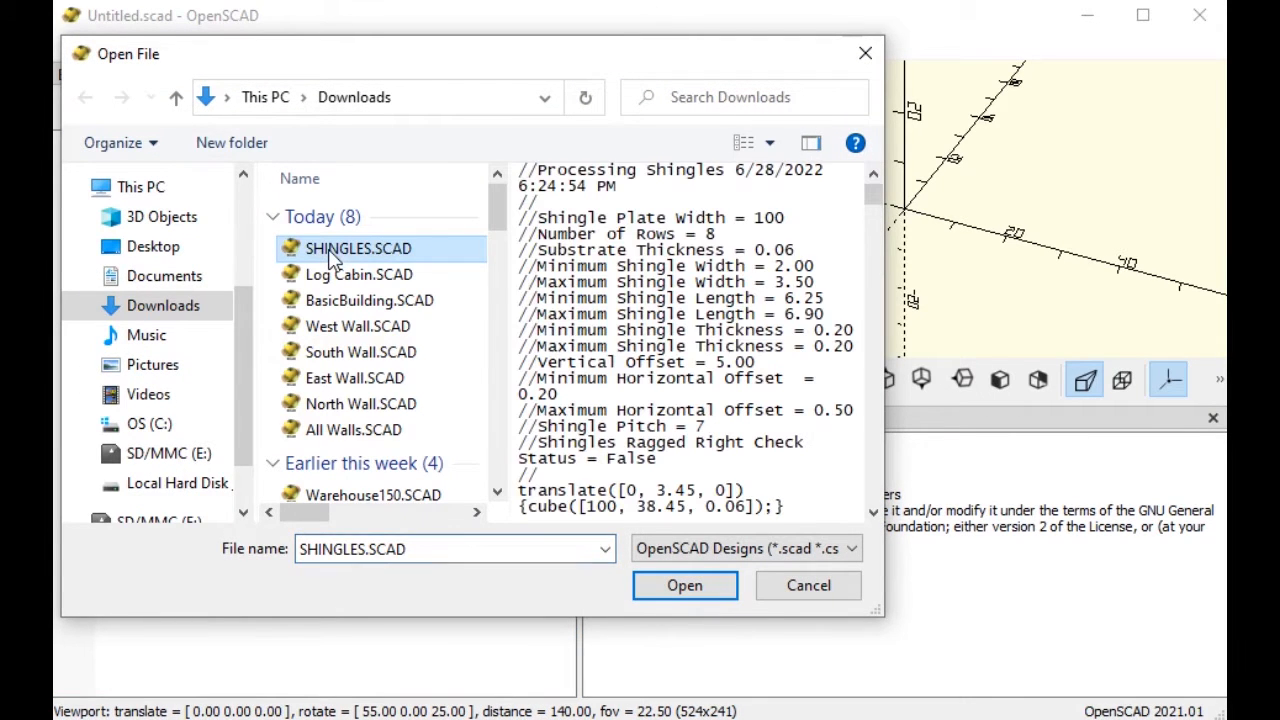
left_click(699, 590)
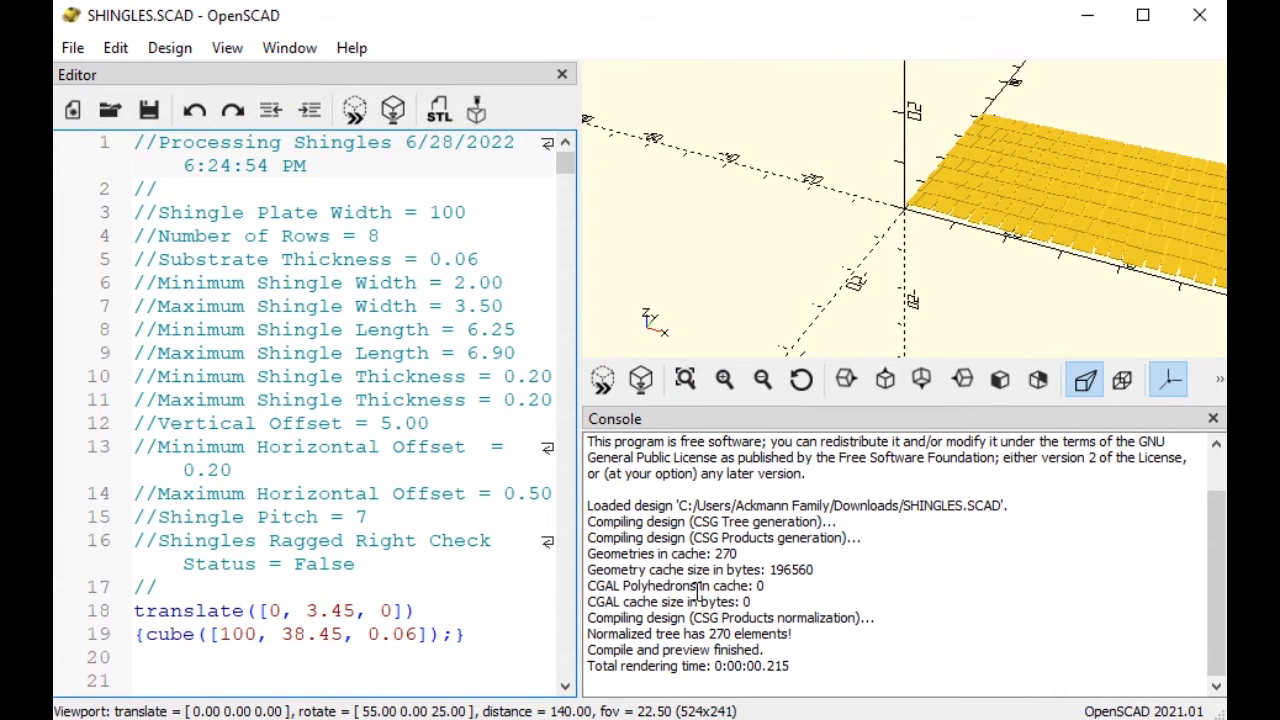
- Bring the shingle plate into closer view and run a full Render of it
left_click_drag(798, 183, 785, 246)
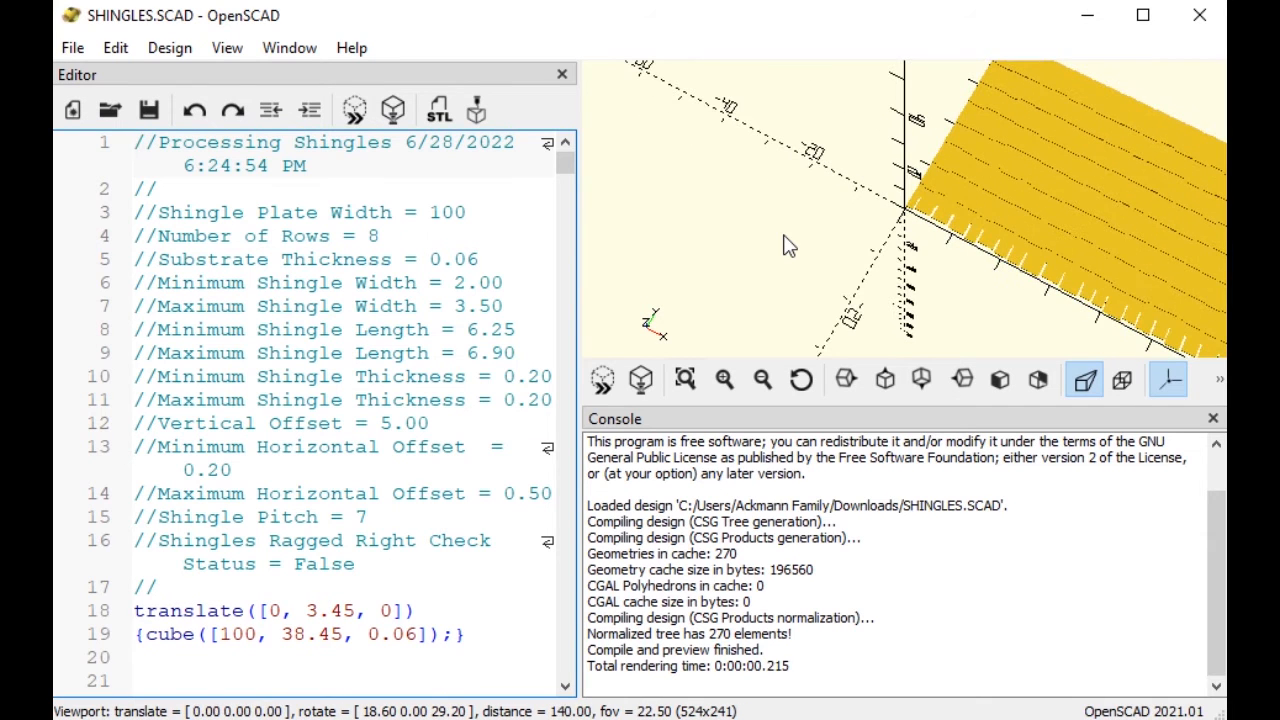
right_click_drag(813, 243, 695, 233)
scroll(680, 232, "up", 1)
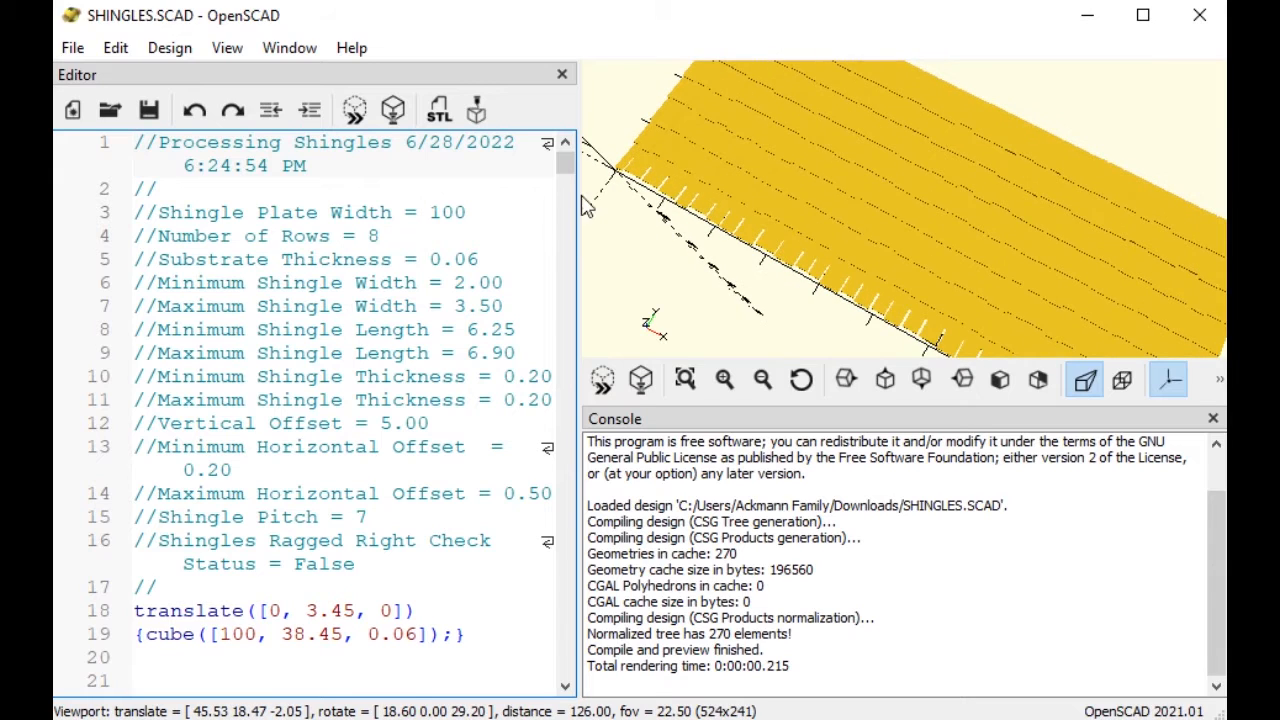
left_click(169, 54)
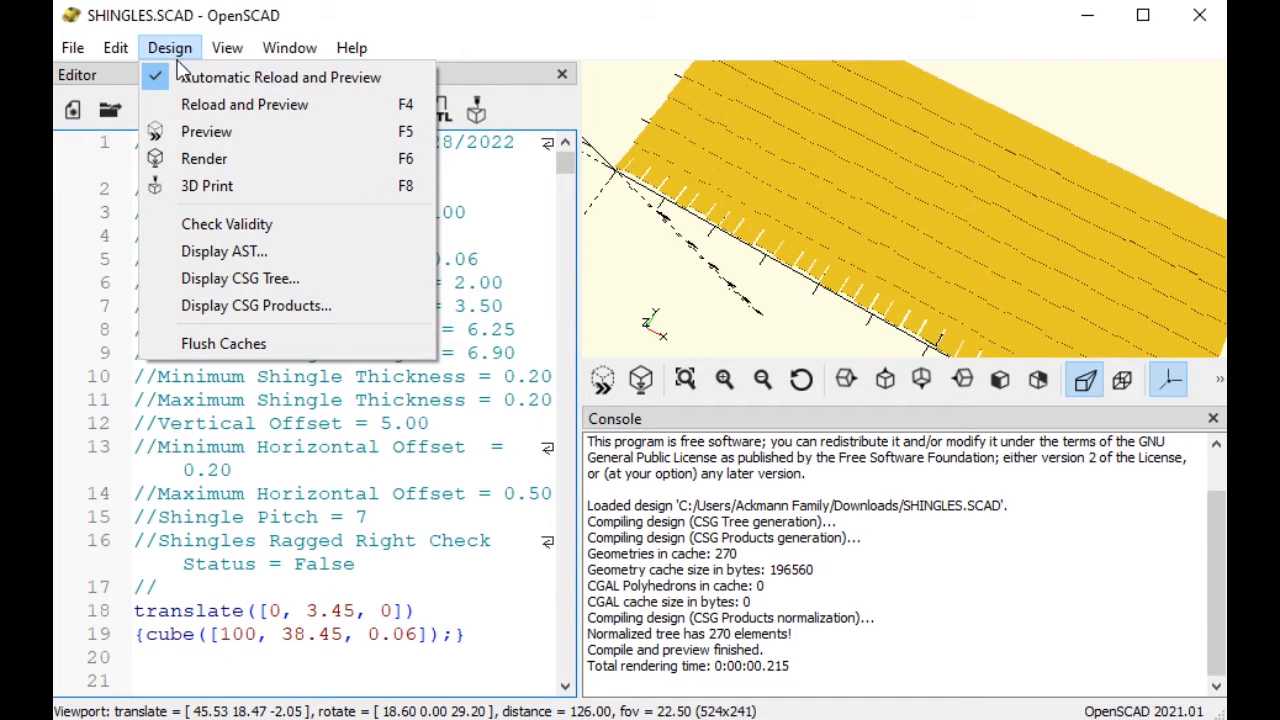
left_click(188, 159)
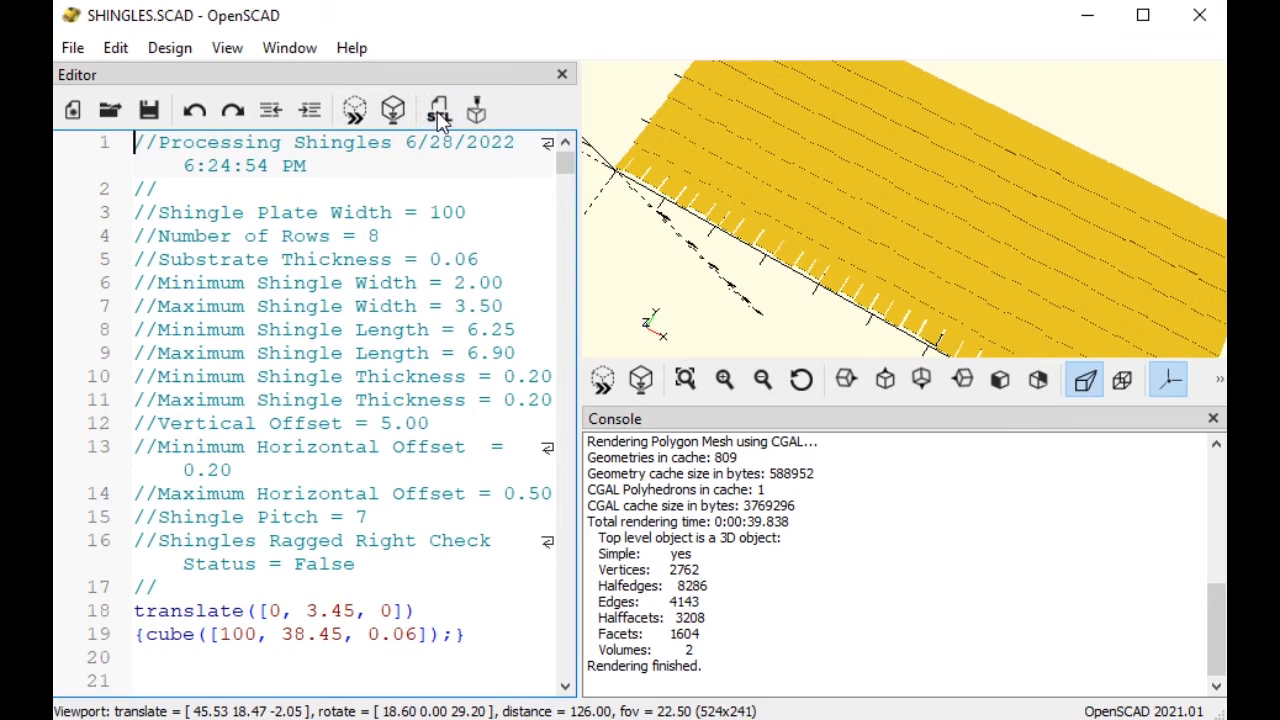
- Export the rendered shingle plate to Downloads as SHINGLES.stl, replacing the existing file
left_click(439, 112)
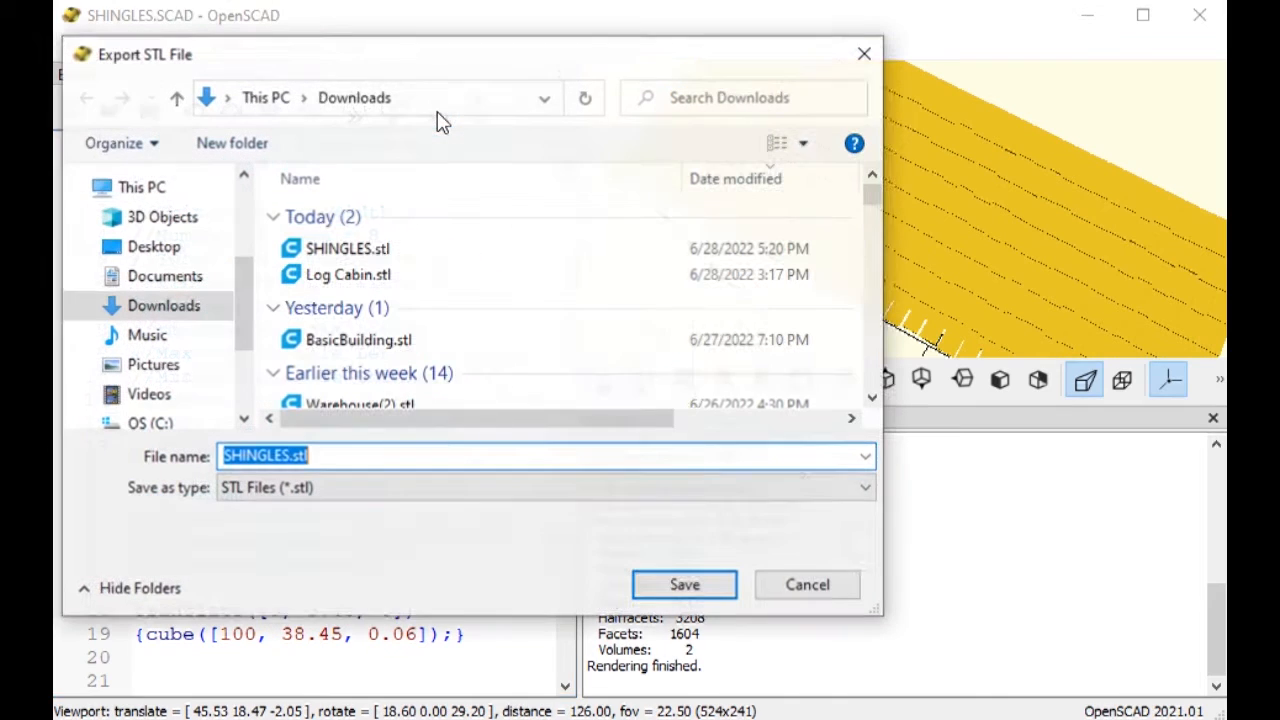
left_click(381, 250)
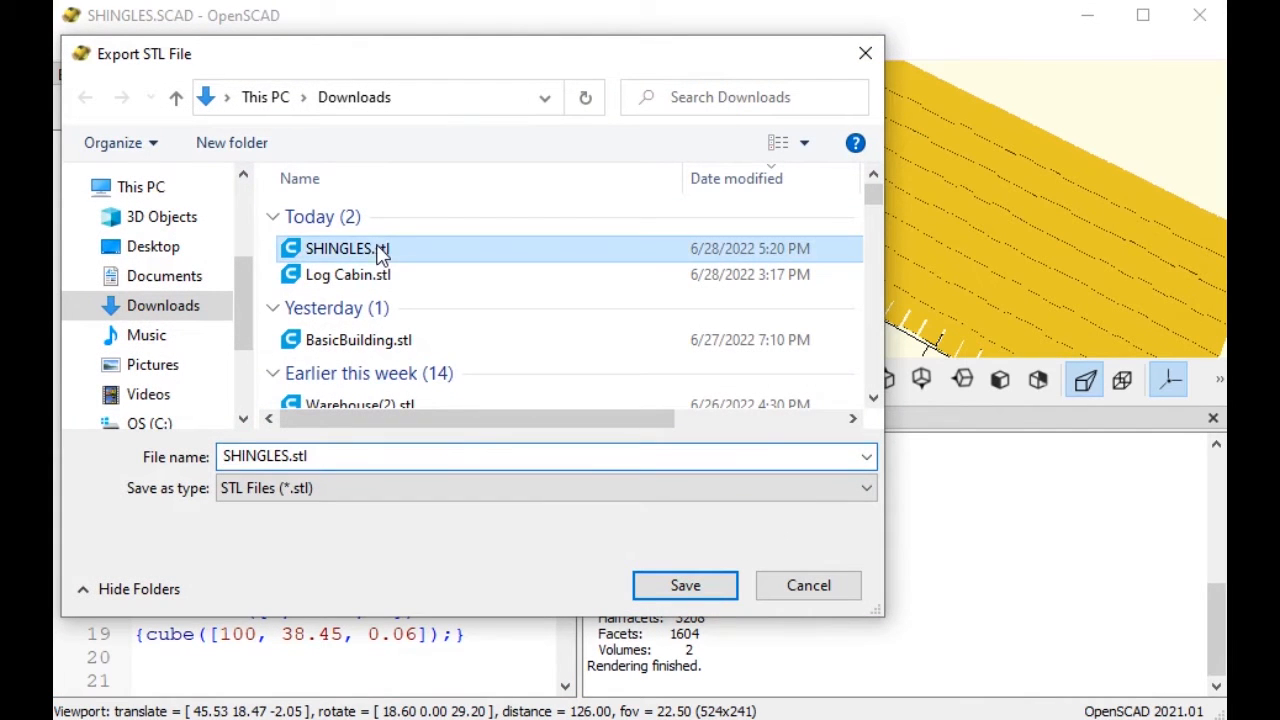
left_click(672, 584)
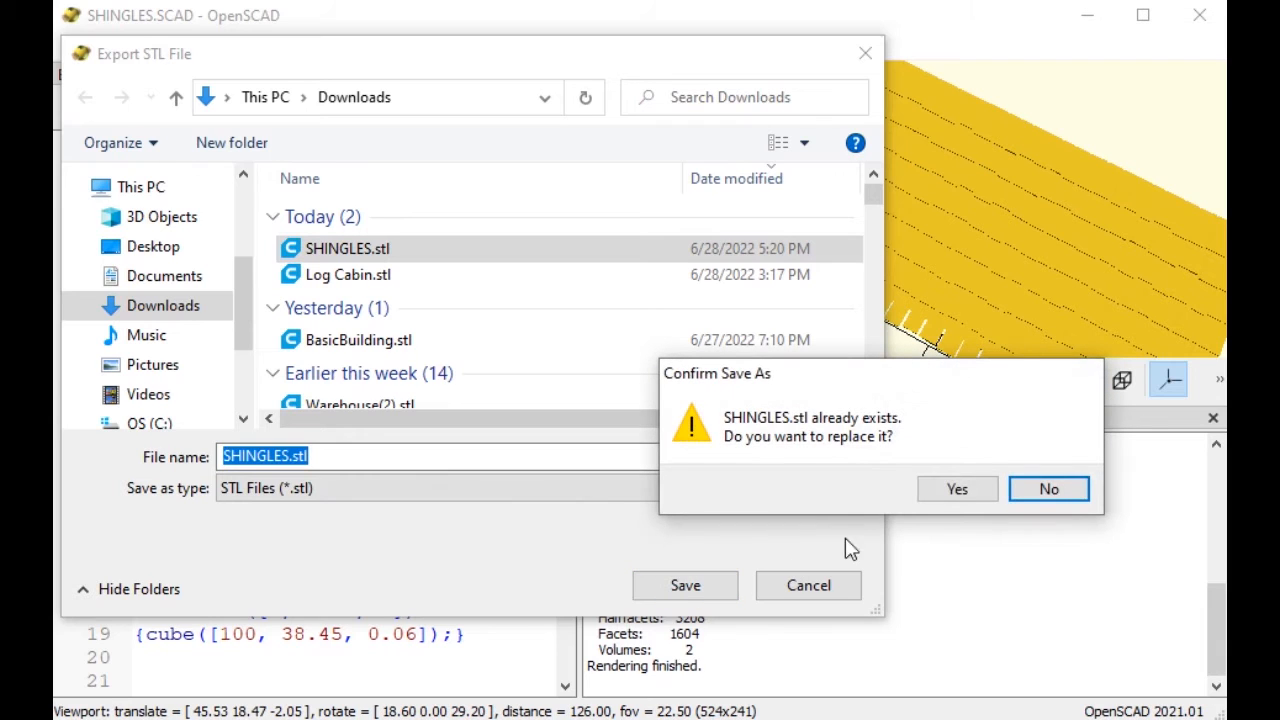
left_click(957, 489)
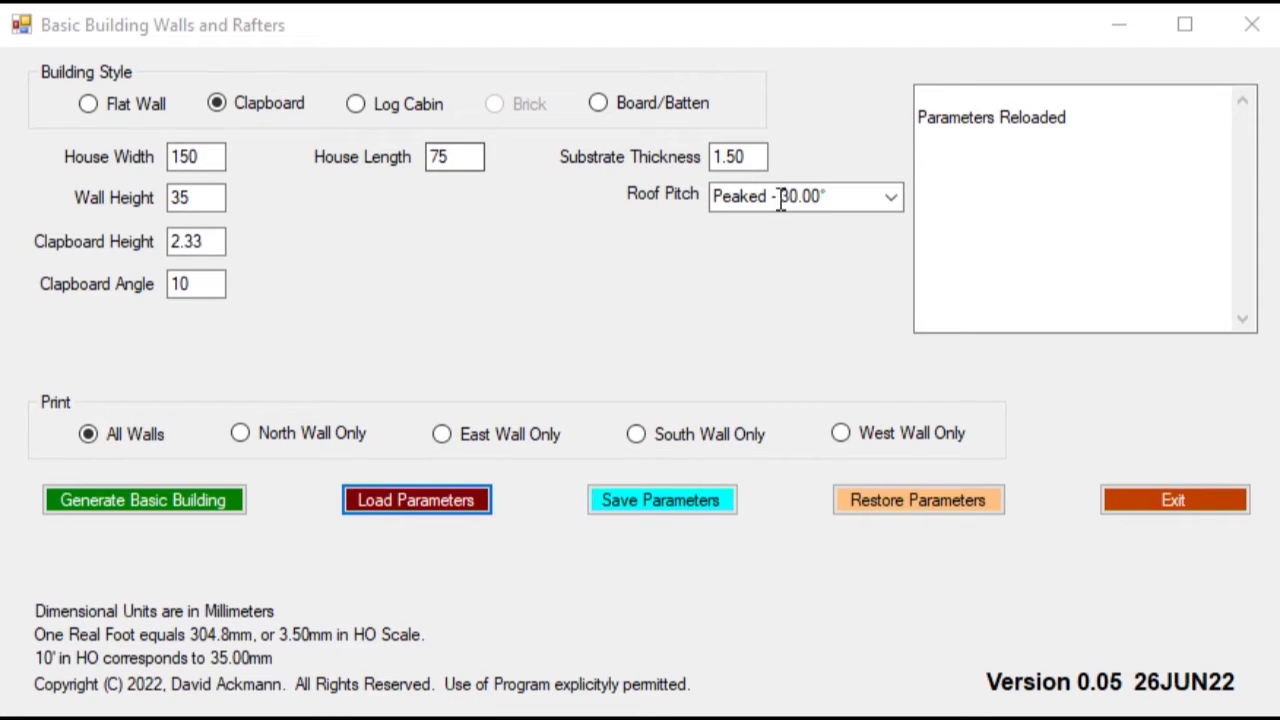
- In Basic Building Walls and Rafters, choose the Peaked - 30.00° roof pitch and save the parameters to Downloads as Freight House
left_click(891, 198)
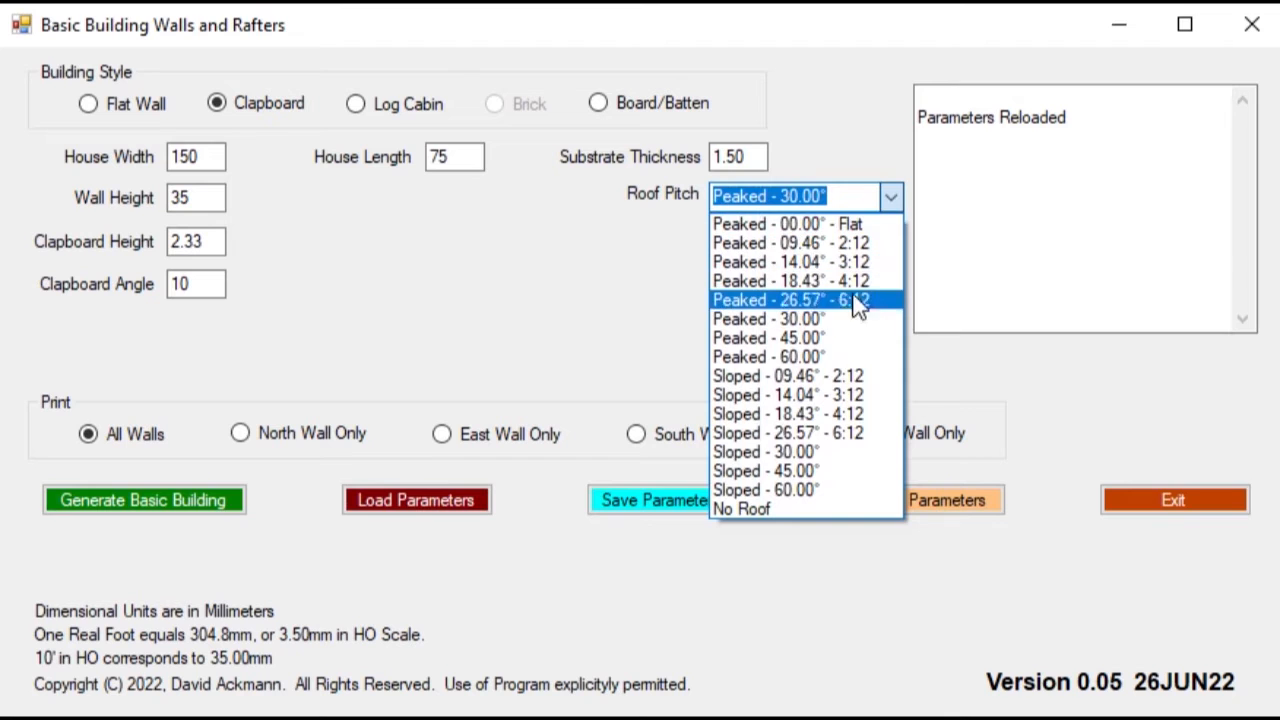
left_click(840, 316)
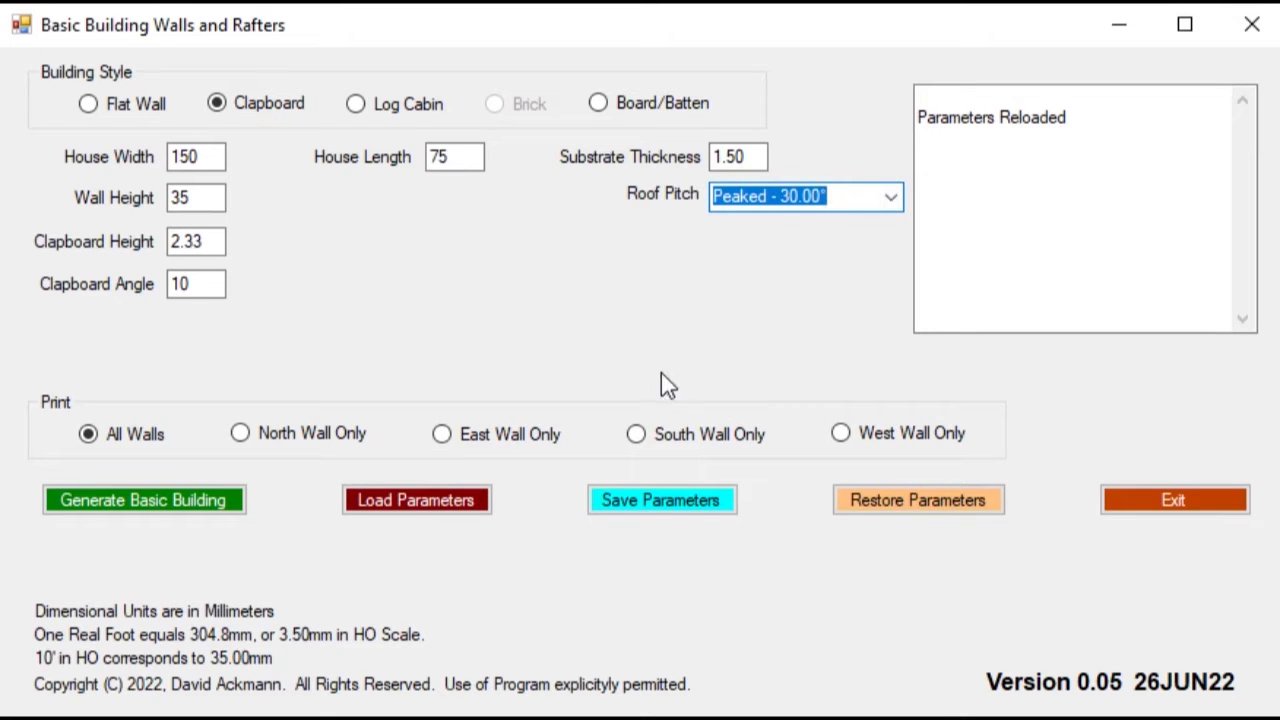
left_click(617, 495)
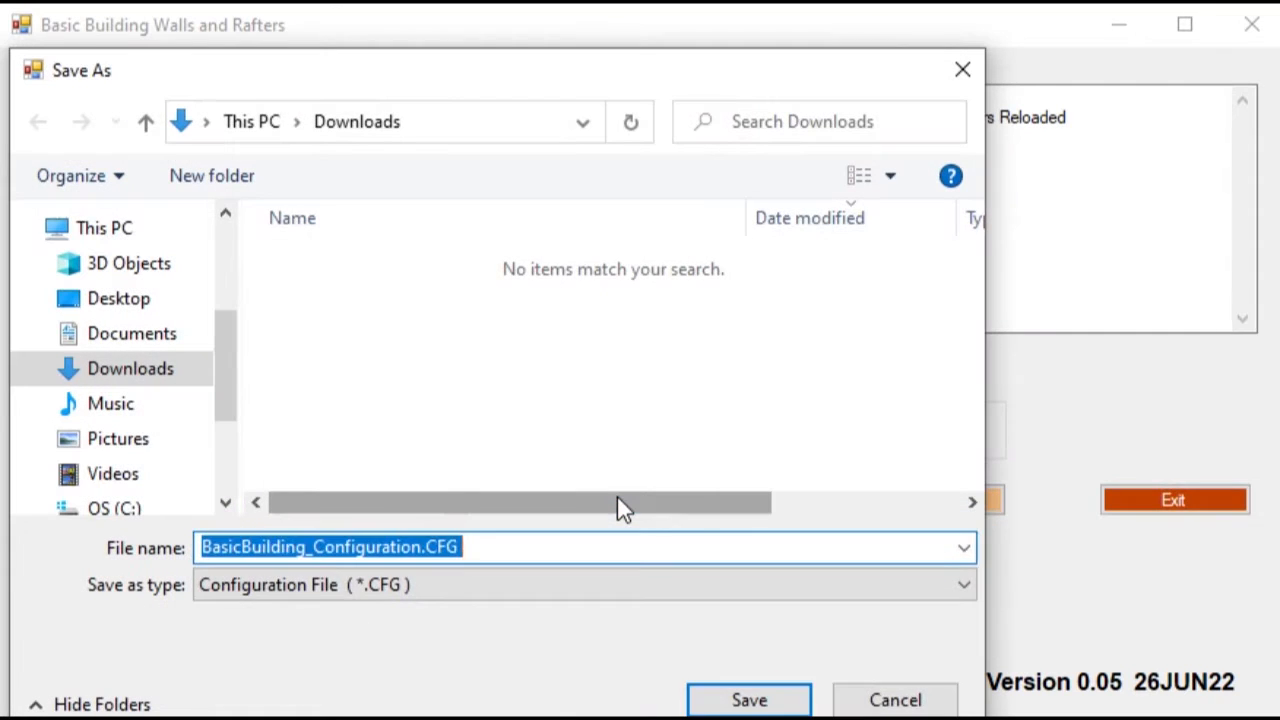
type("Freight House")
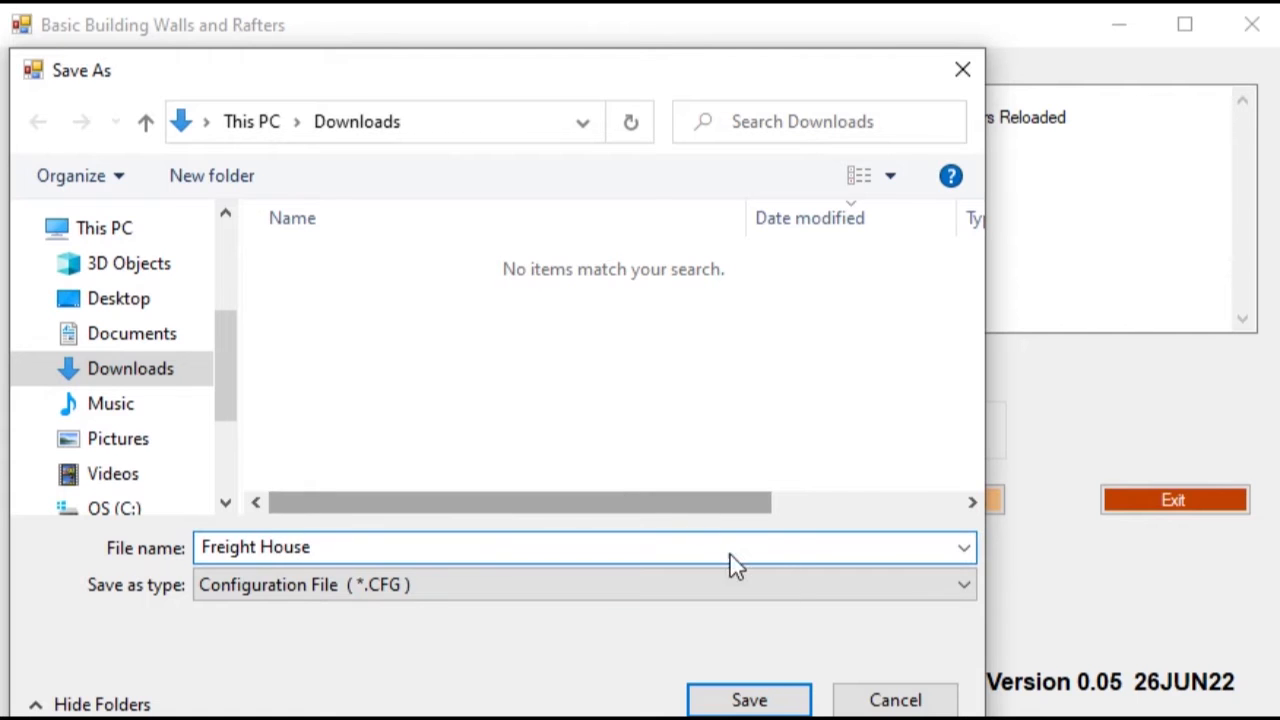
left_click(749, 699)
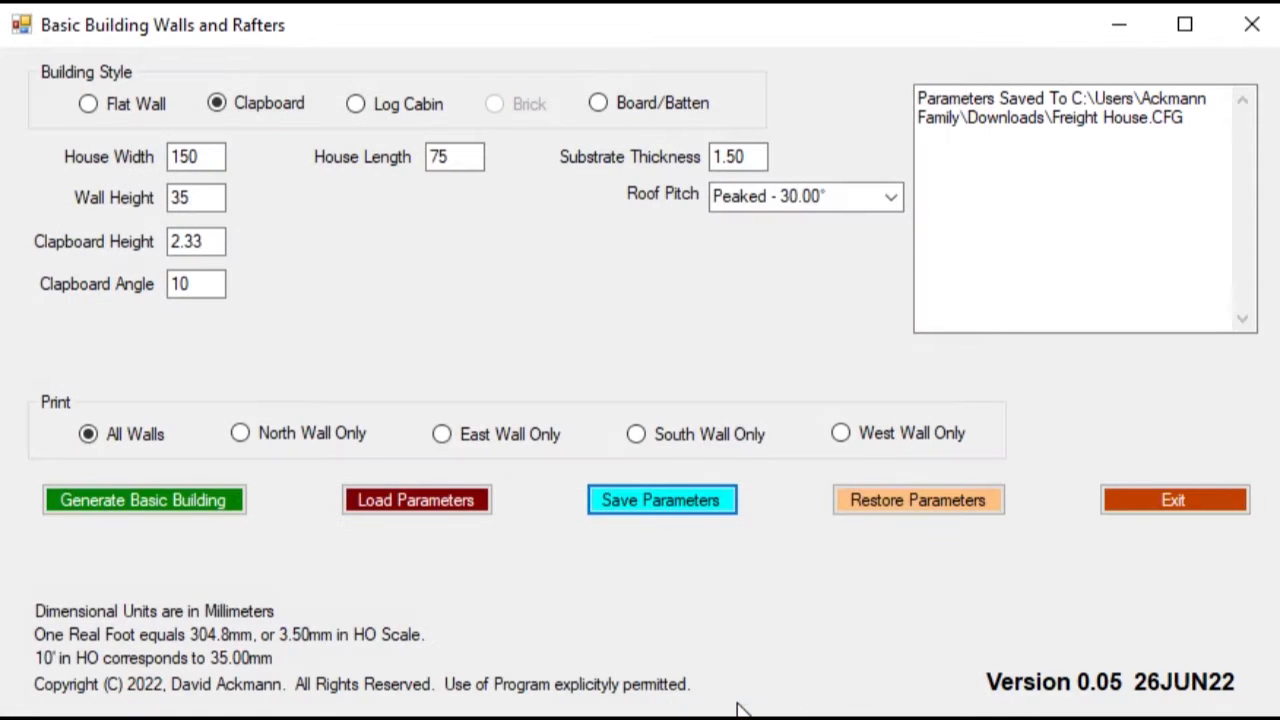
- Generate the basic building with all walls and save it in Downloads as the SCAD file Freight House
left_click(185, 505)
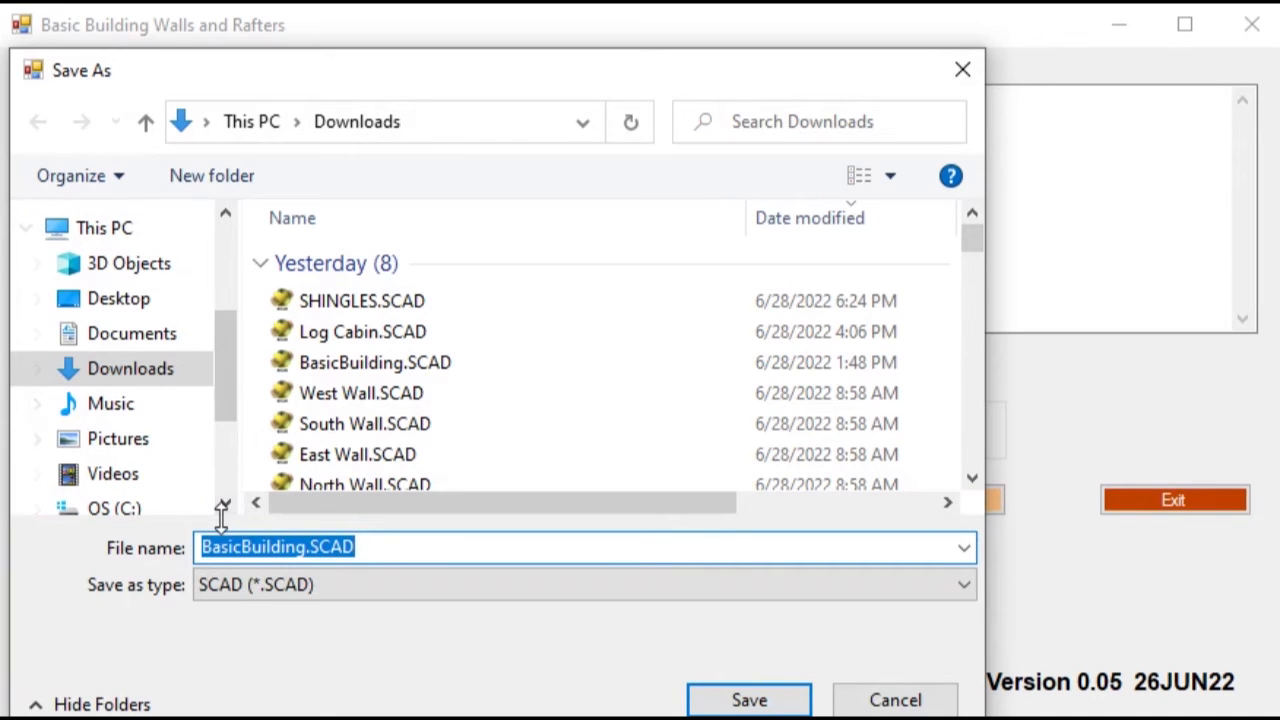
type("Freight House")
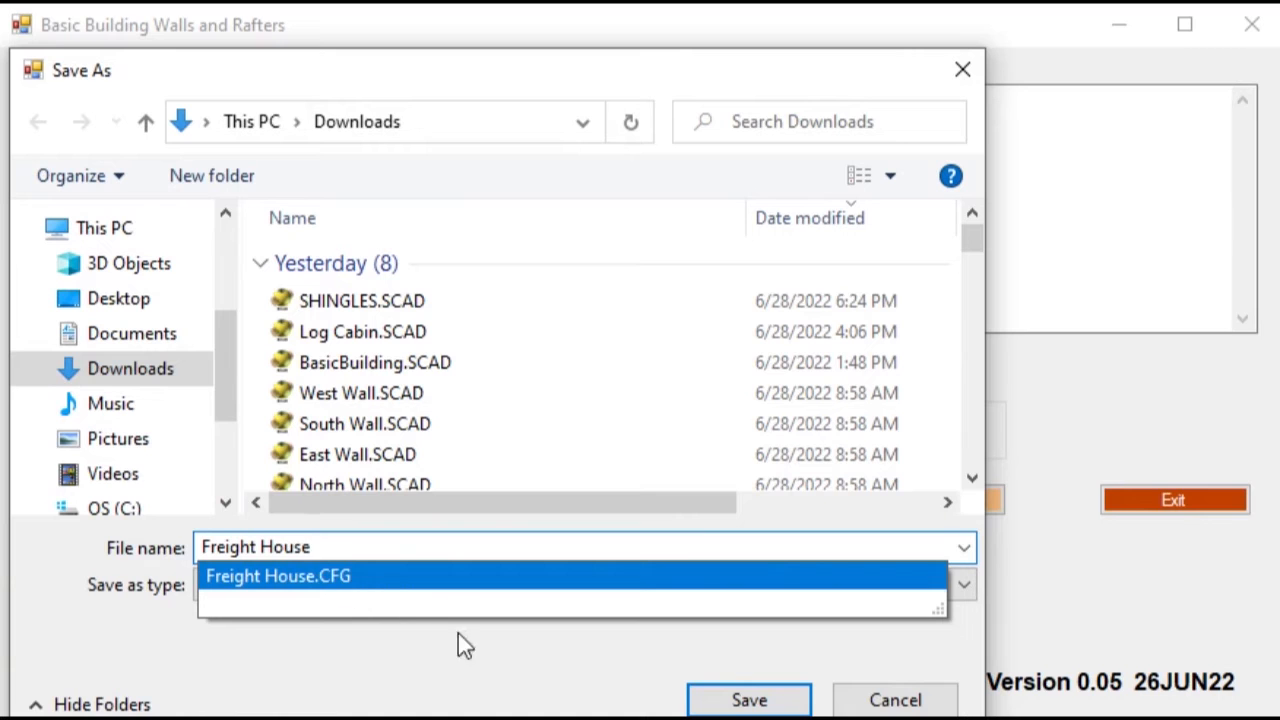
left_click(718, 700)
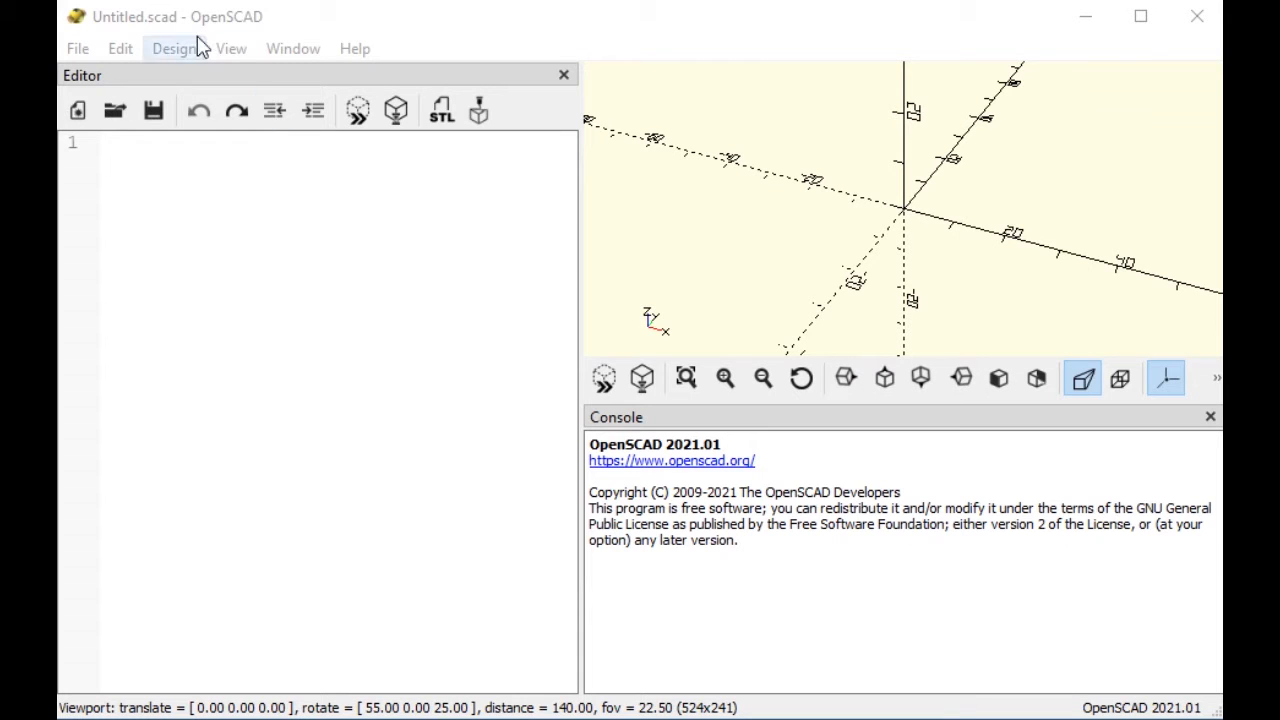
- Switch to OpenSCAD, open Freight House.SCAD from Downloads, and bring the building into view
left_click(80, 48)
left_click(100, 100)
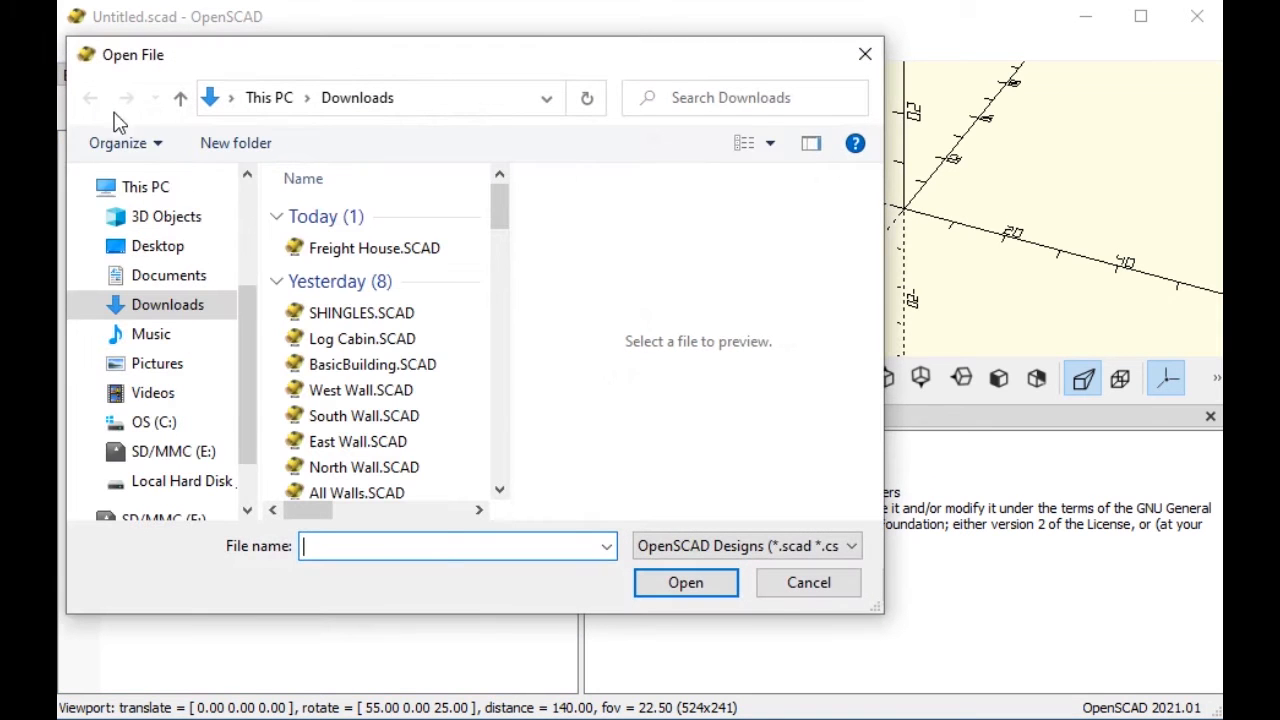
left_click(310, 250)
left_click(686, 584)
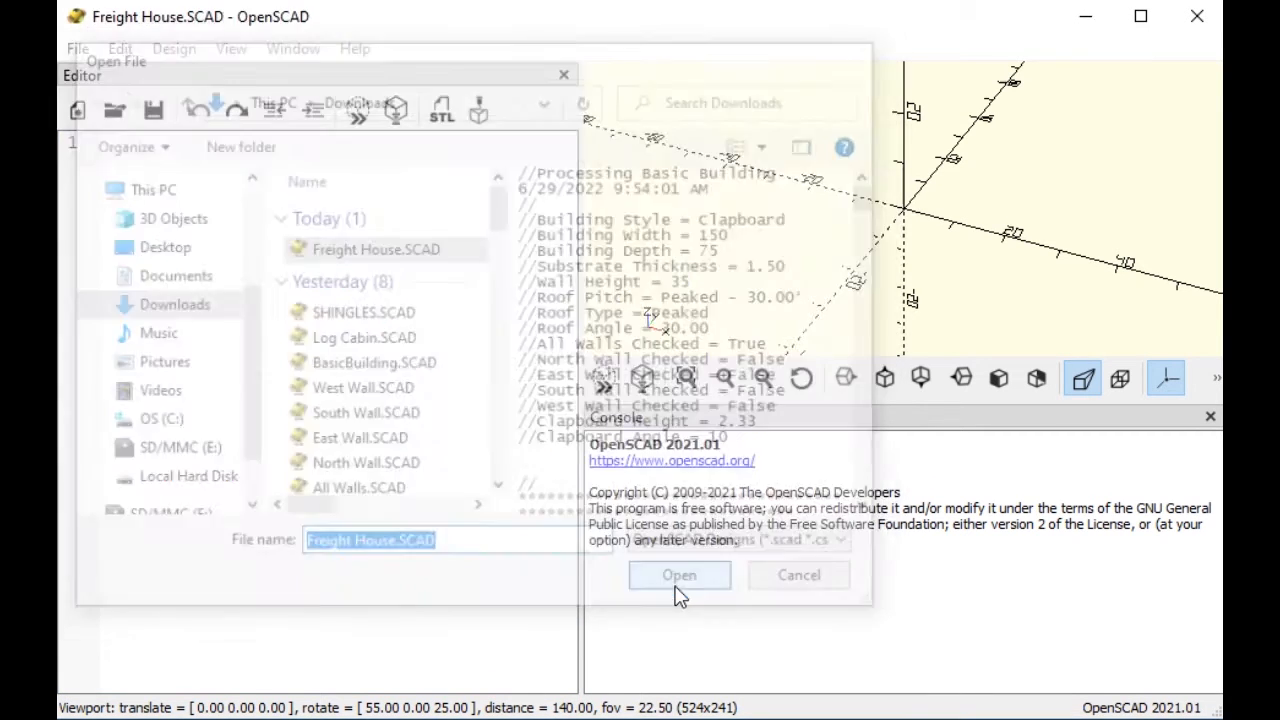
scroll(990, 266, "down", 7)
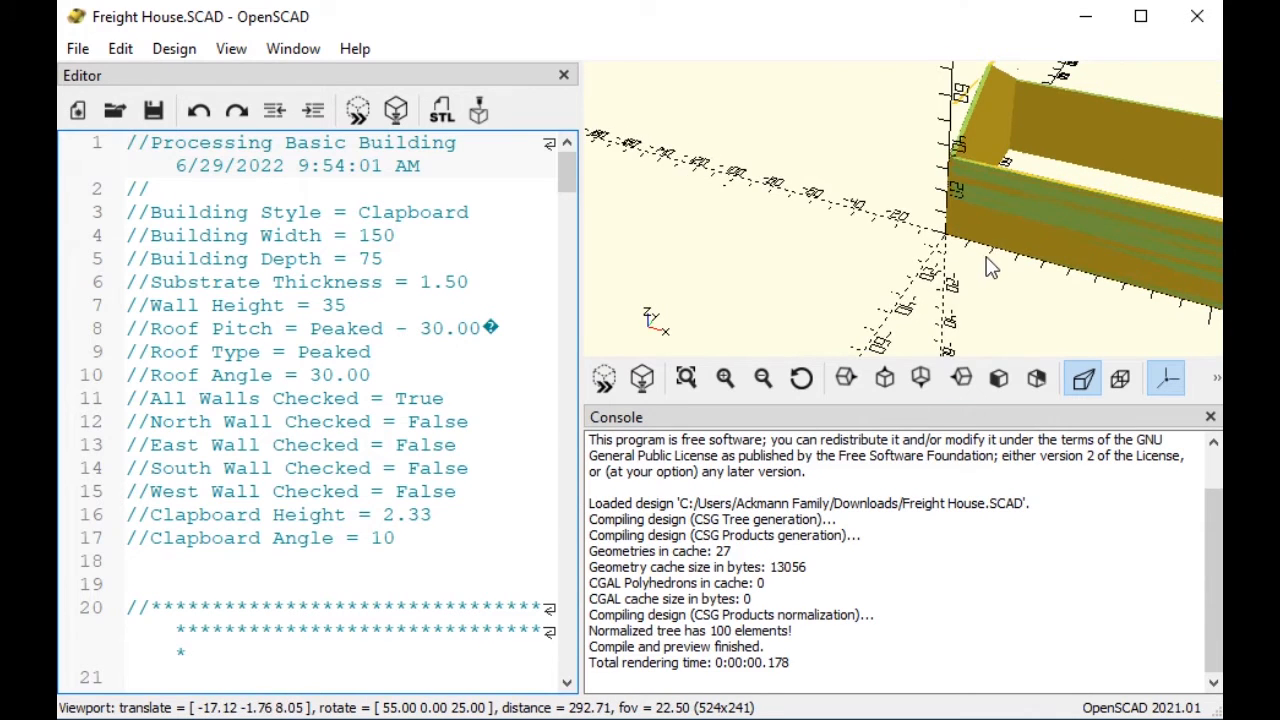
- Render the freight house building and export it to Downloads as Freight House.stl
right_click_drag(1000, 253, 902, 243)
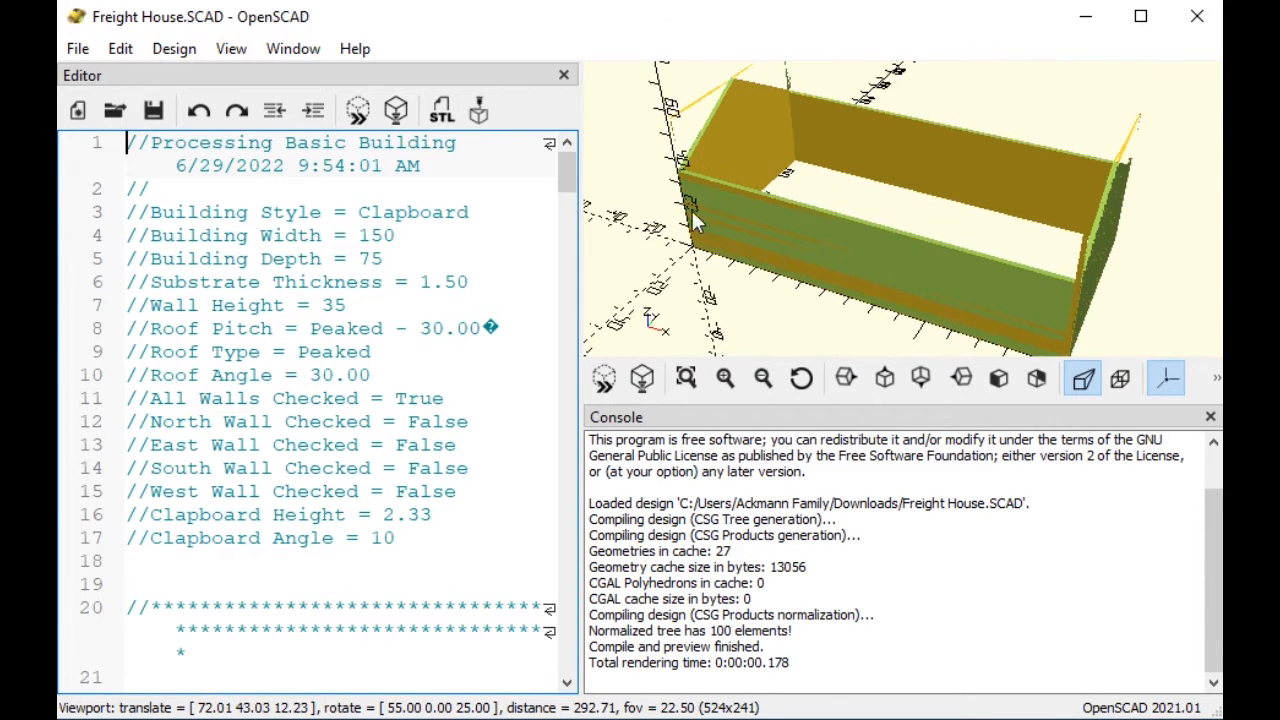
left_click(174, 48)
left_click(195, 157)
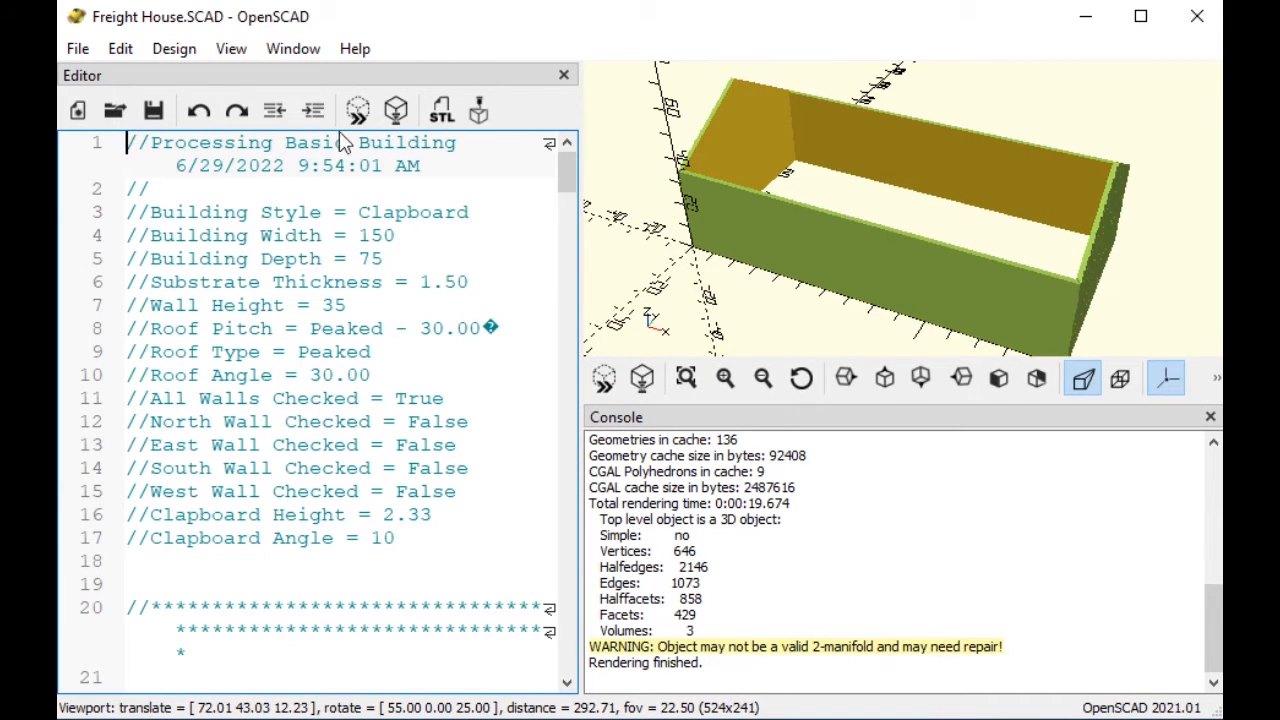
left_click(442, 112)
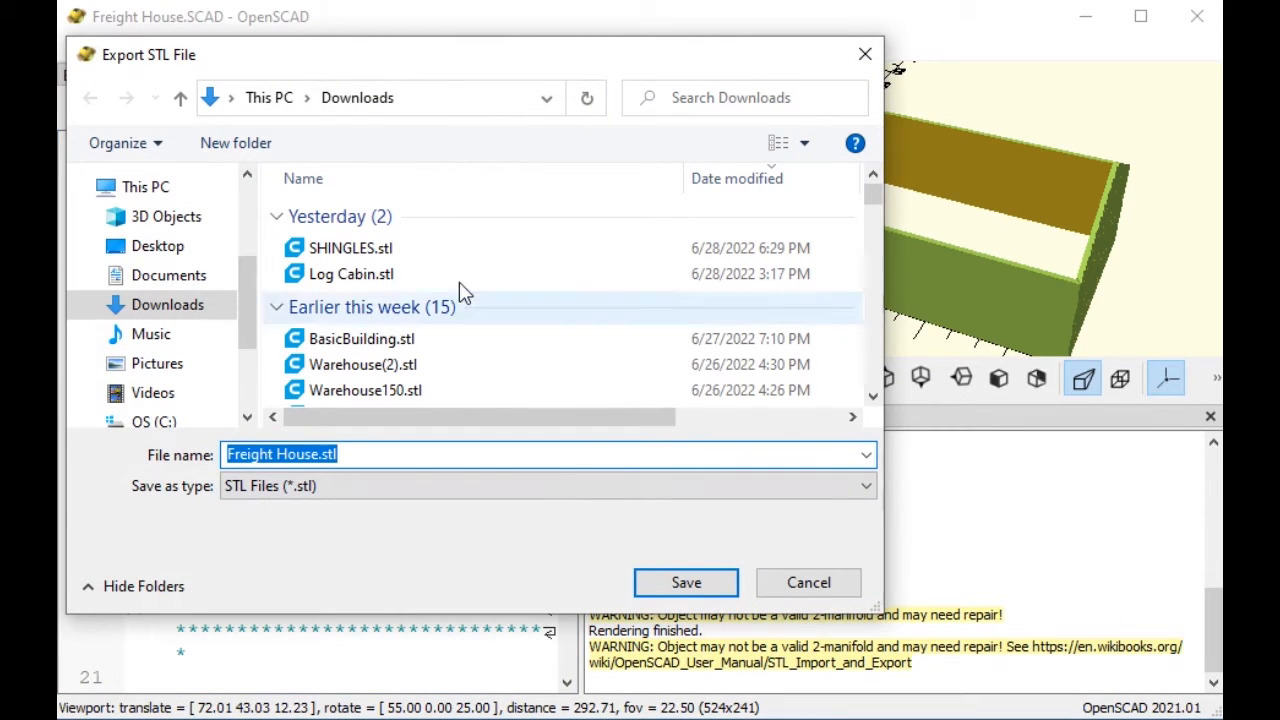
left_click(672, 588)
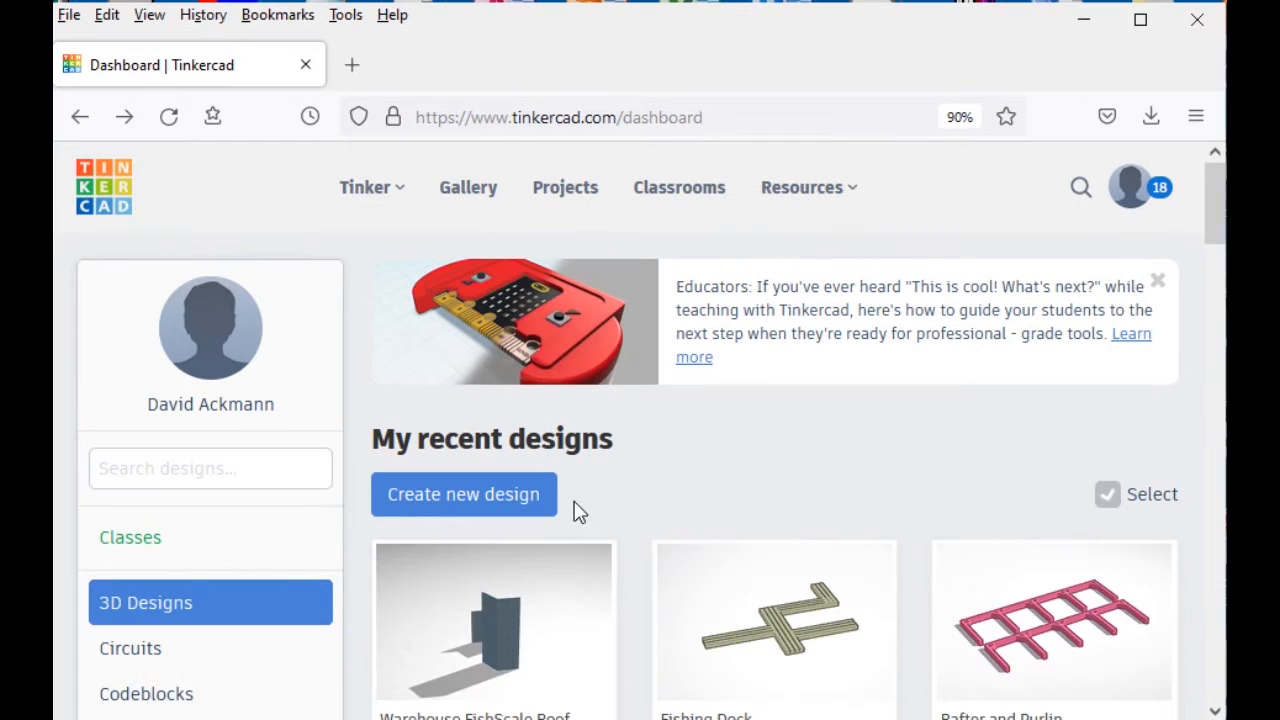
- Create a new Tinkercad design and import Freight House.stl from Downloads in millimeters at 100% scale
left_click(533, 512)
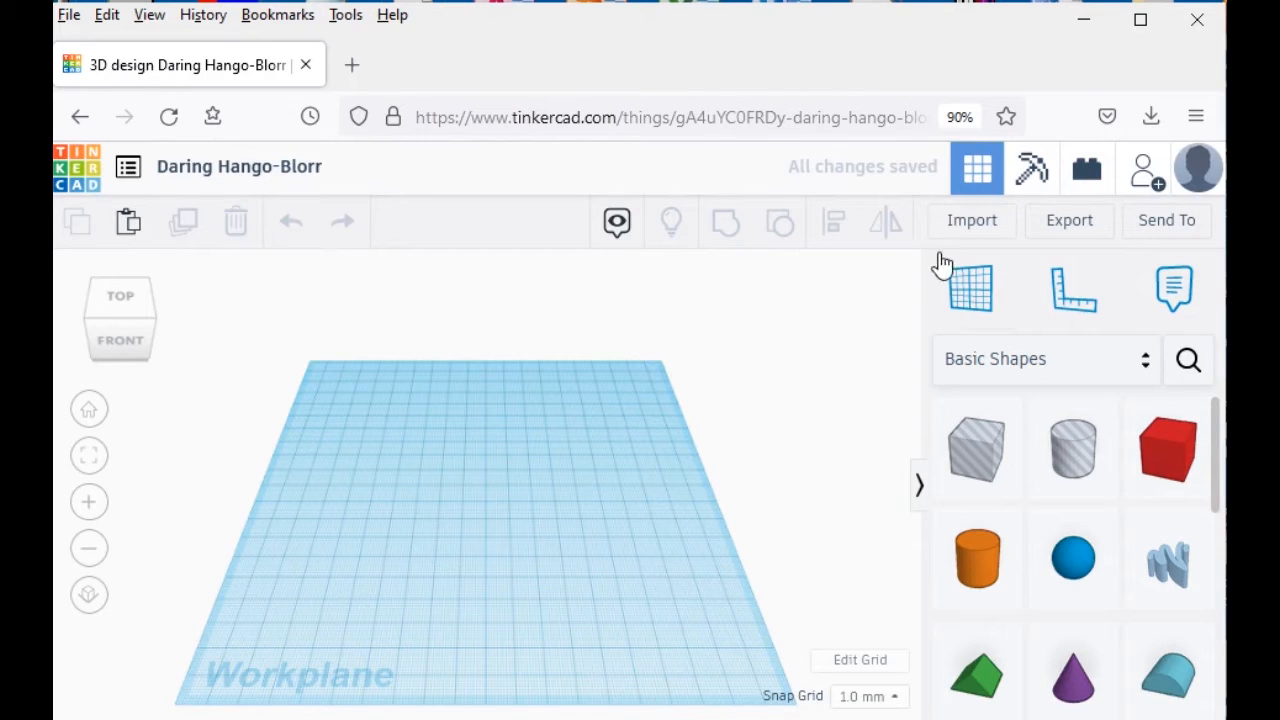
left_click(963, 228)
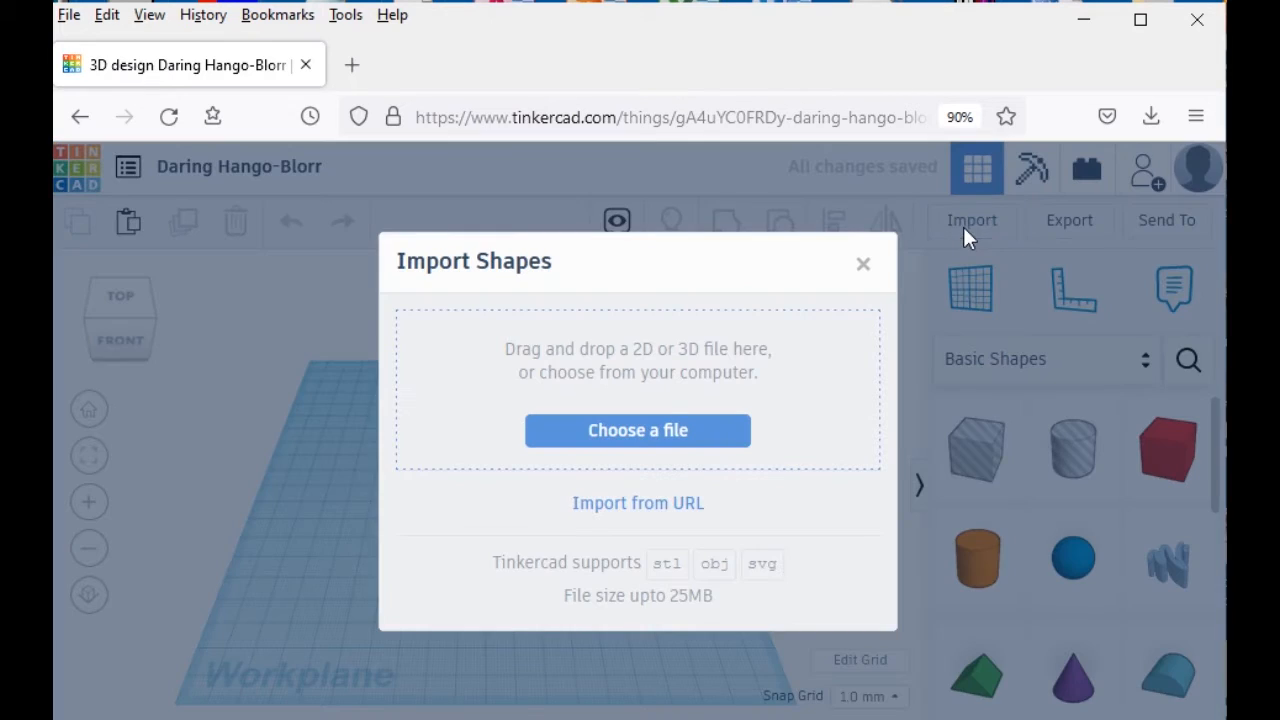
left_click(644, 432)
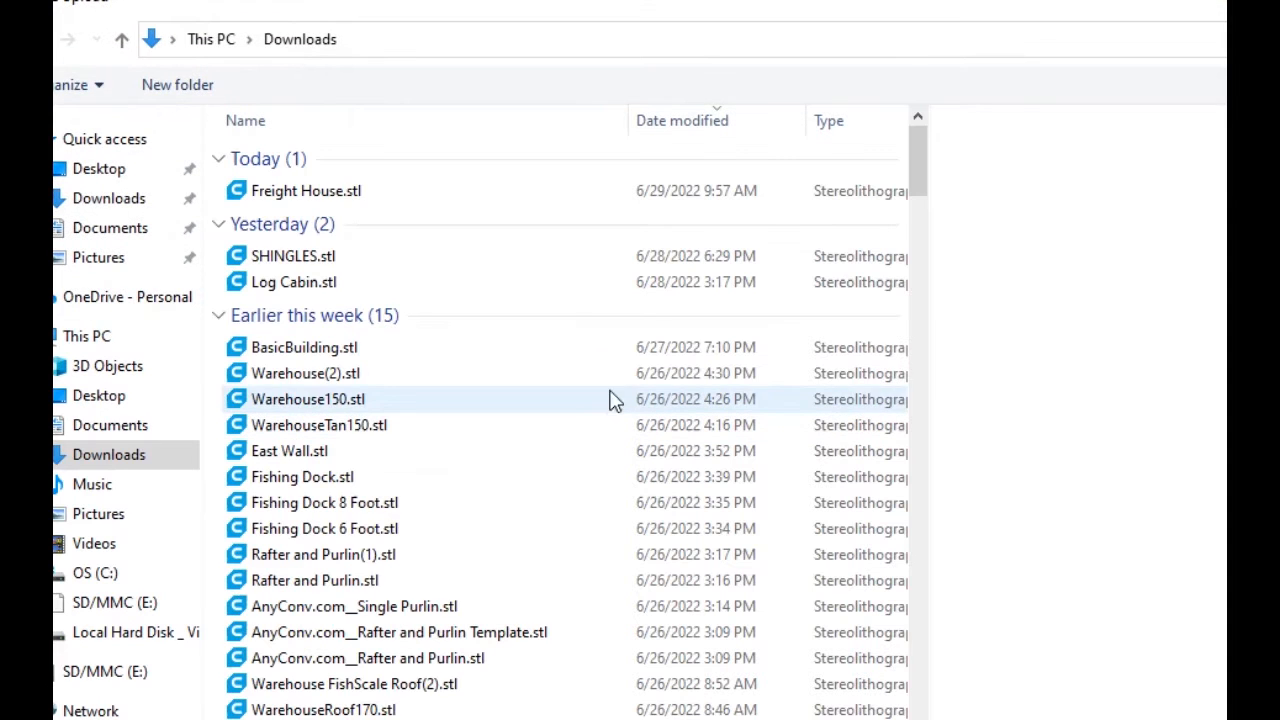
left_click(362, 203)
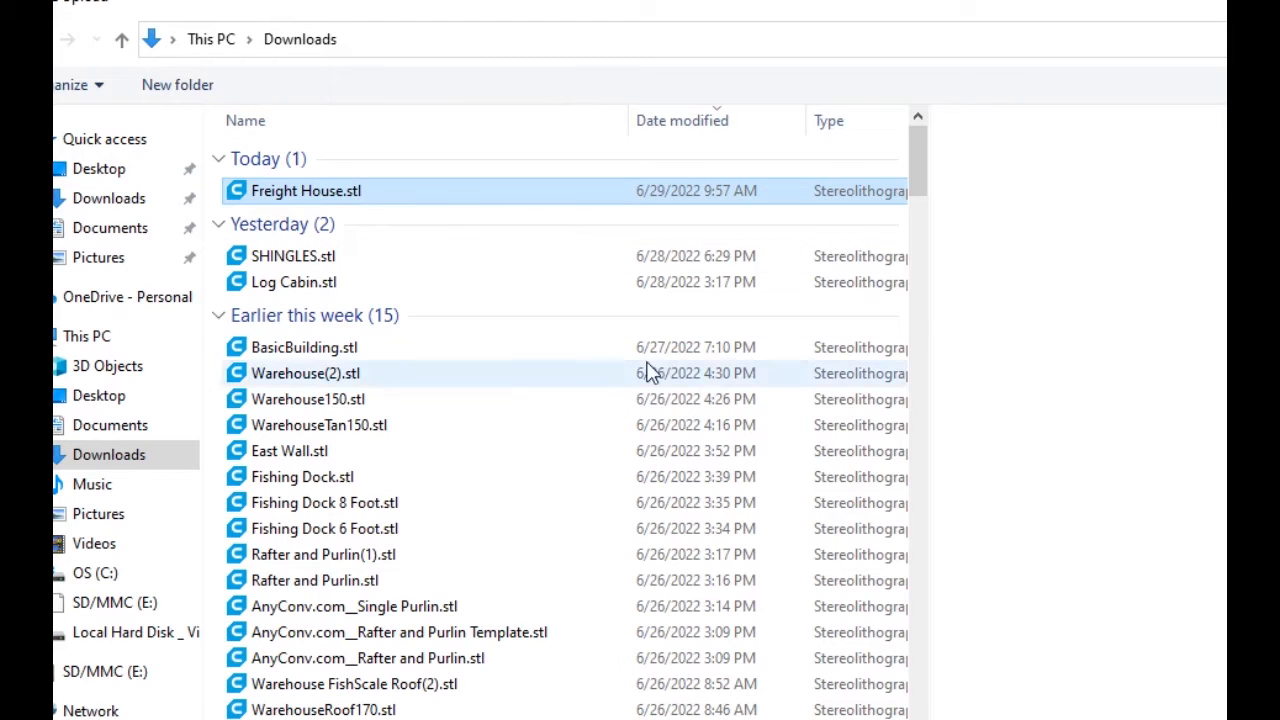
double_click(366, 198)
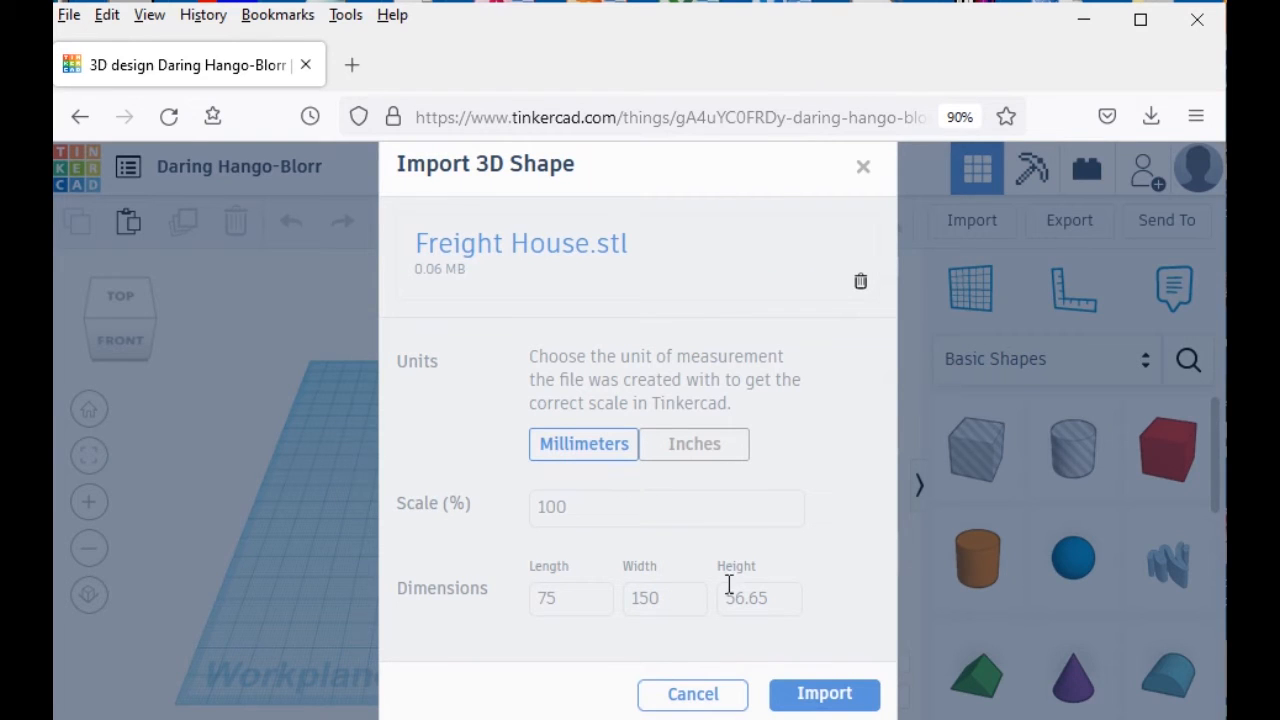
left_click(815, 703)
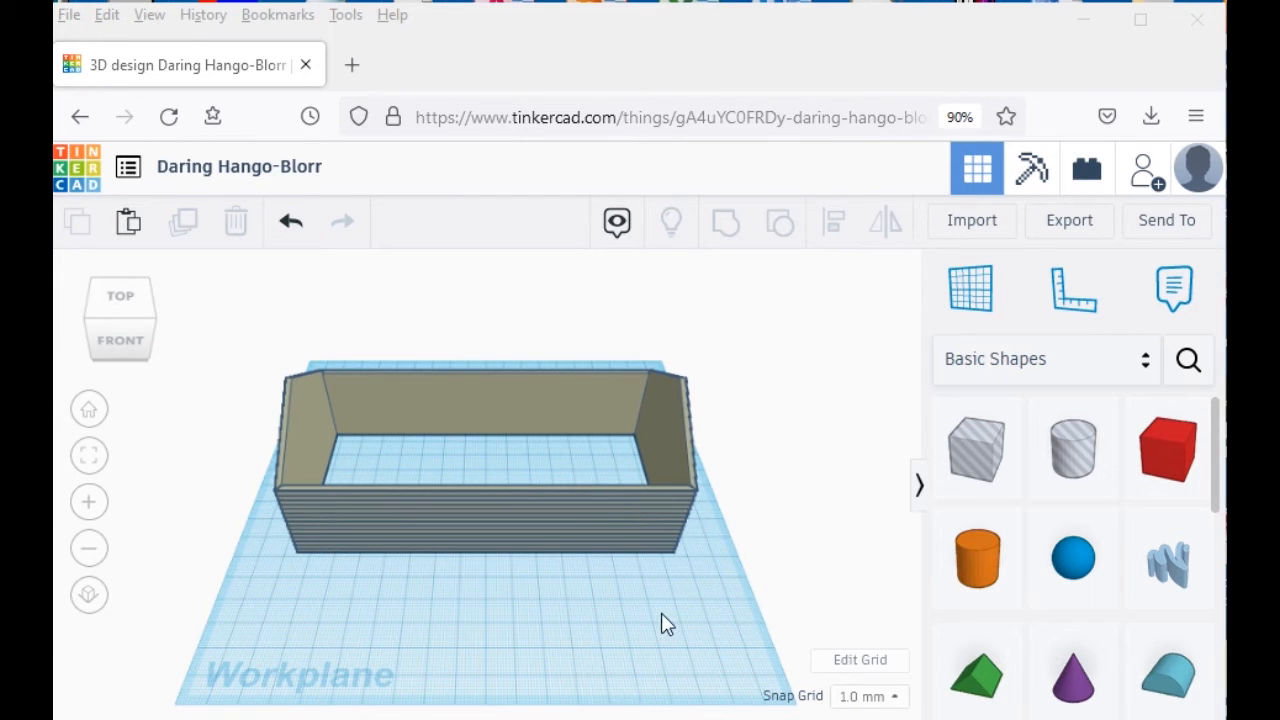
- Examine the imported building's walls and clapboard siding from an angle at several zoom levels
right_click_drag(659, 624, 706, 603)
scroll(706, 606, "down", 4)
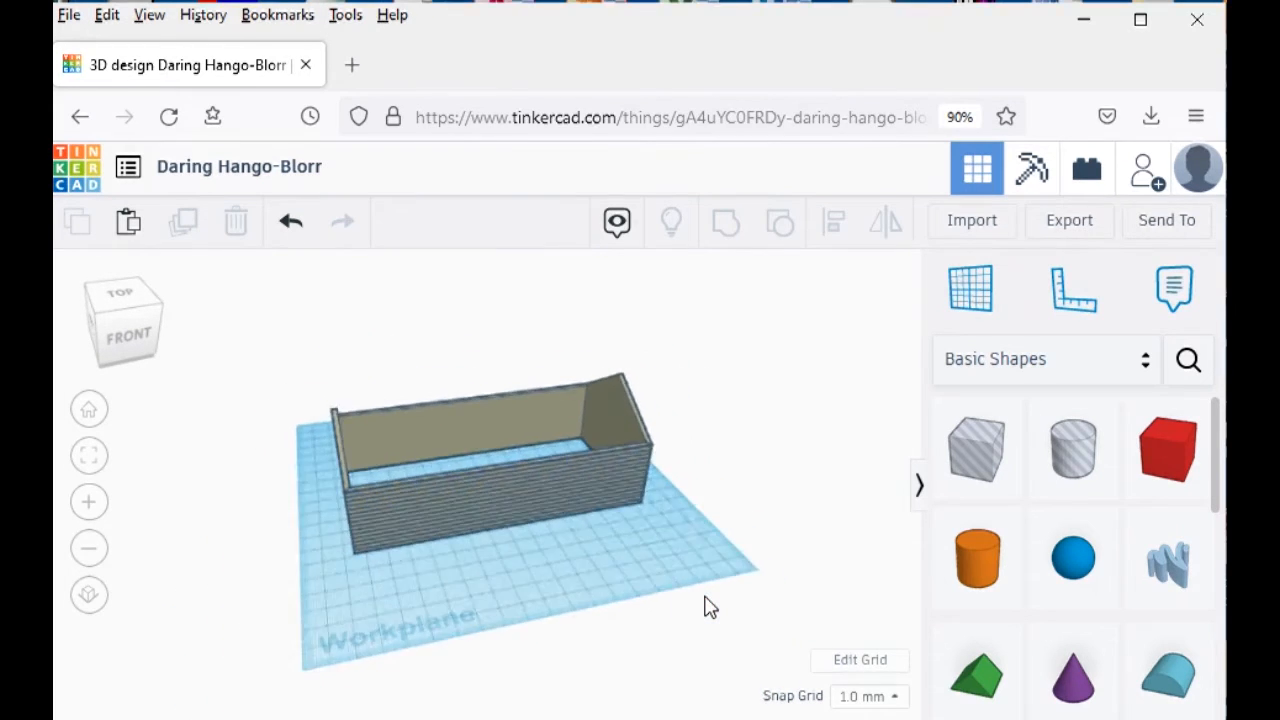
scroll(706, 606, "down", 2)
scroll(706, 606, "up", 3)
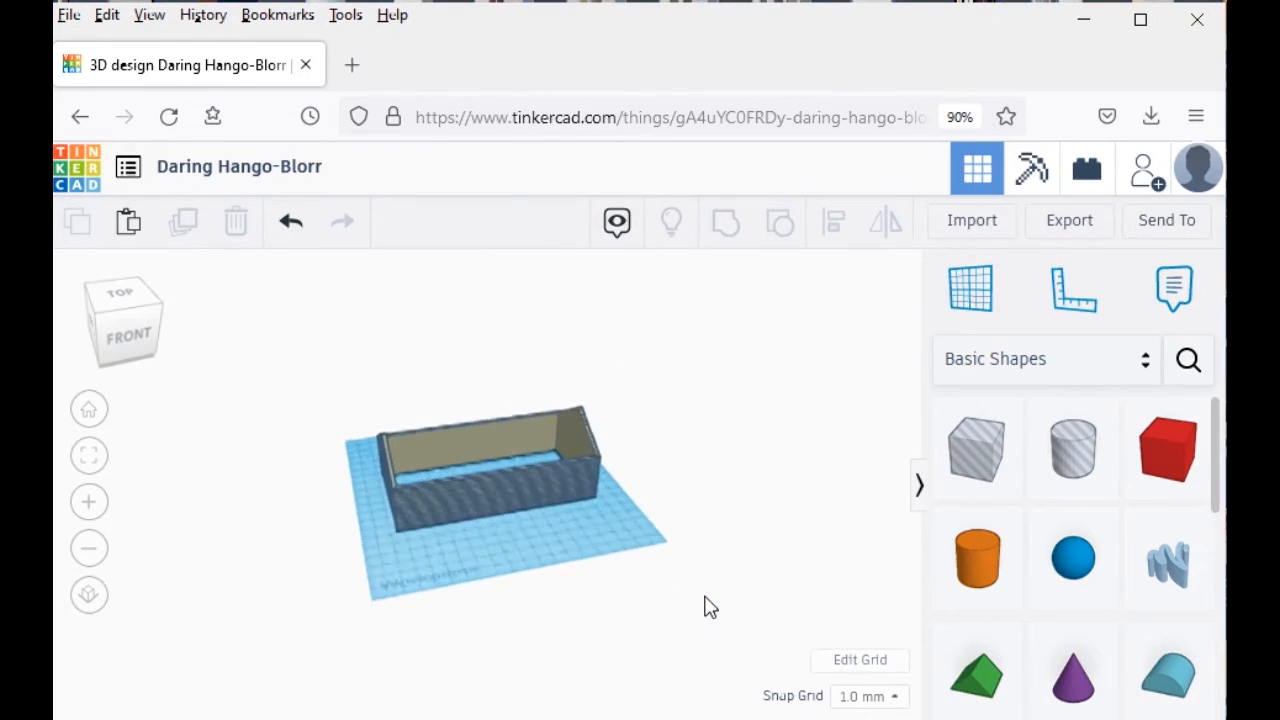
scroll(706, 606, "up", 5)
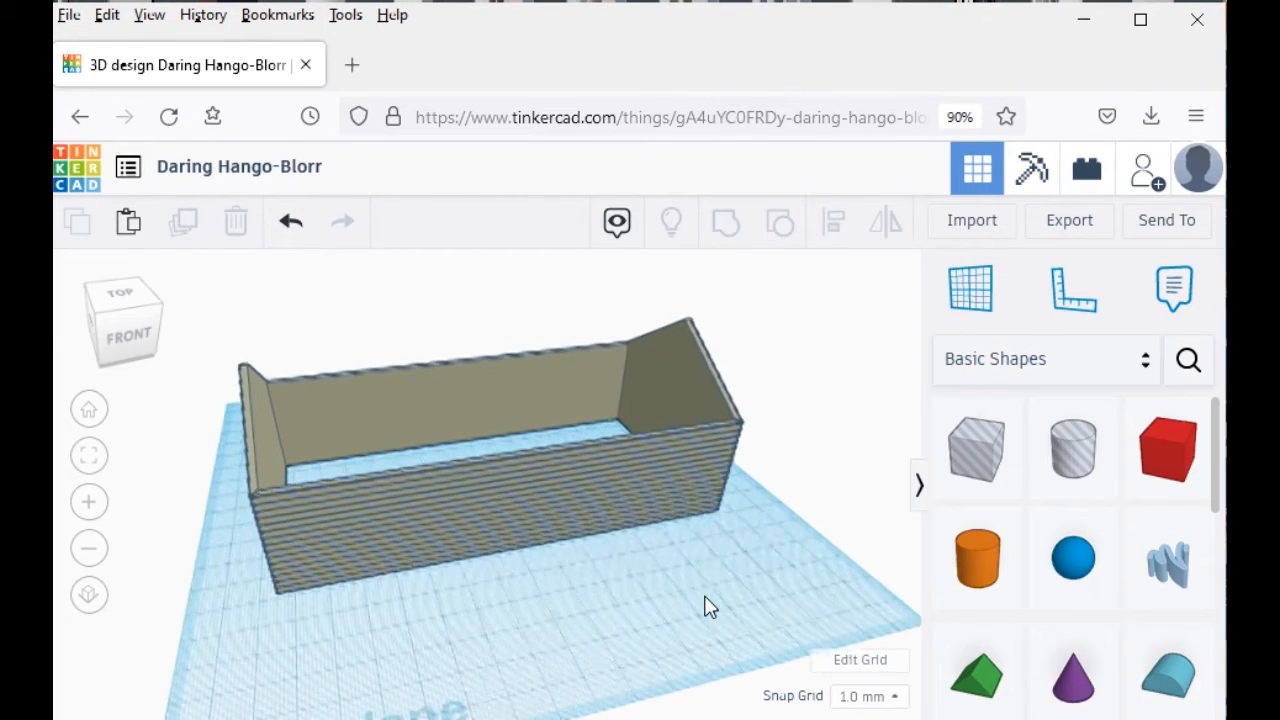
left_click(564, 476)
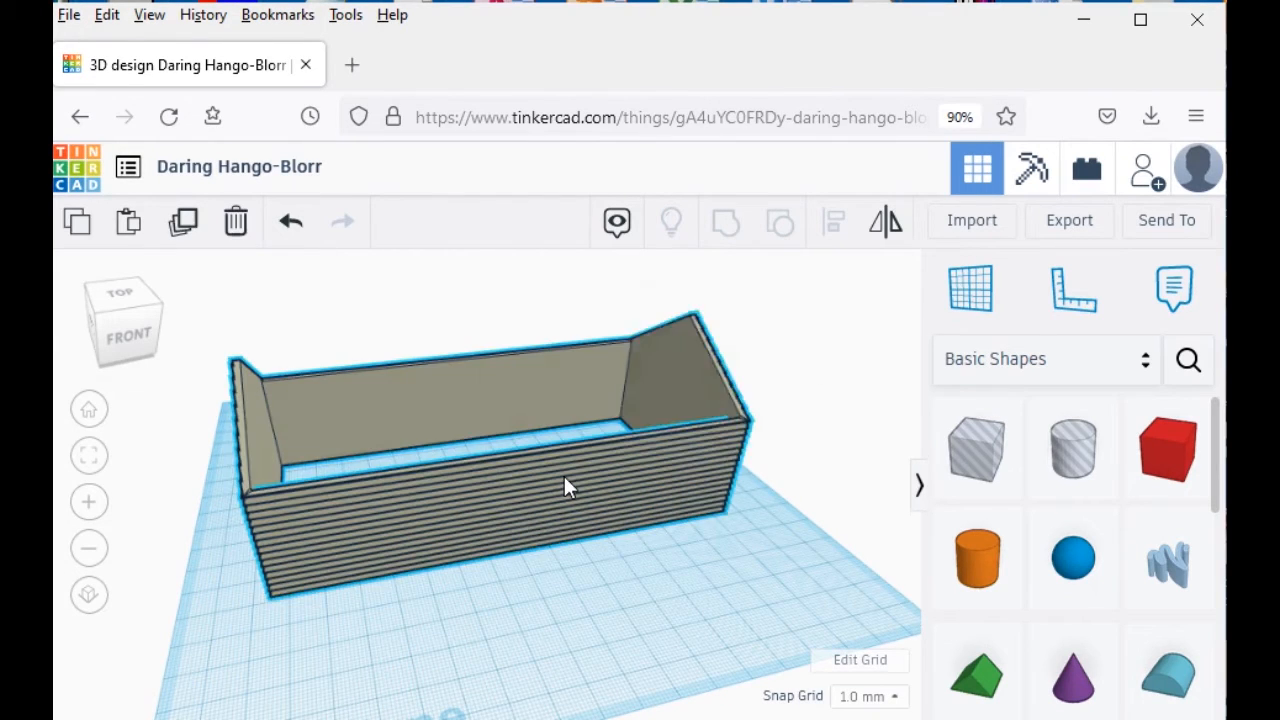
left_click(608, 567)
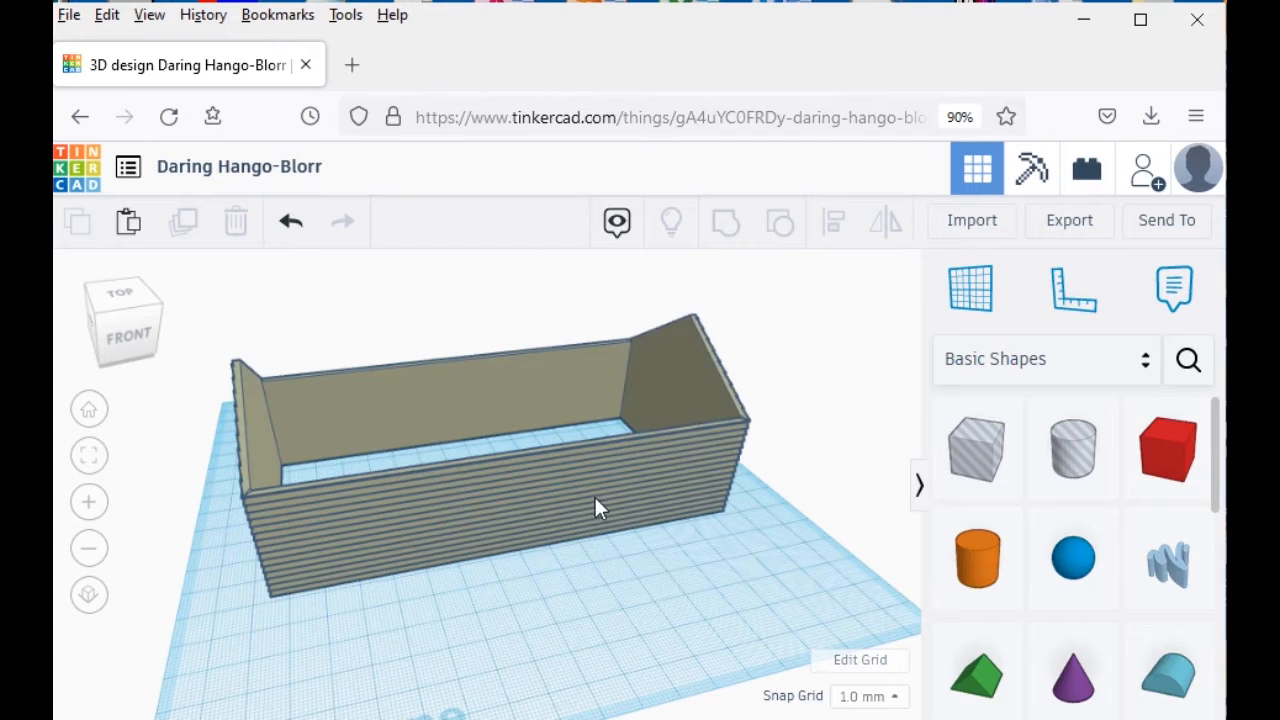
middle_click_drag(594, 491, 671, 535)
right_click_drag(672, 548, 714, 583)
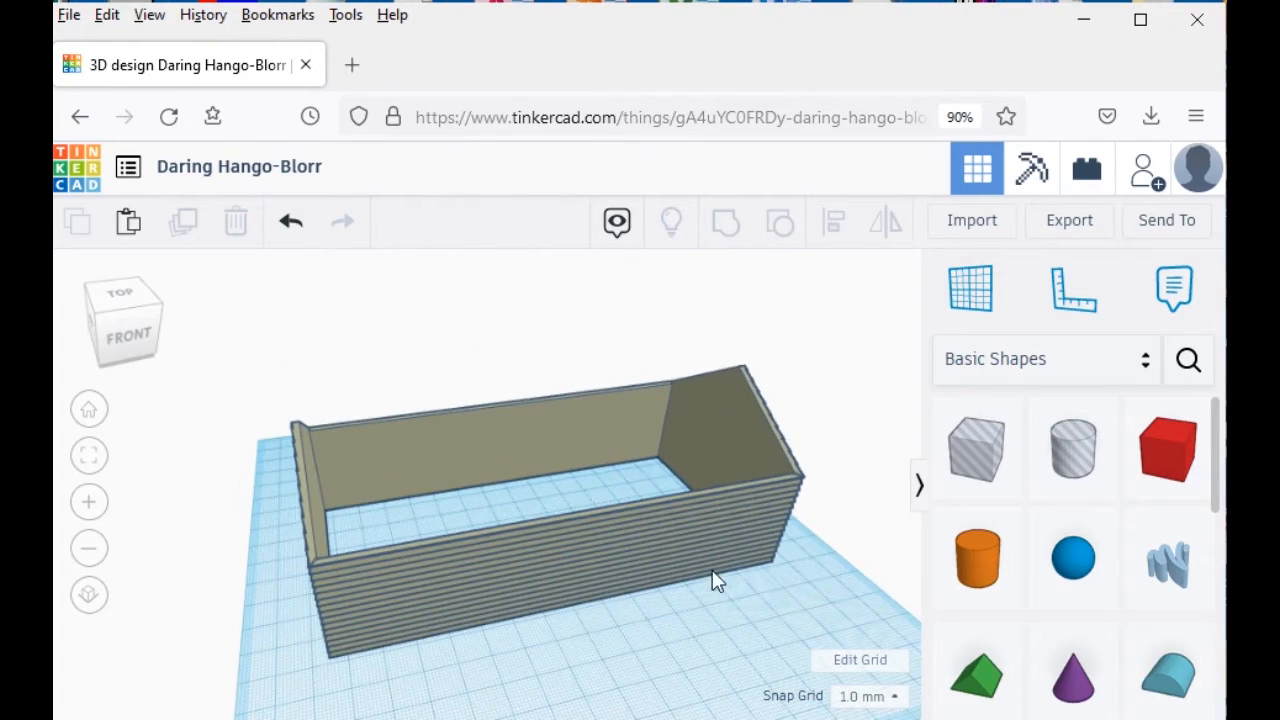
- In the front view, place a box hole on the front wall near its right end and collapse its shape settings
left_click(128, 334)
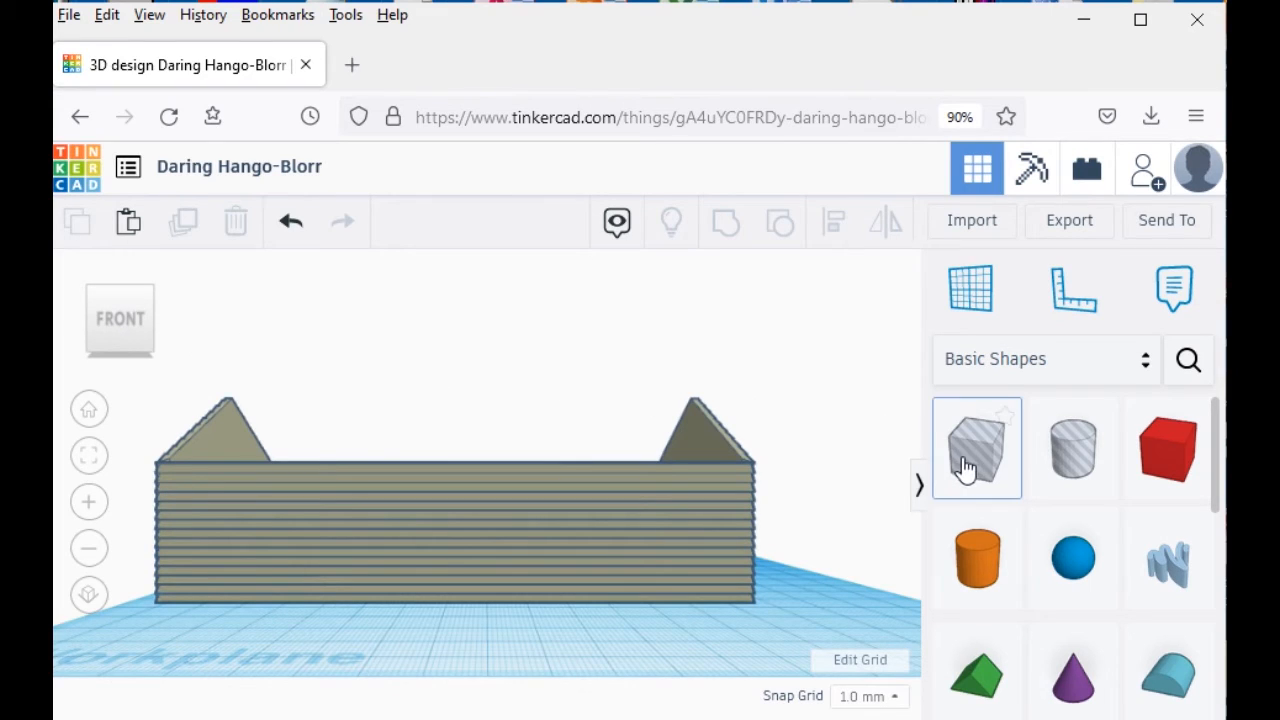
left_click_drag(870, 487, 760, 505)
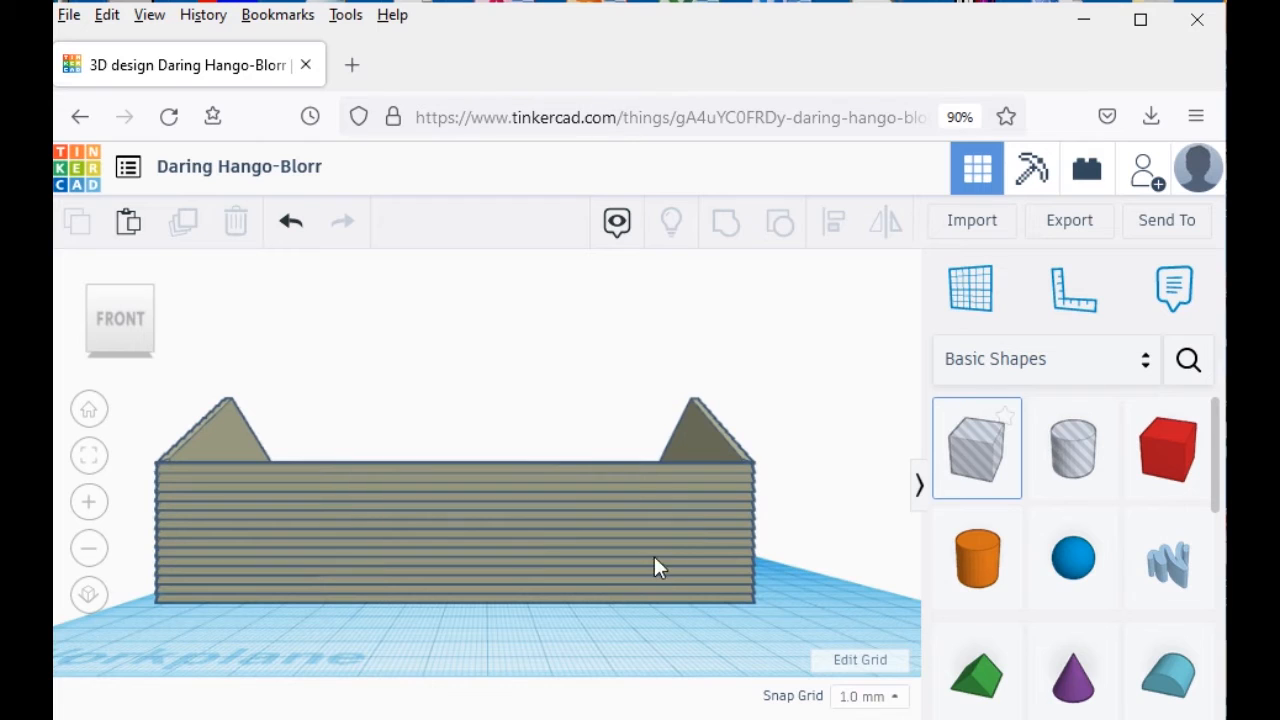
left_click_drag(640, 603, 645, 610)
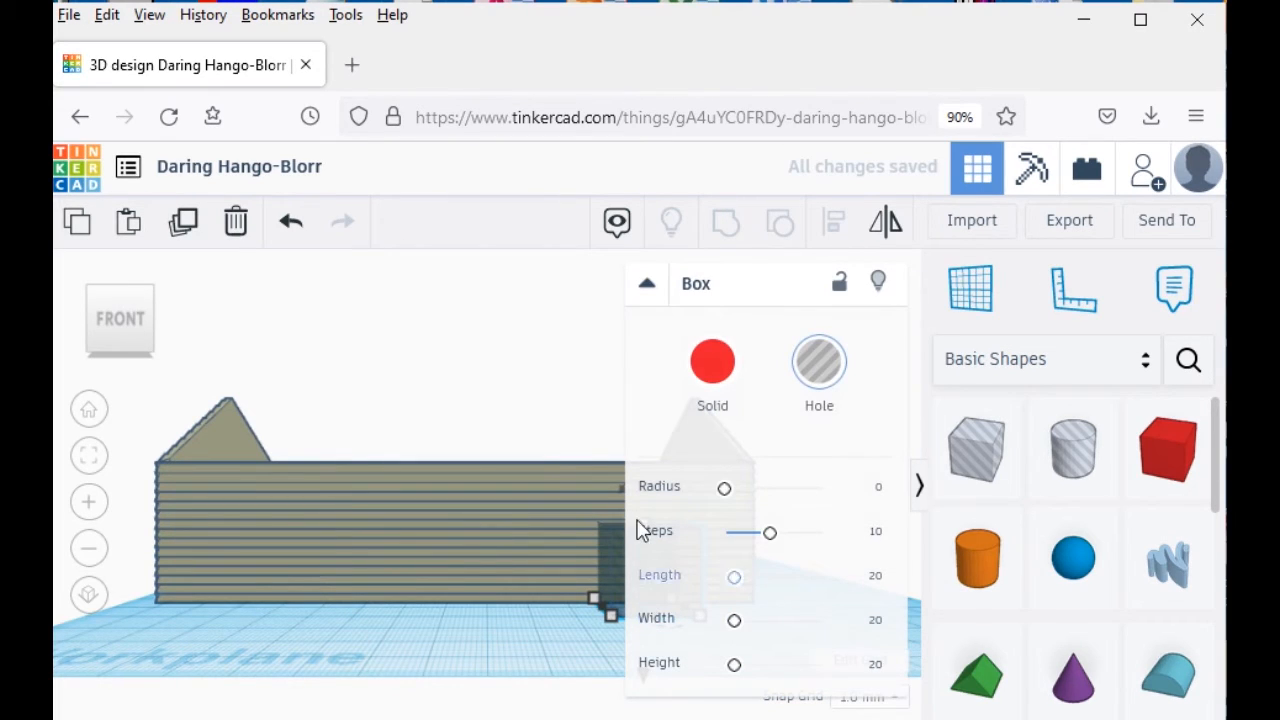
left_click(646, 287)
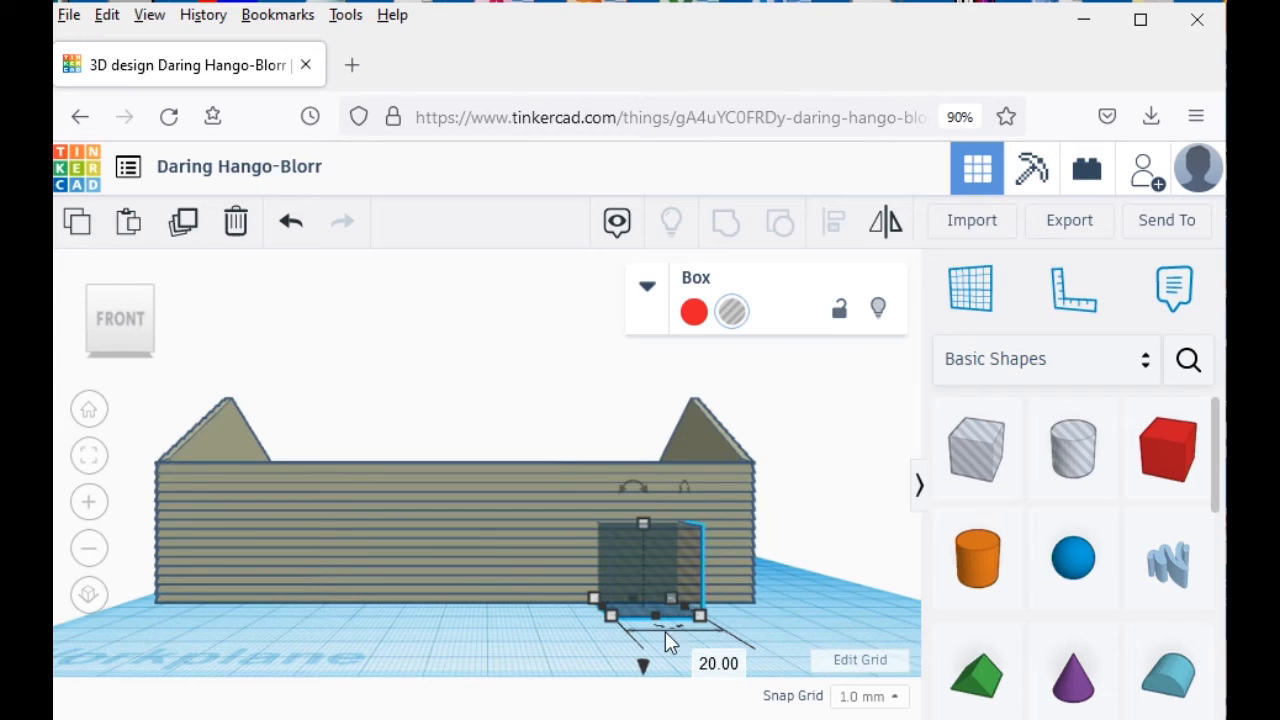
- Set the box hole's width to 15.5 mm and its depth to 5 mm
left_click(710, 660)
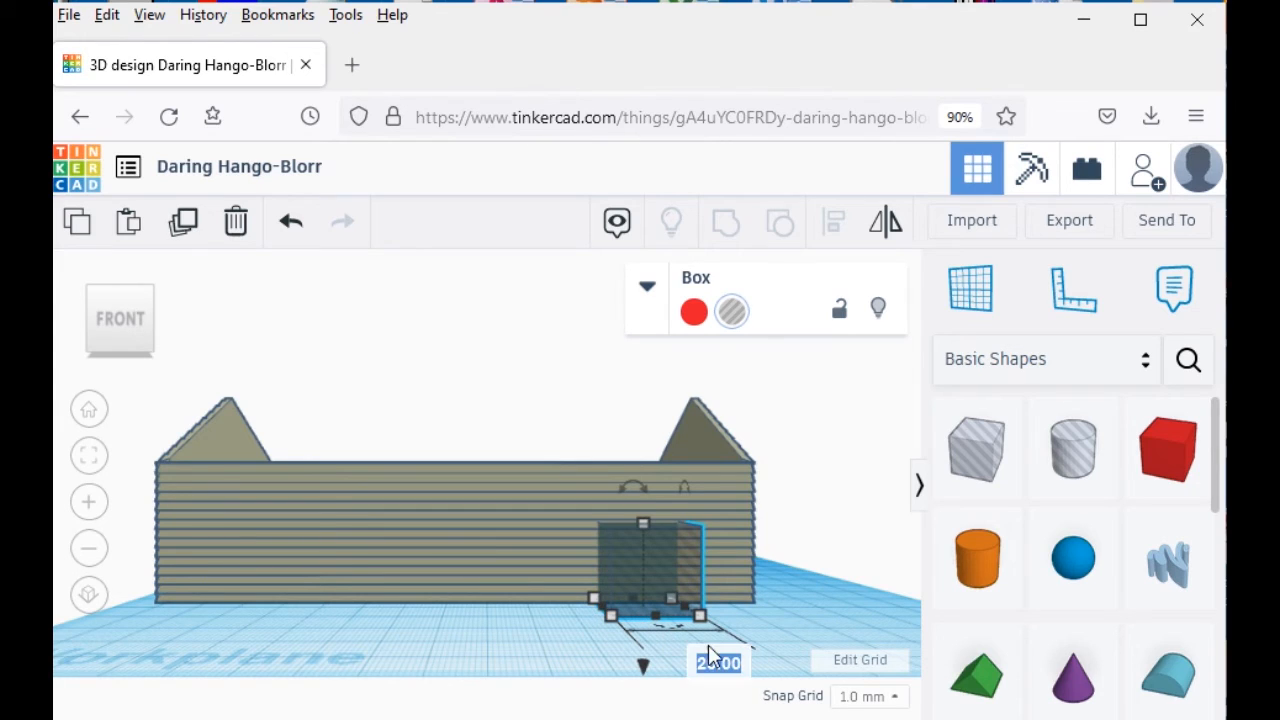
type("15.5")
key("Return")
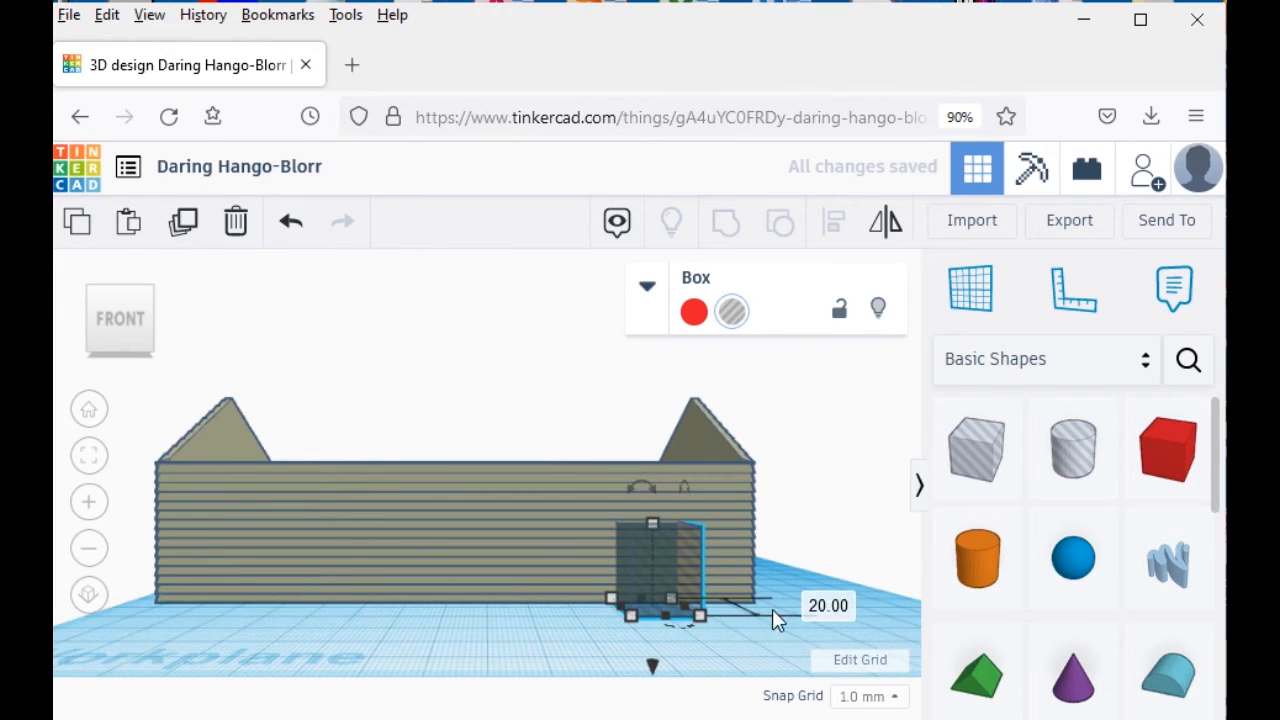
left_click(818, 605)
key("BackSpace")
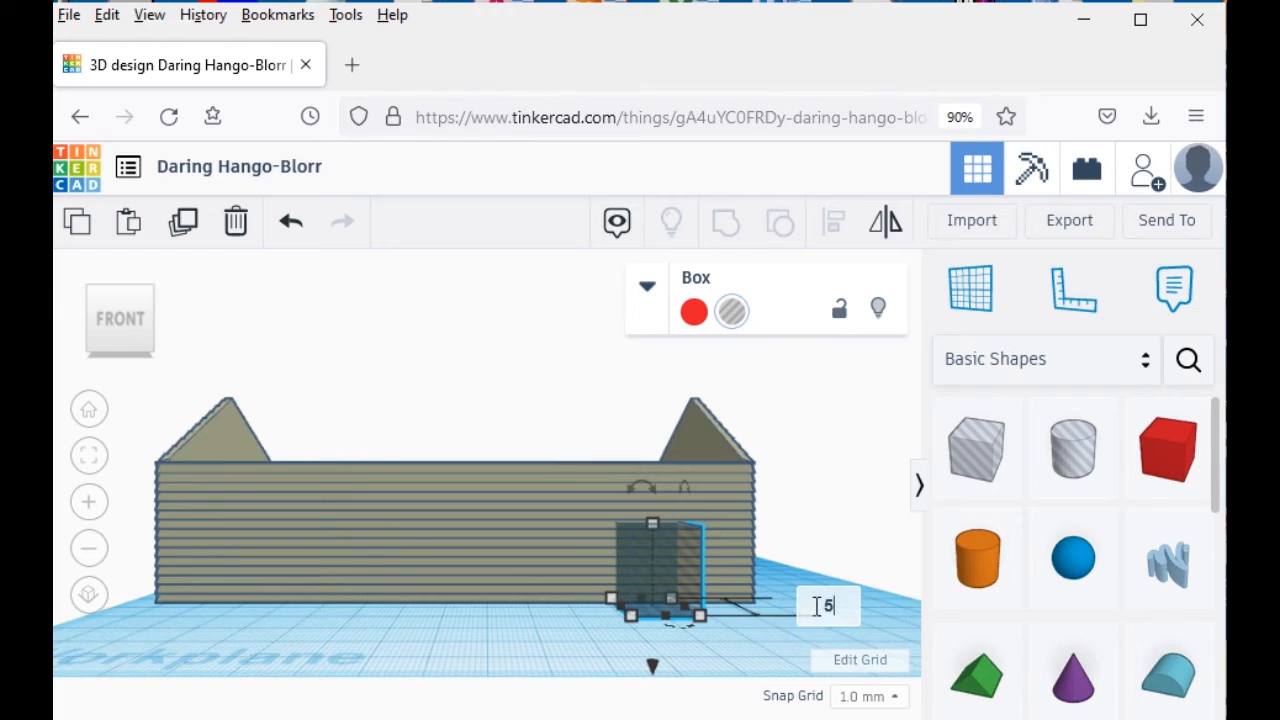
type("5")
key("Return")
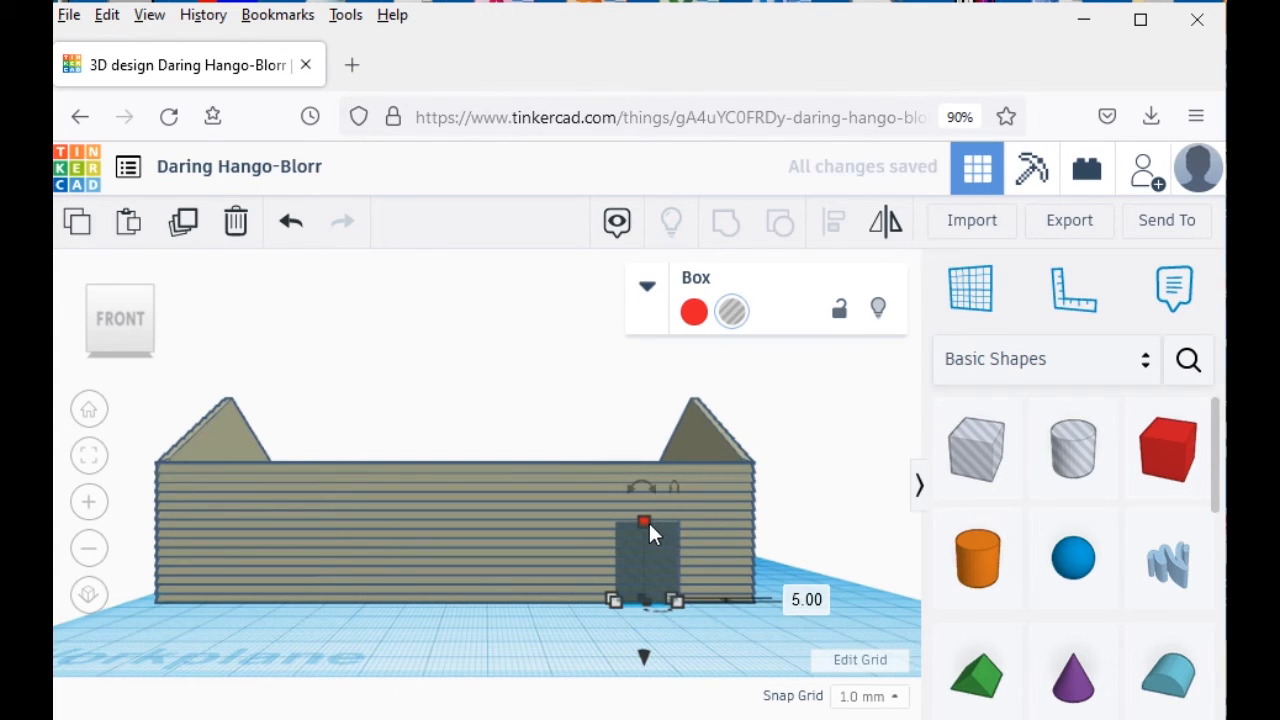
- Set the doorway box hole's height to 21 mm and shift it closer to the front wall's right end
mouse_move(646, 521)
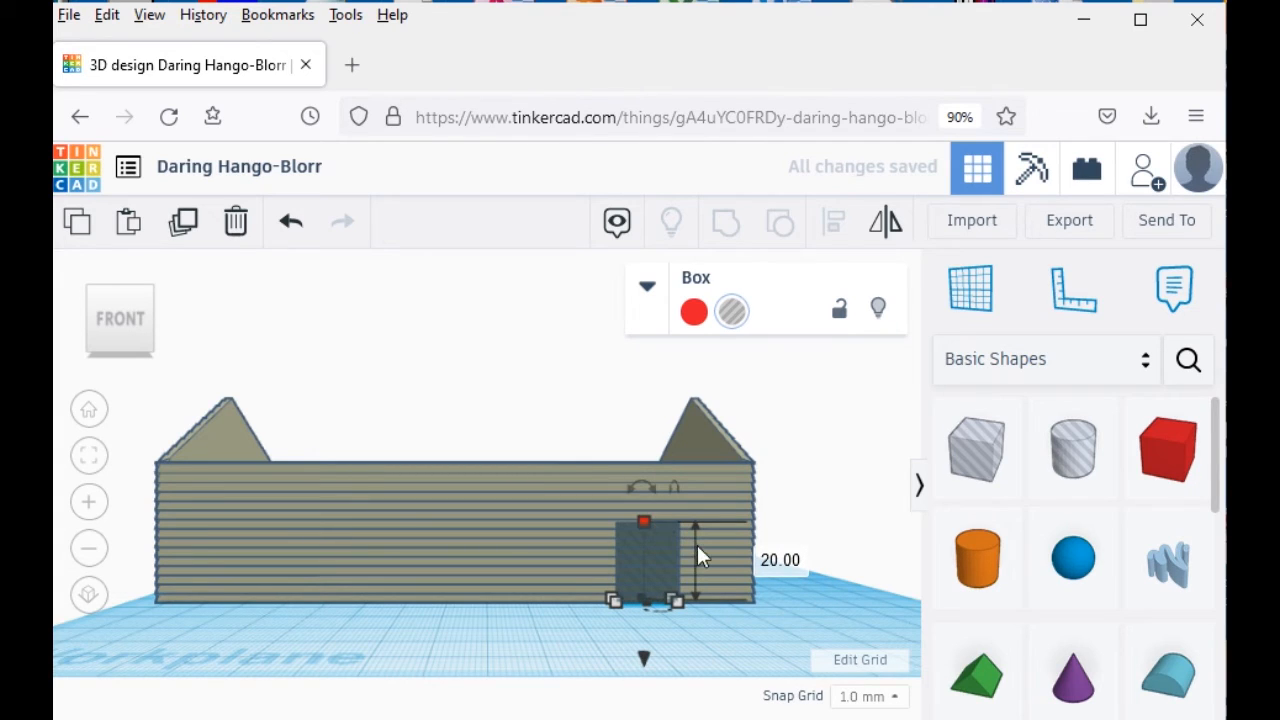
left_click(766, 566)
type("21")
key("Return")
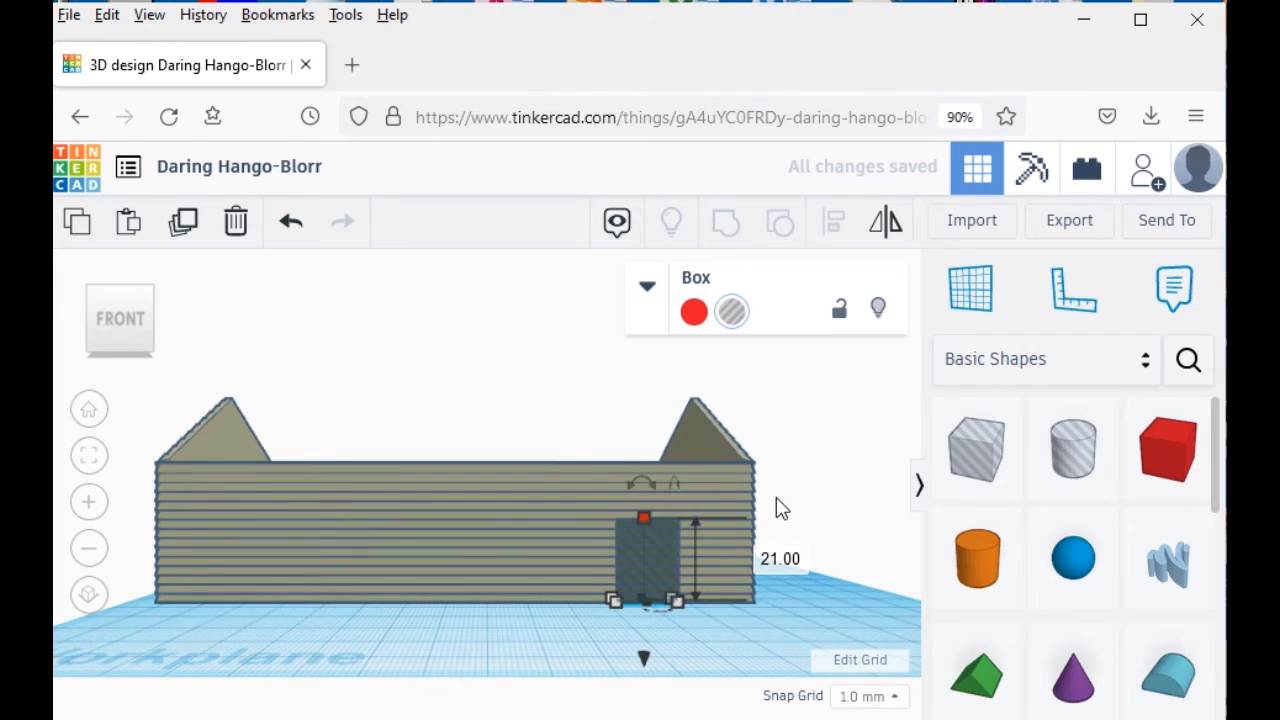
left_click(780, 505)
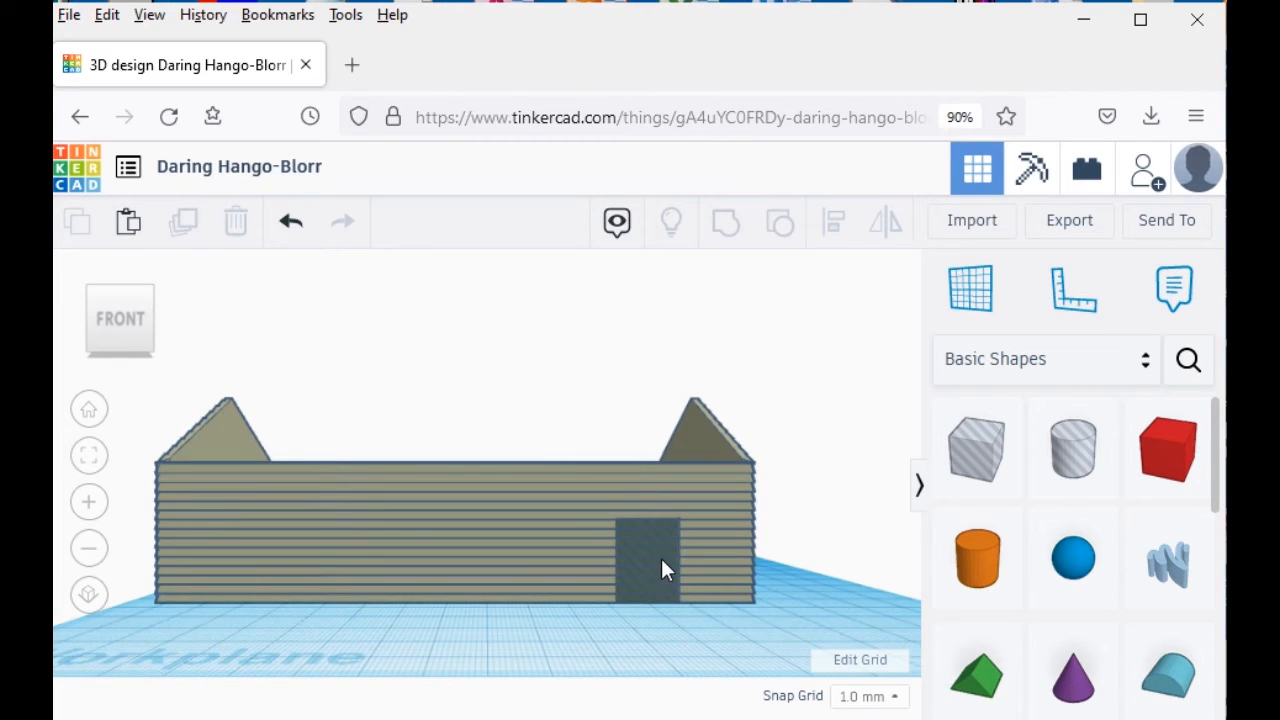
left_click_drag(662, 560, 679, 562)
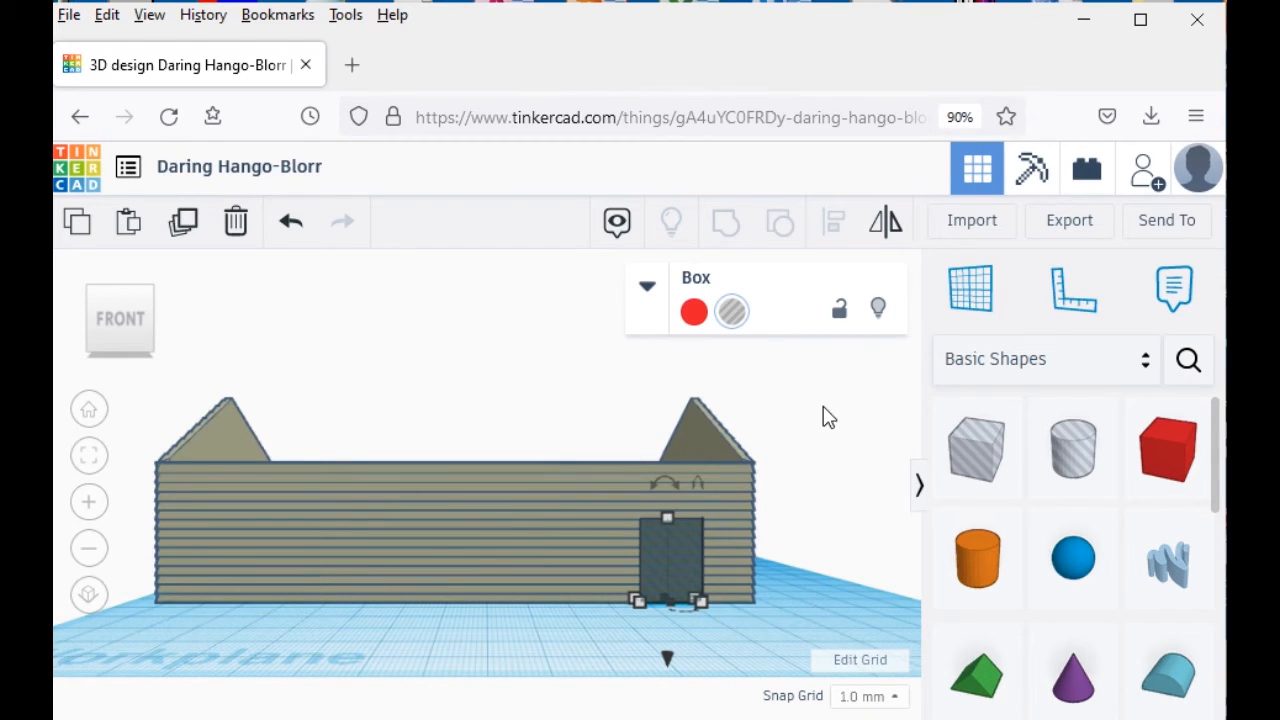
- Group the building with the doorway box hole to try the cut opening, and ungroup them again
left_click_drag(816, 426, 757, 497)
left_click_drag(652, 556, 641, 560)
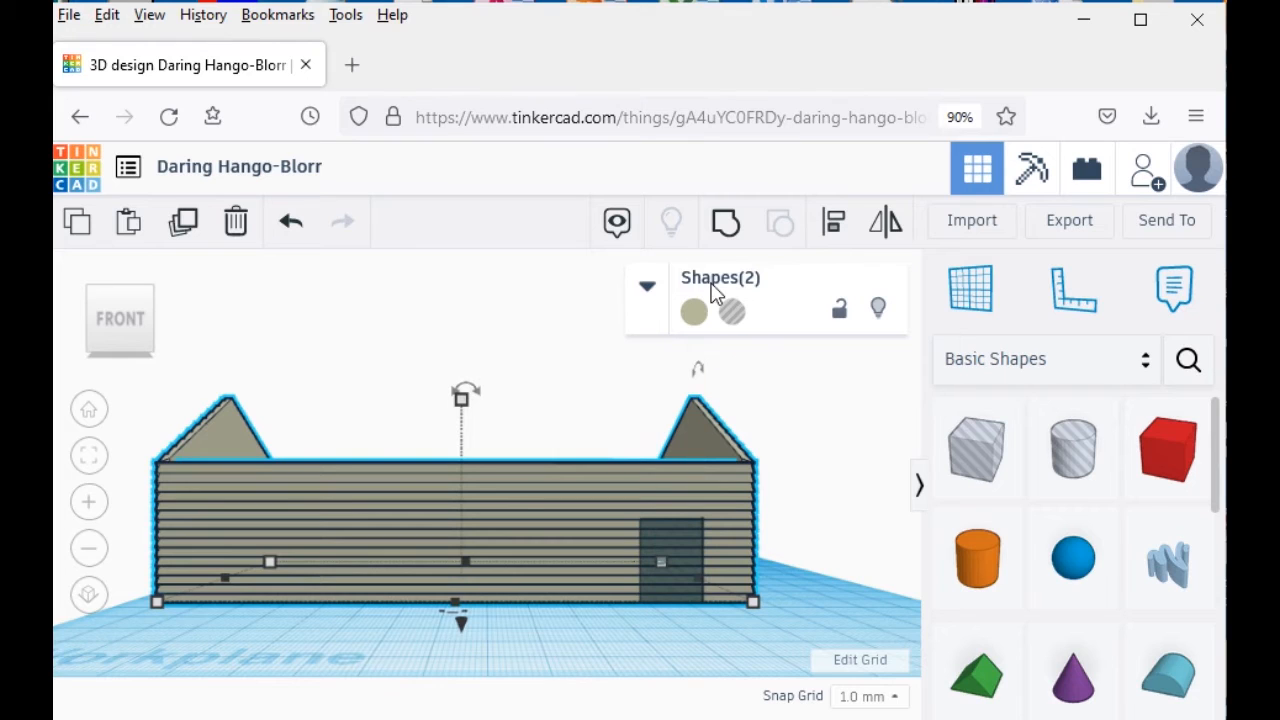
left_click(725, 224)
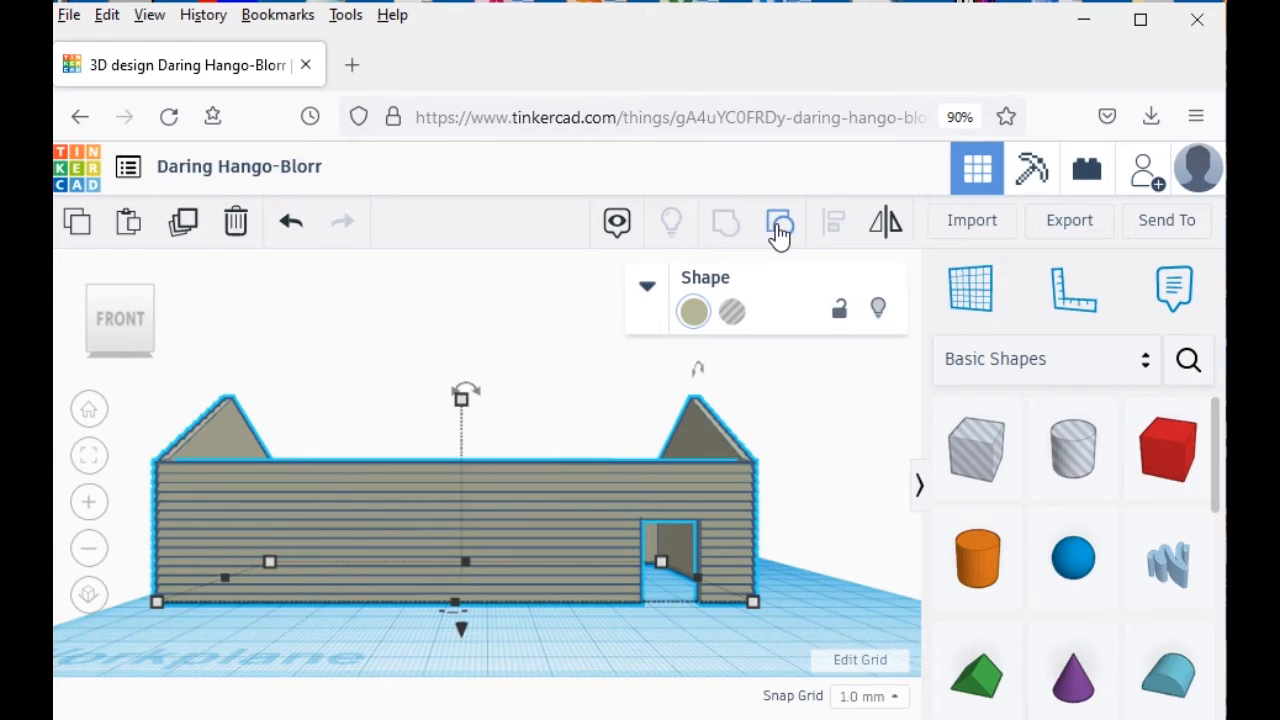
left_click(779, 228)
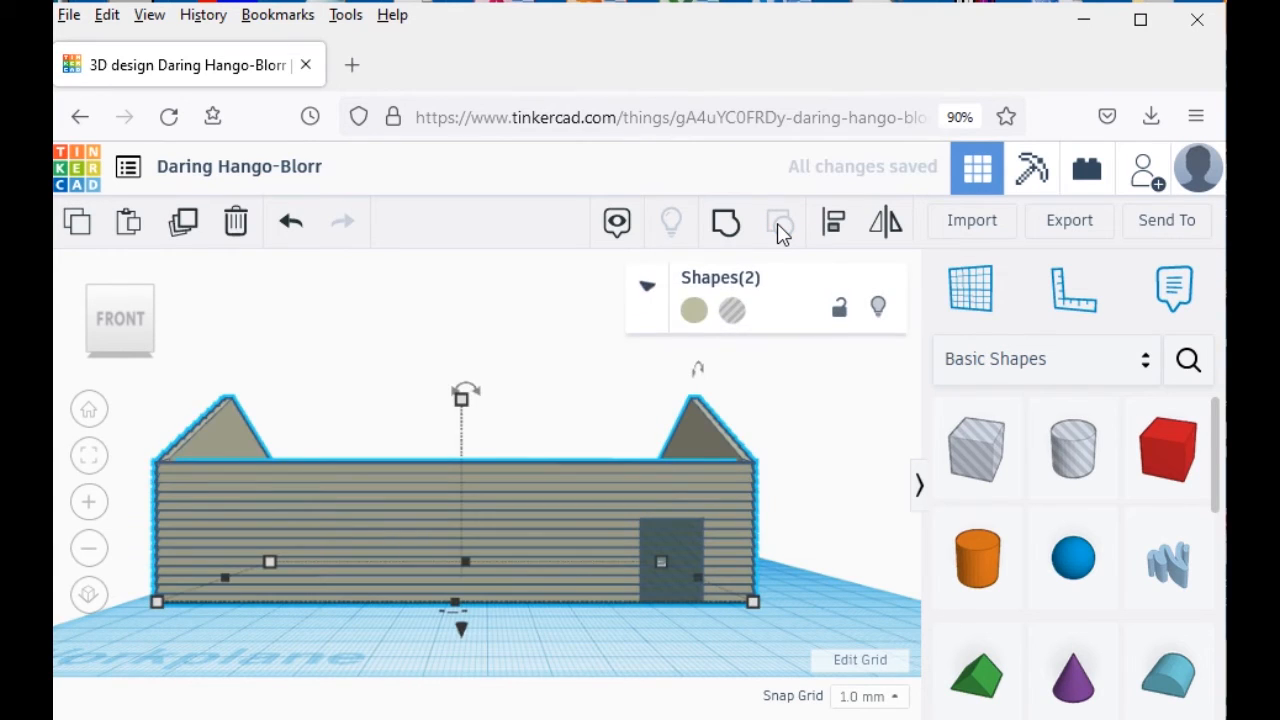
left_click(862, 541)
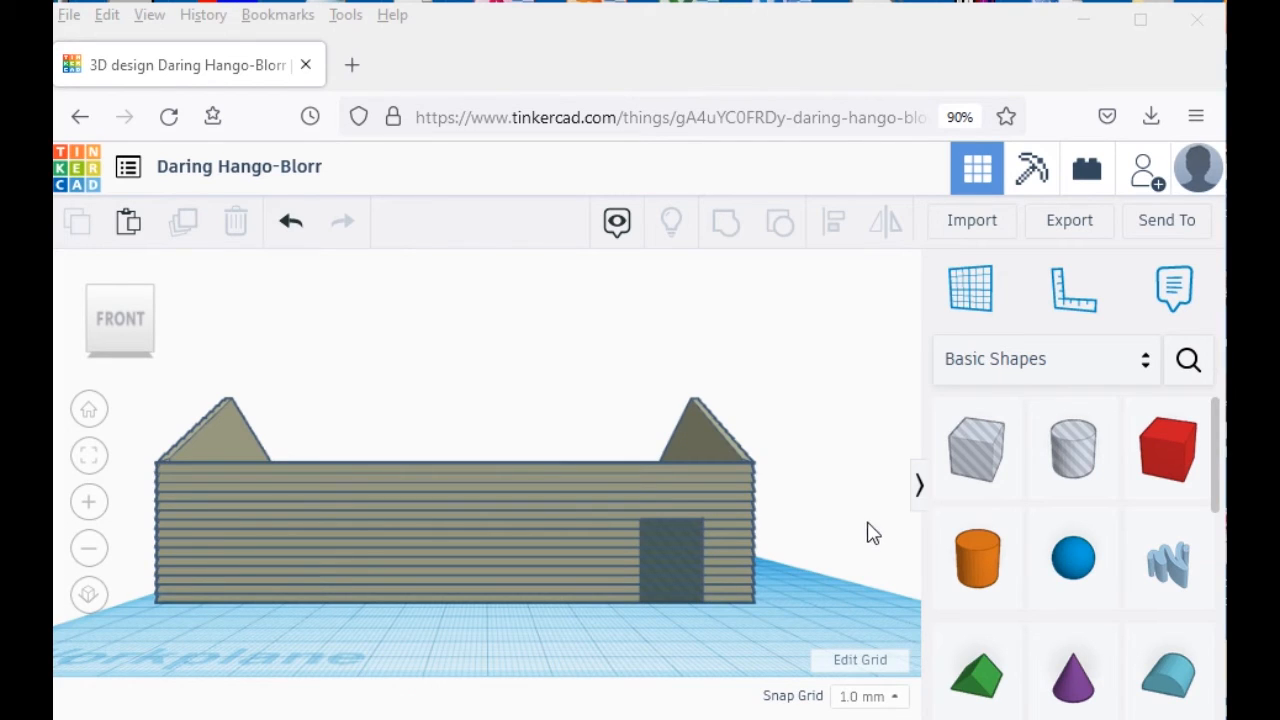
- Place a second box hole in front of the front wall's middle section and set its width to 10 mm
left_click(980, 470)
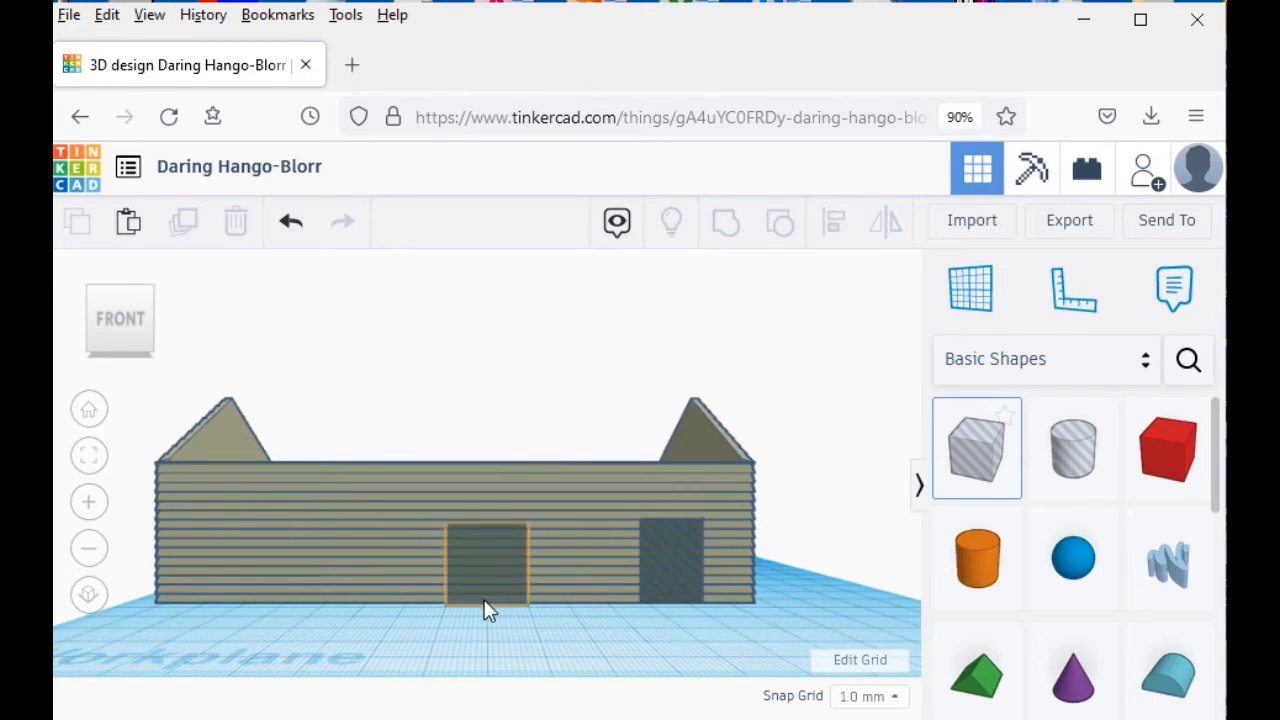
left_click(440, 618)
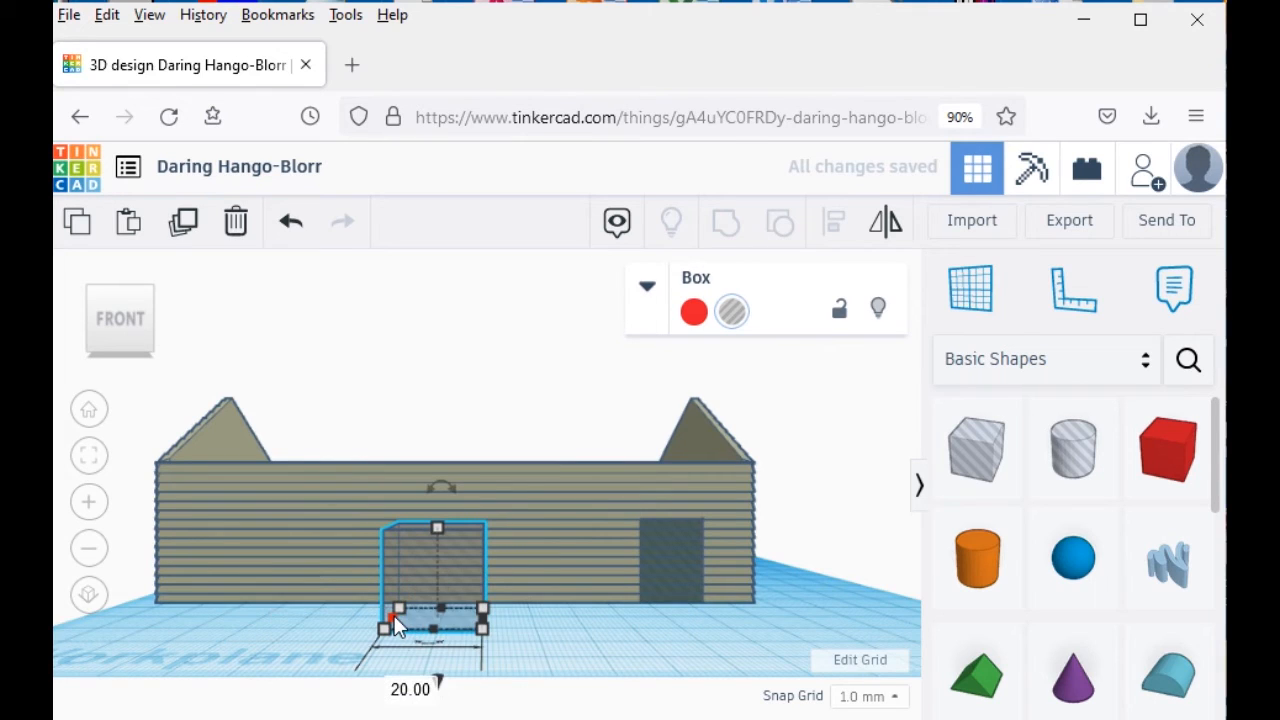
left_click(409, 686)
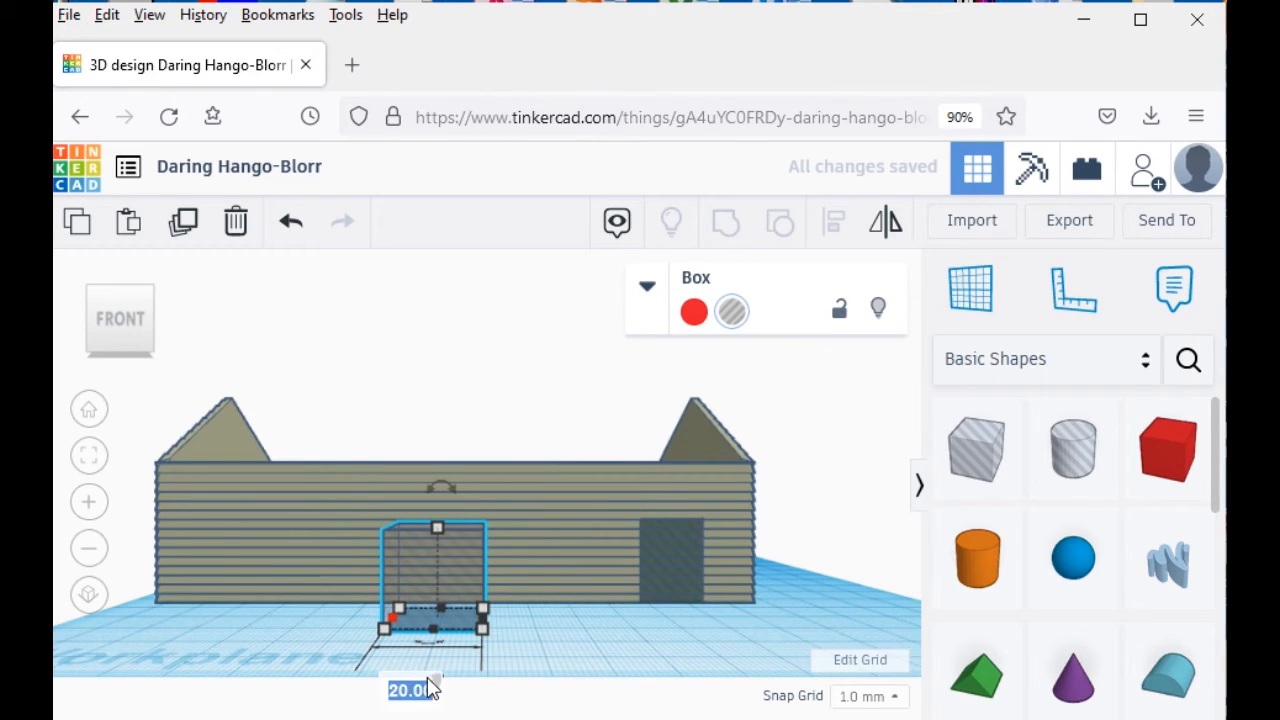
type("10")
key("Return")
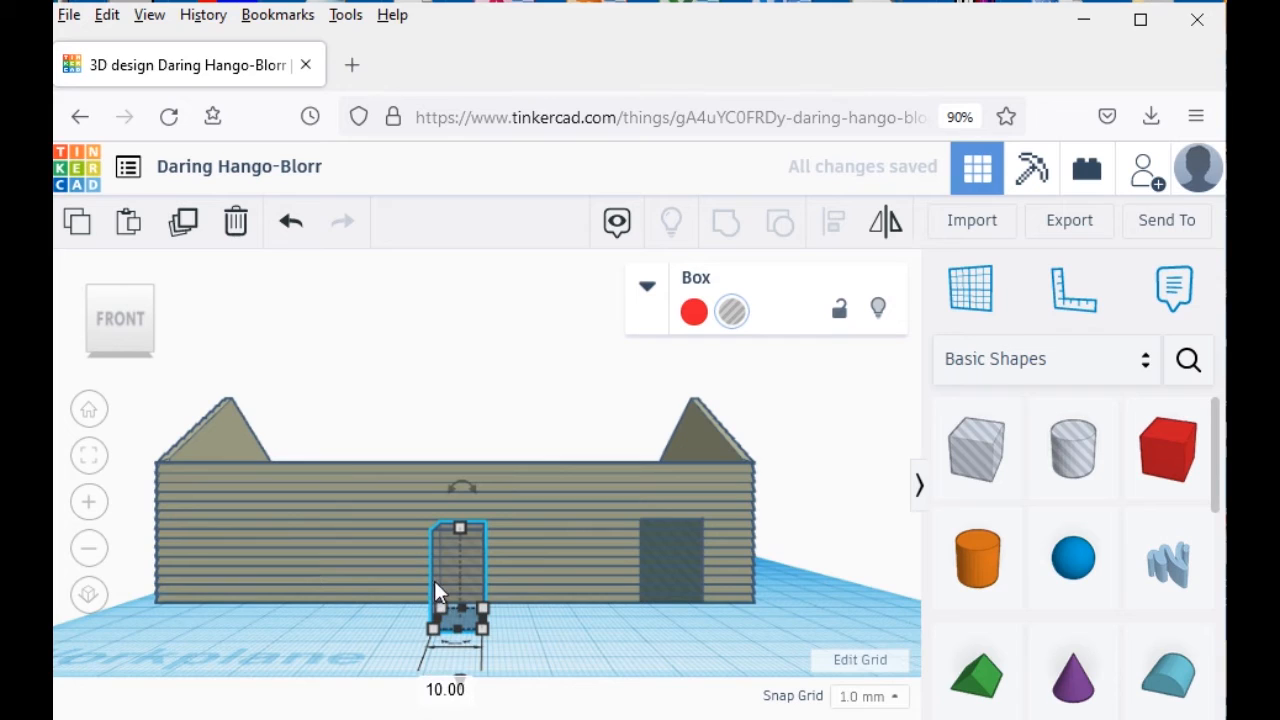
- Set the new window box hole's height to 15 mm and its depth to 5 mm
mouse_move(460, 529)
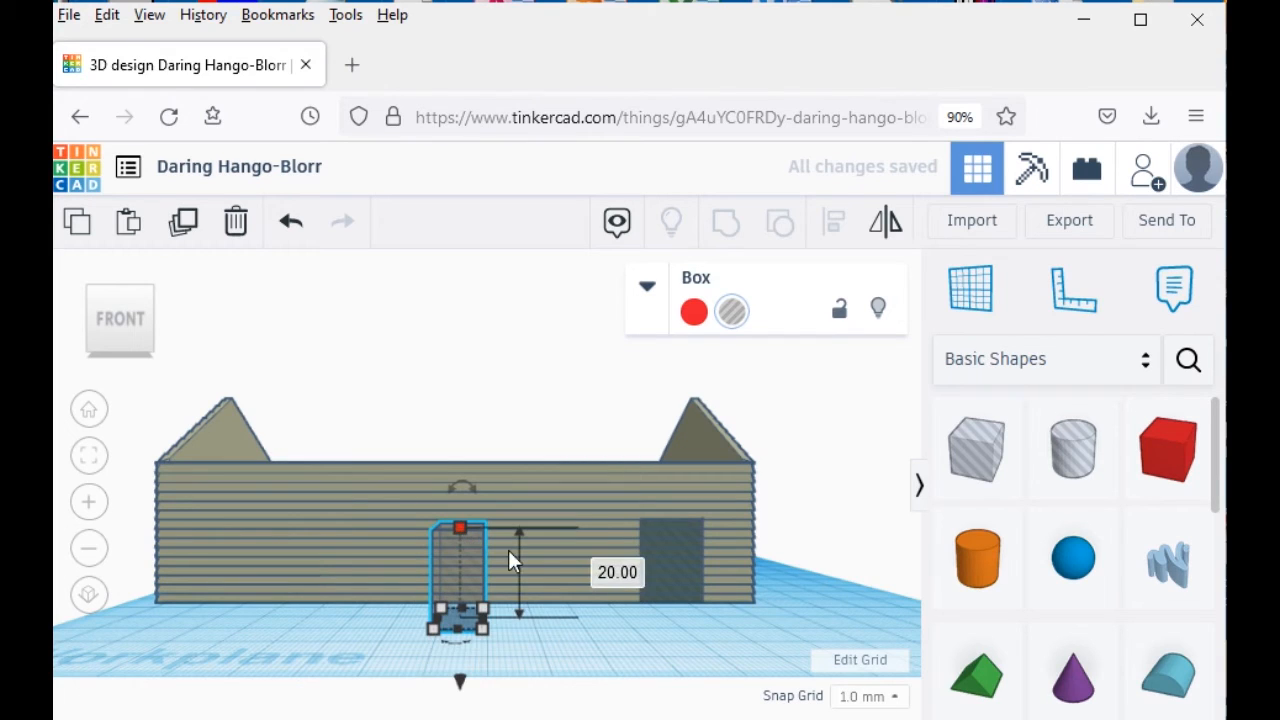
left_click(610, 573)
type("15")
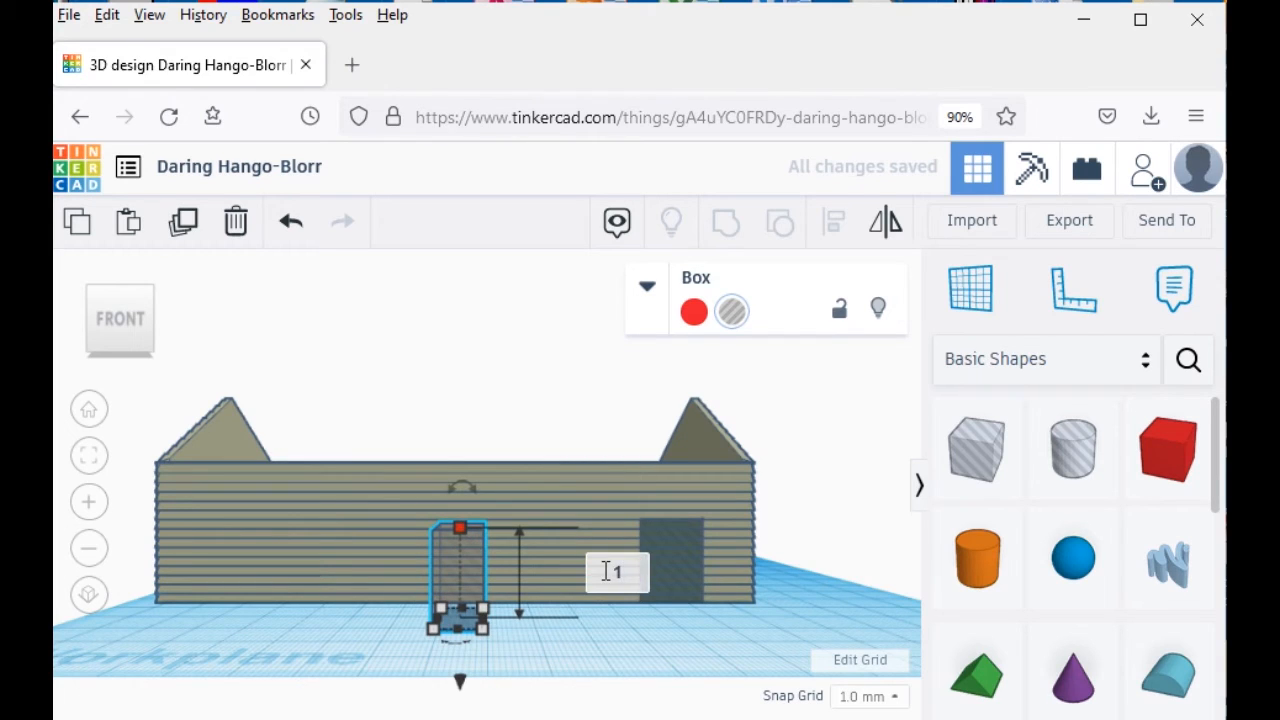
key("Return")
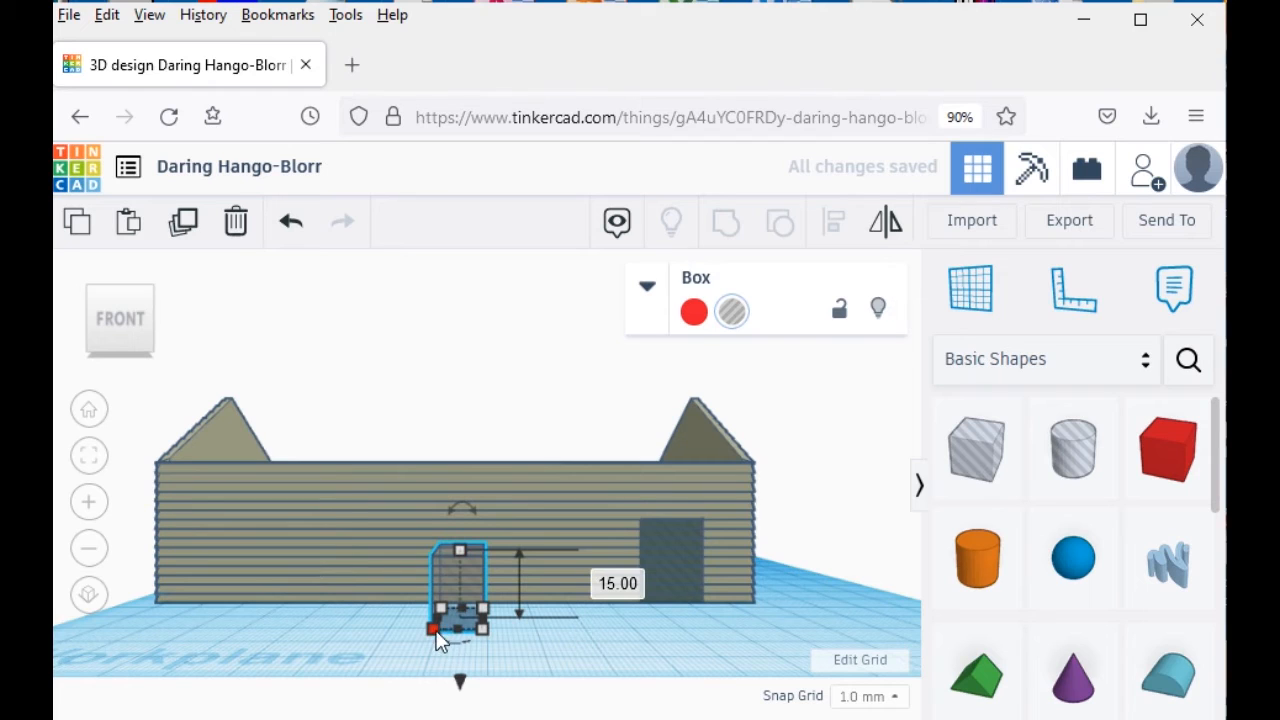
mouse_move(455, 631)
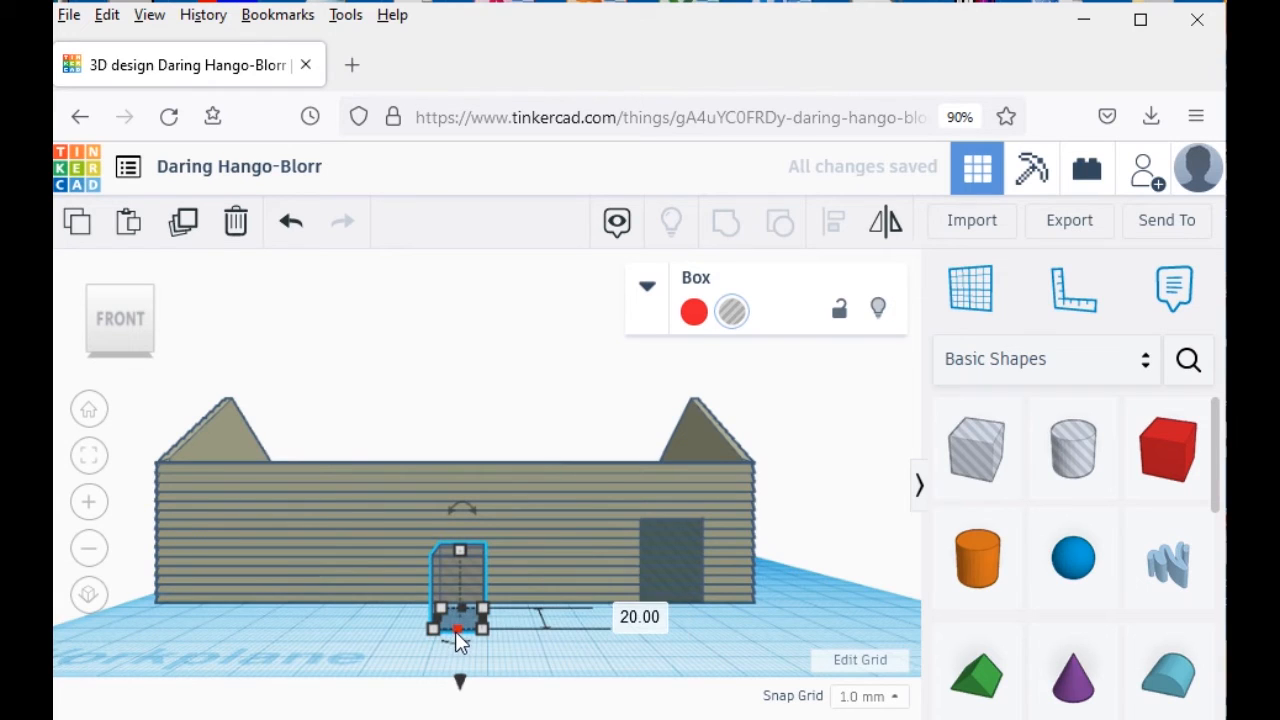
left_click(629, 619)
type("5")
key("Return")
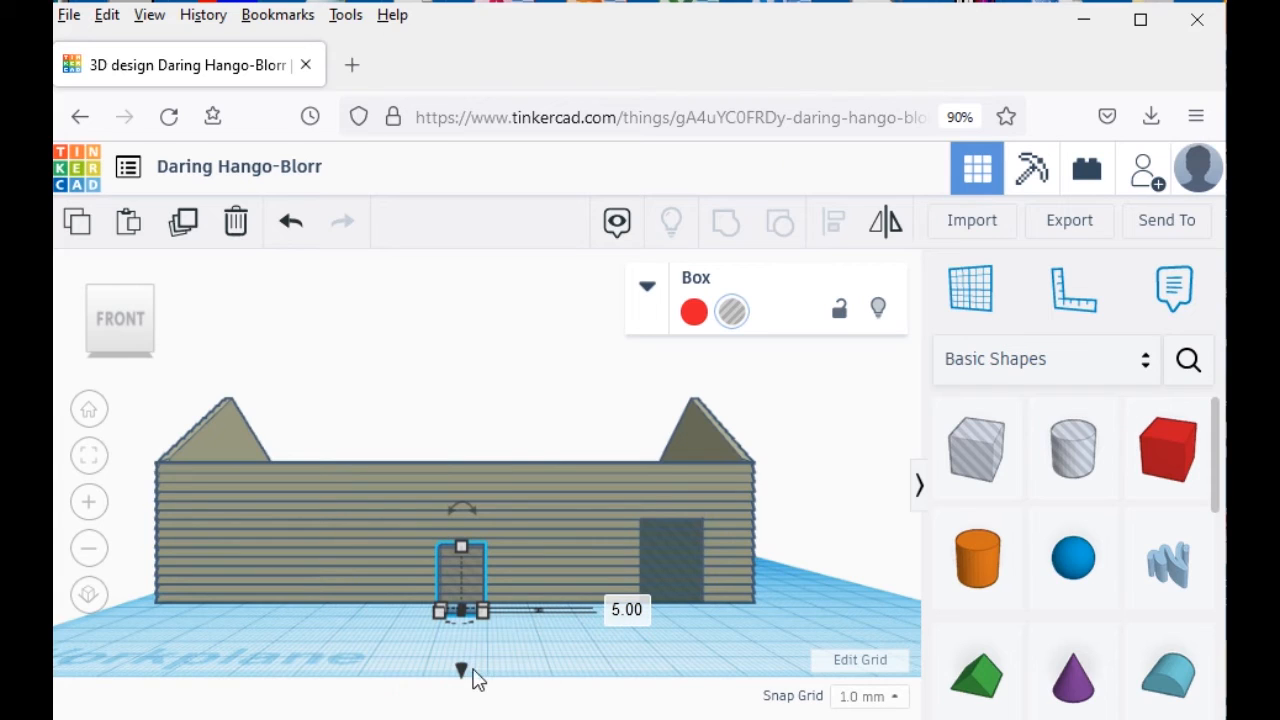
- Raise the window box hole off the workplane, duplicate it, and slide the copy about 28 mm left along the front wall
left_click_drag(461, 671, 463, 647)
left_click(468, 656)
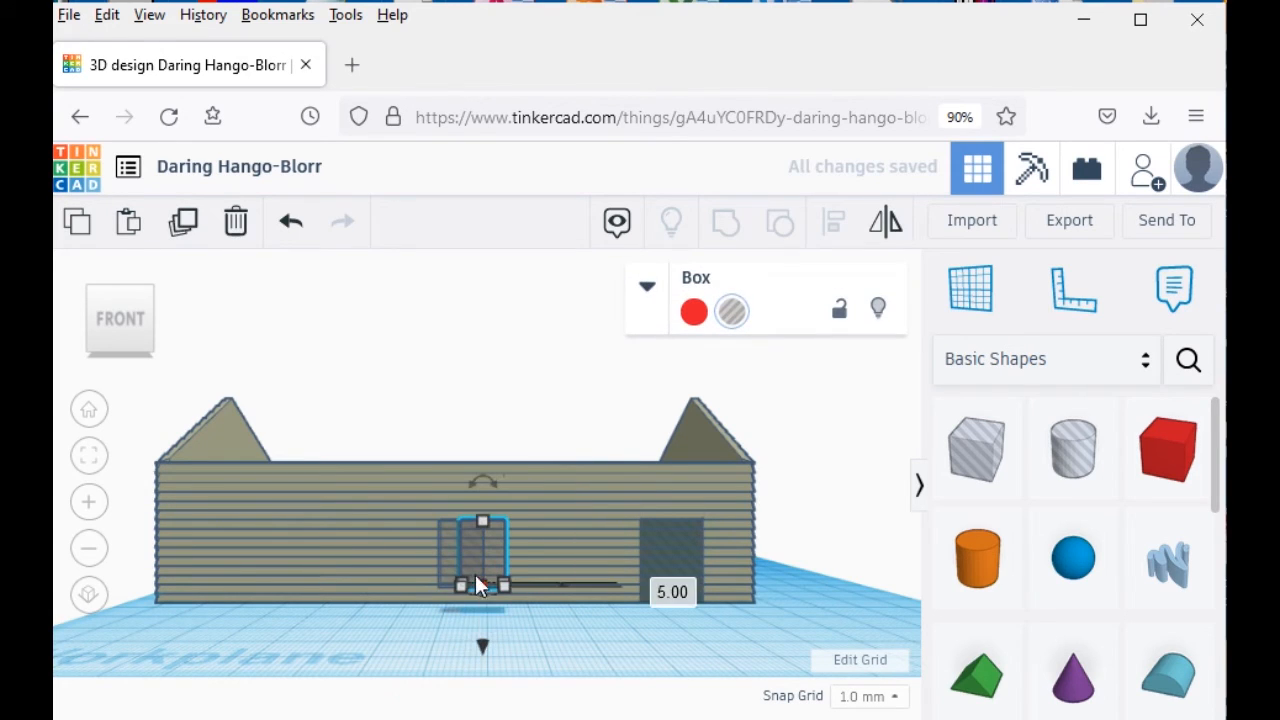
left_click_drag(480, 580, 358, 590)
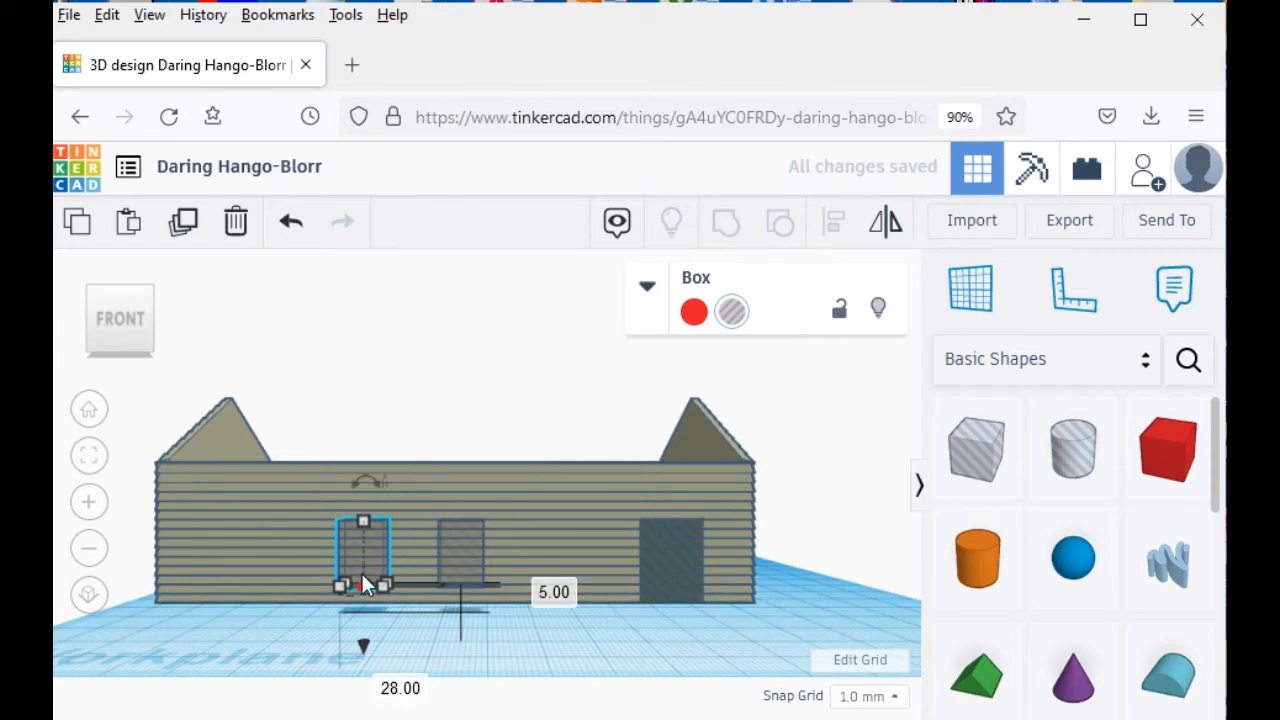
left_click(362, 561)
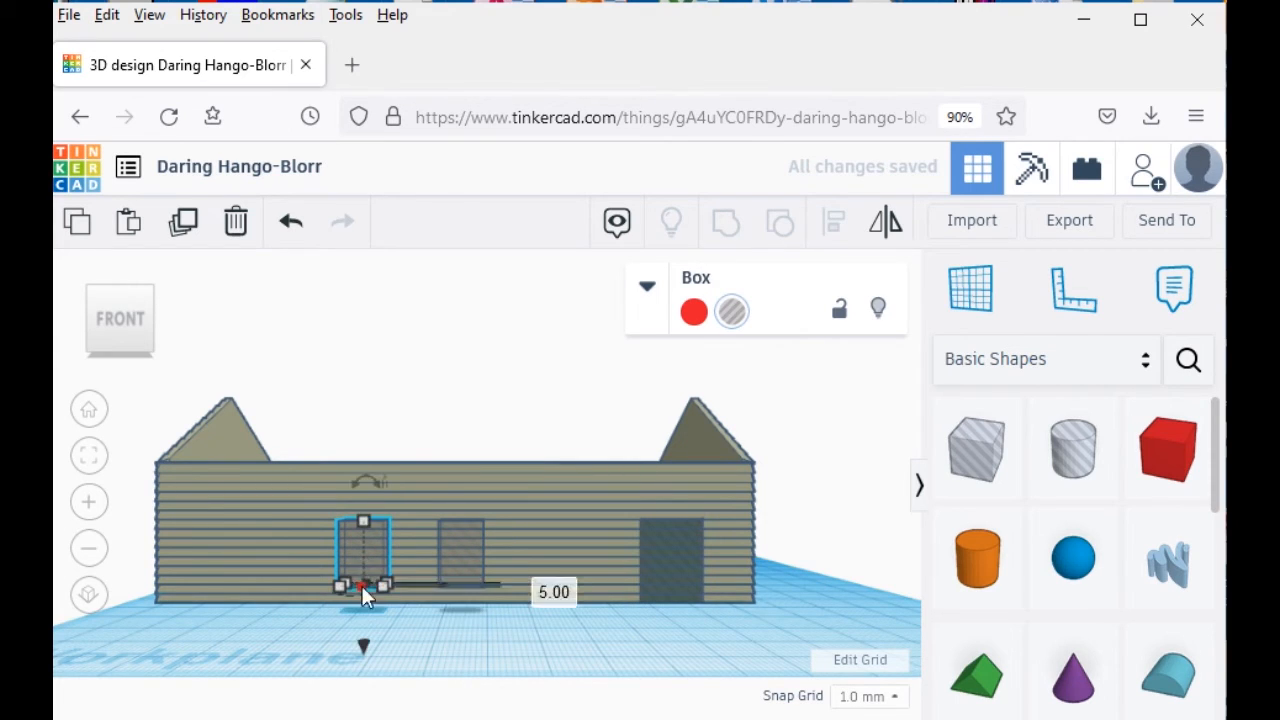
- Align the two window box holes at their top edges and group them with the building to cut the window openings
left_click_drag(364, 642, 363, 656)
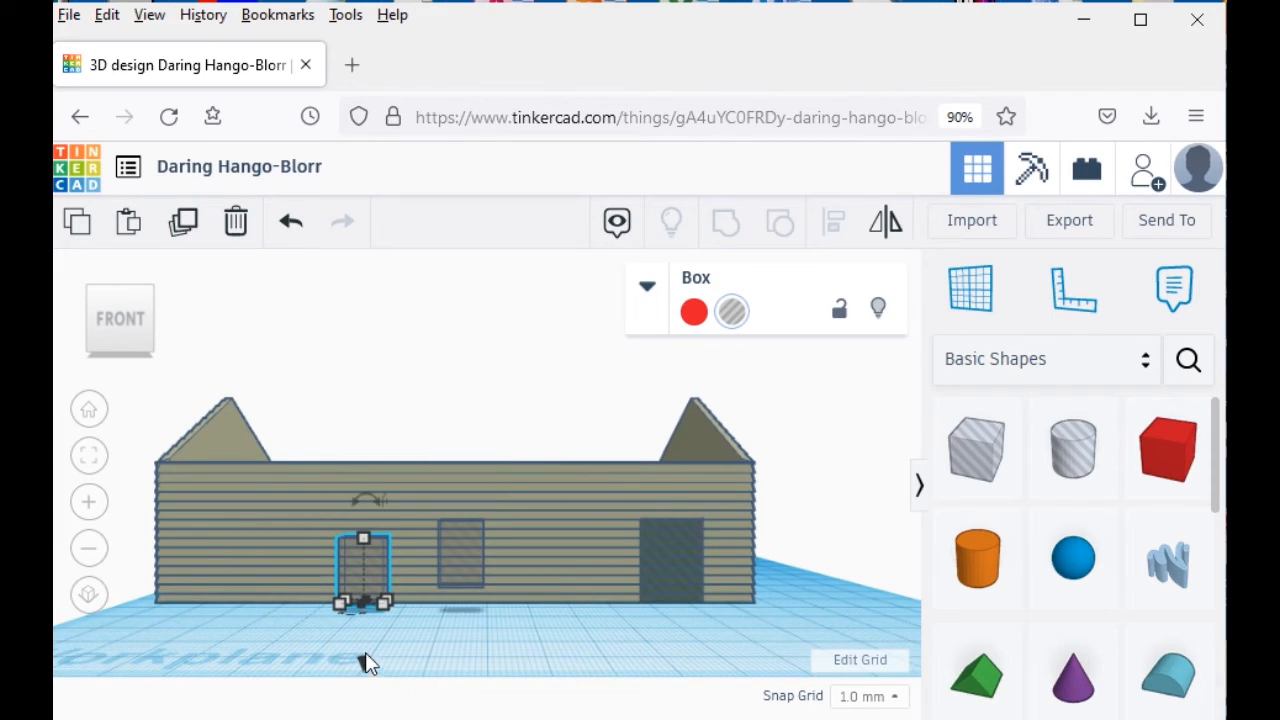
left_click(461, 569, "shift")
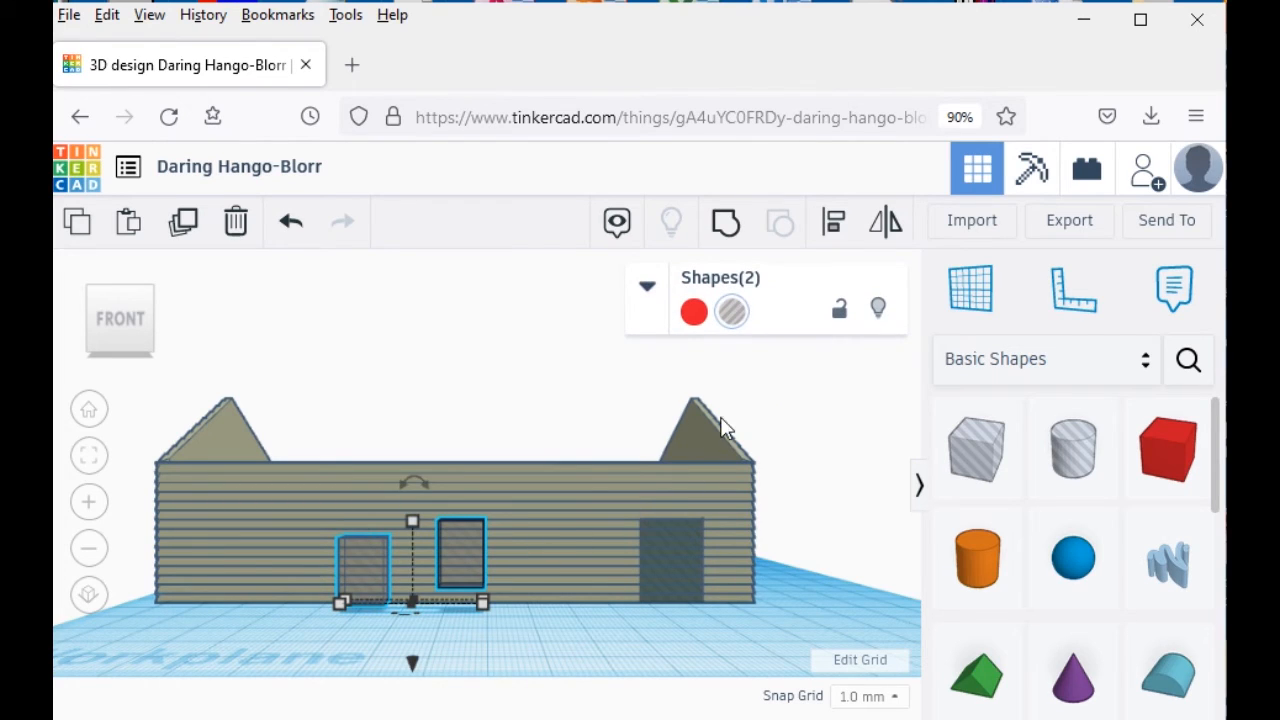
left_click(836, 226)
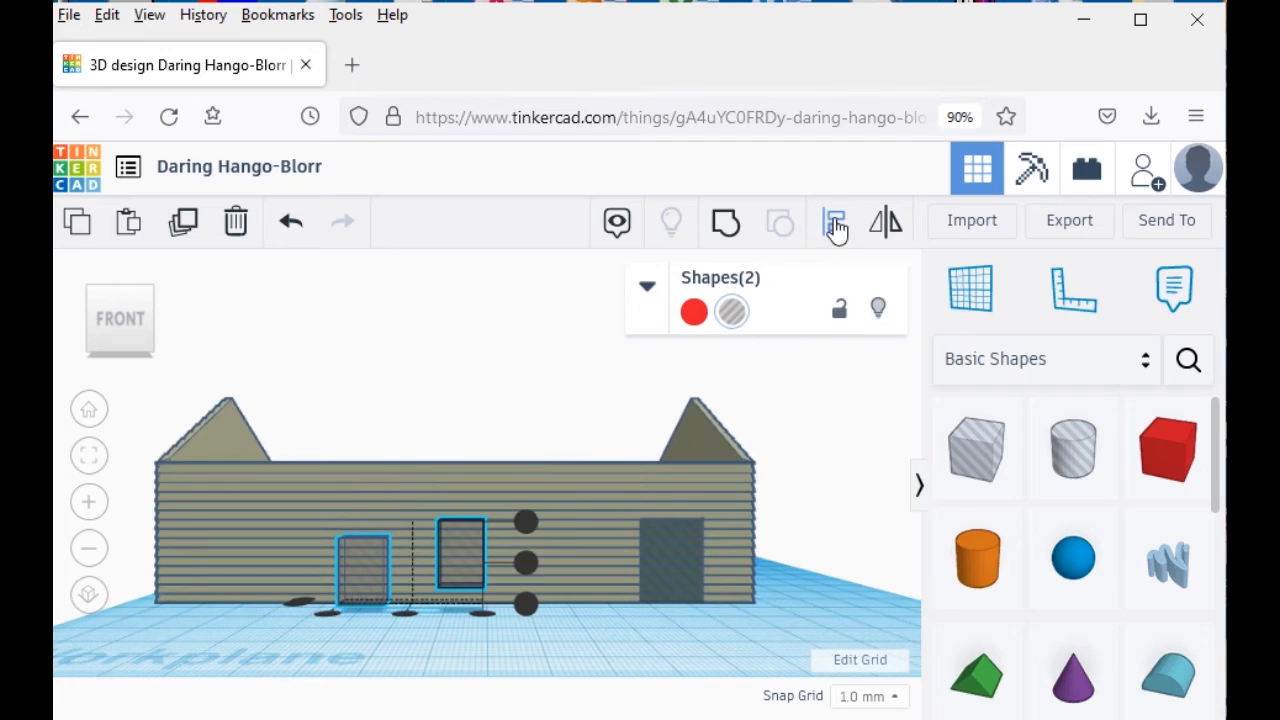
left_click(528, 521)
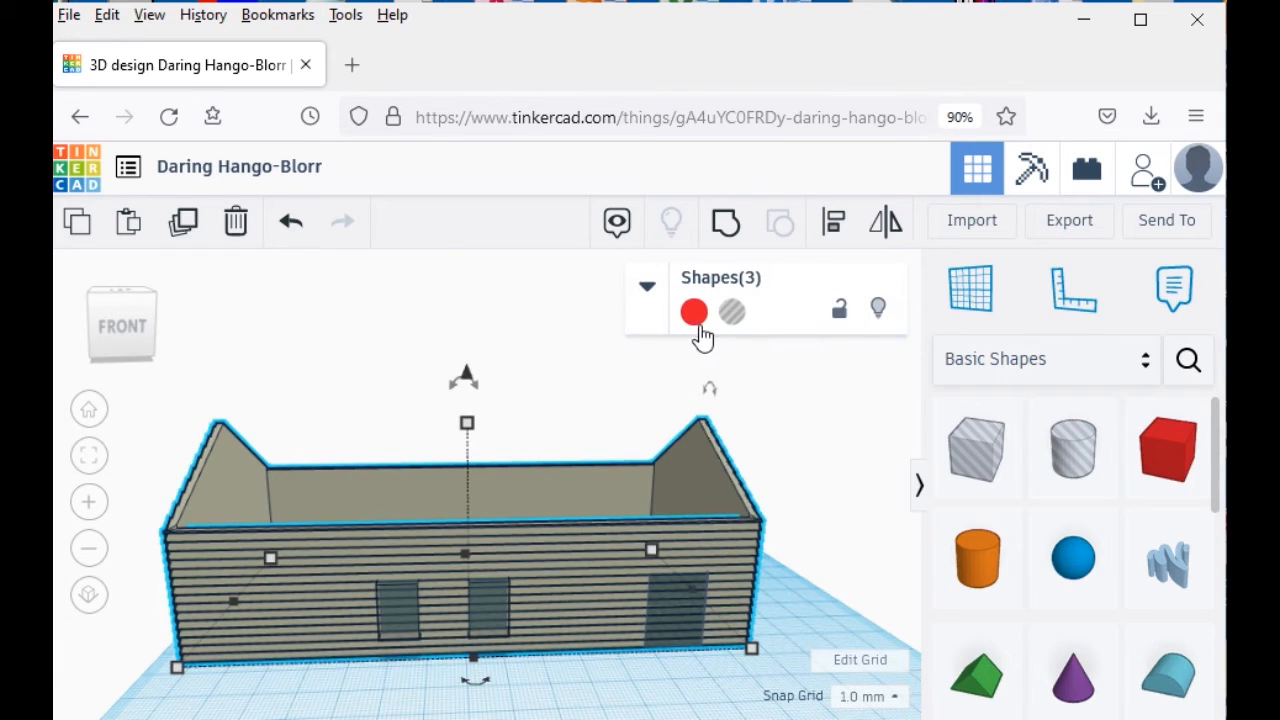
left_click(725, 229)
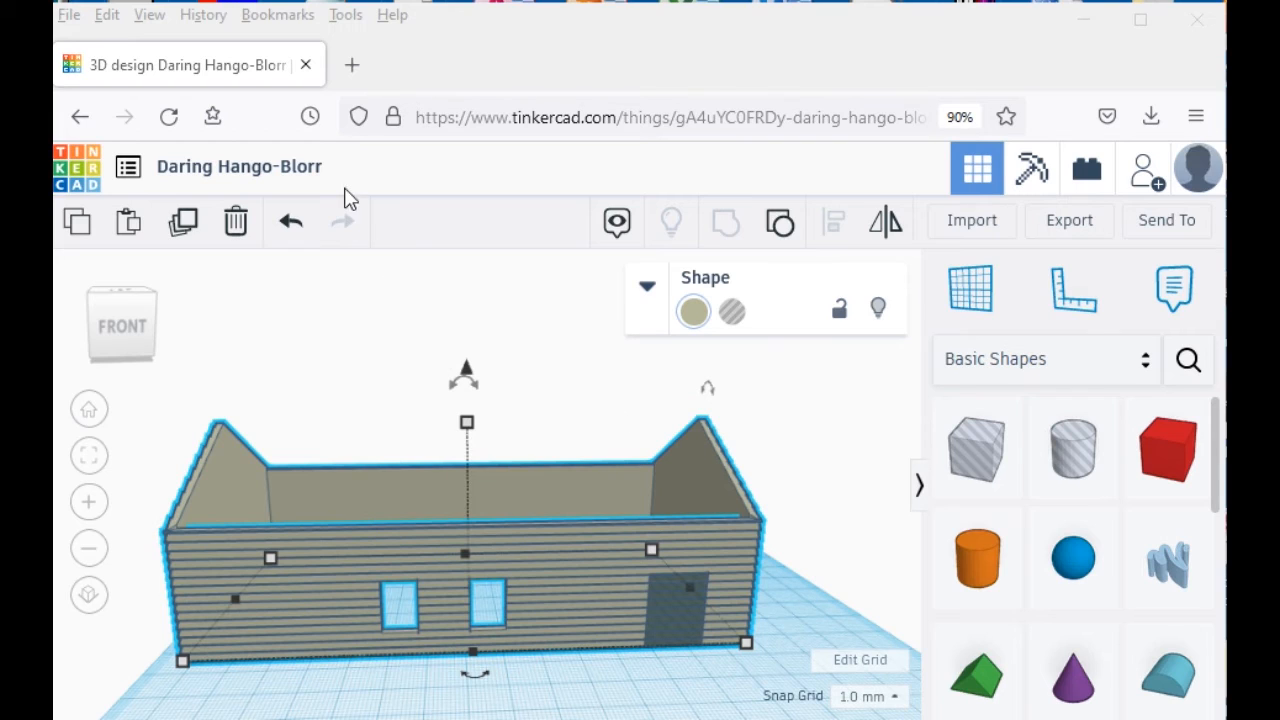
- Rename the design as Freight House Walls and set its export to include everything in the design
left_click(314, 166)
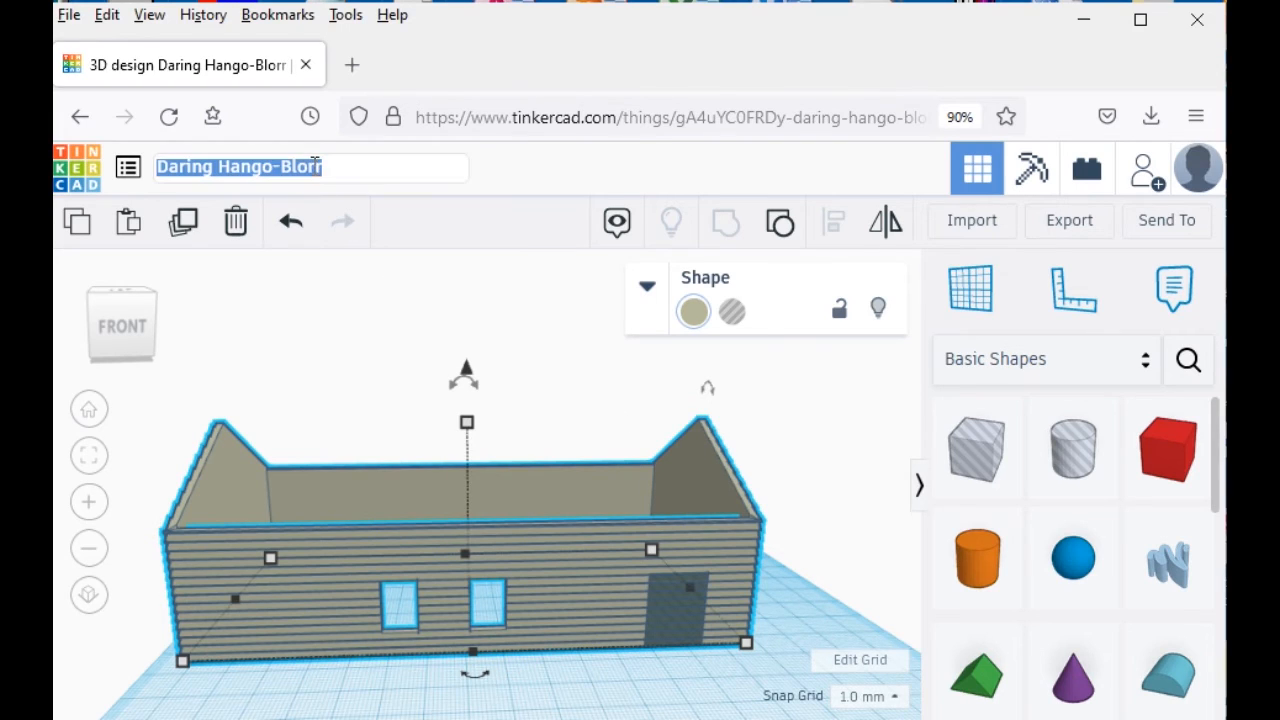
type("Frei")
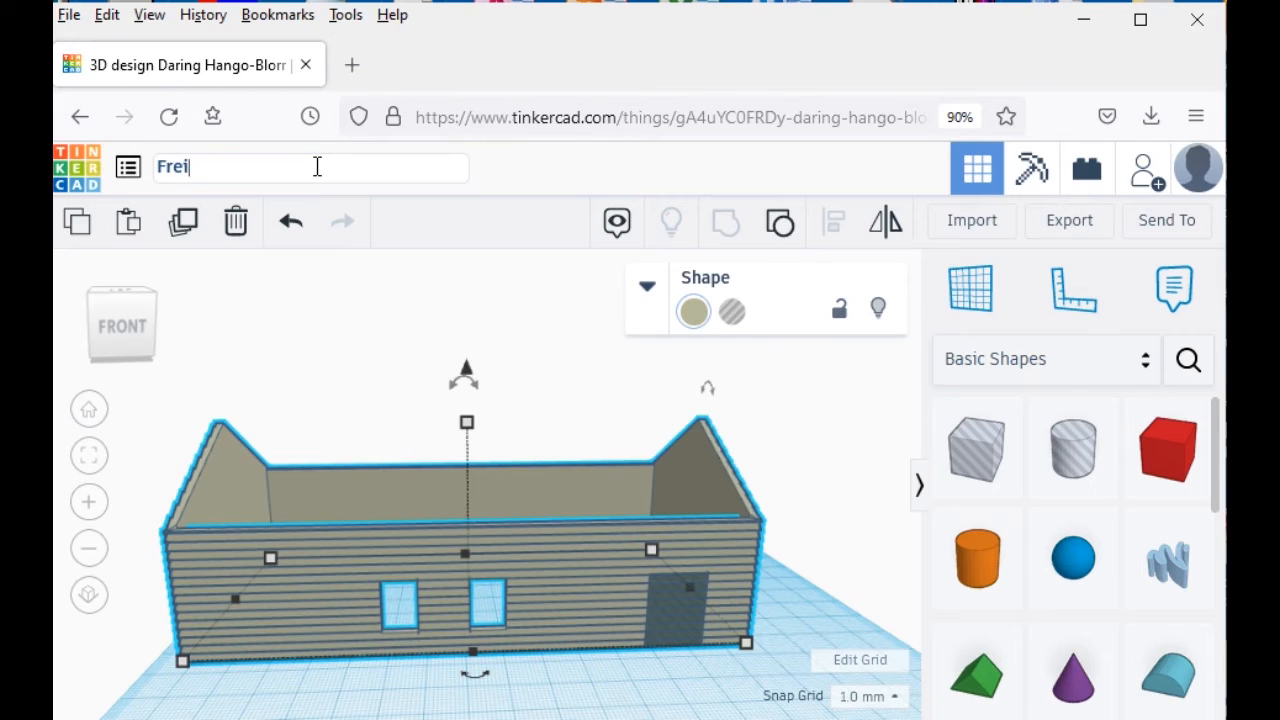
type("ght House Walls")
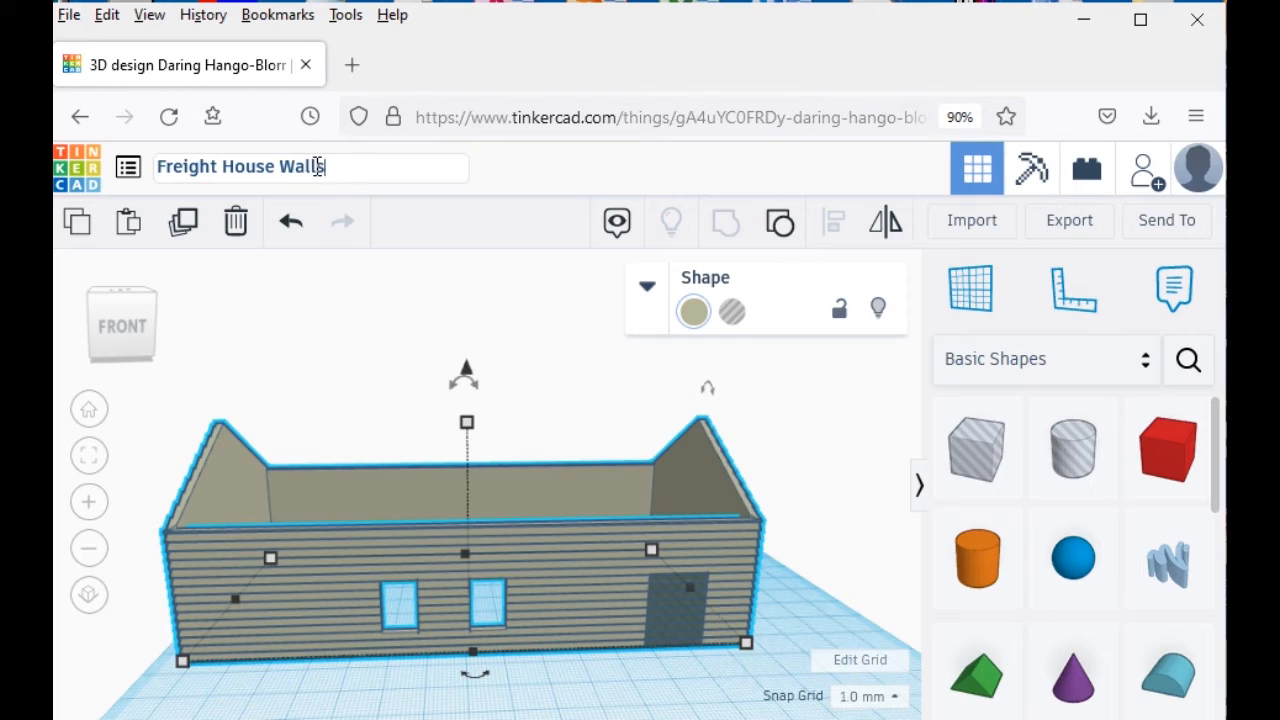
key("Return")
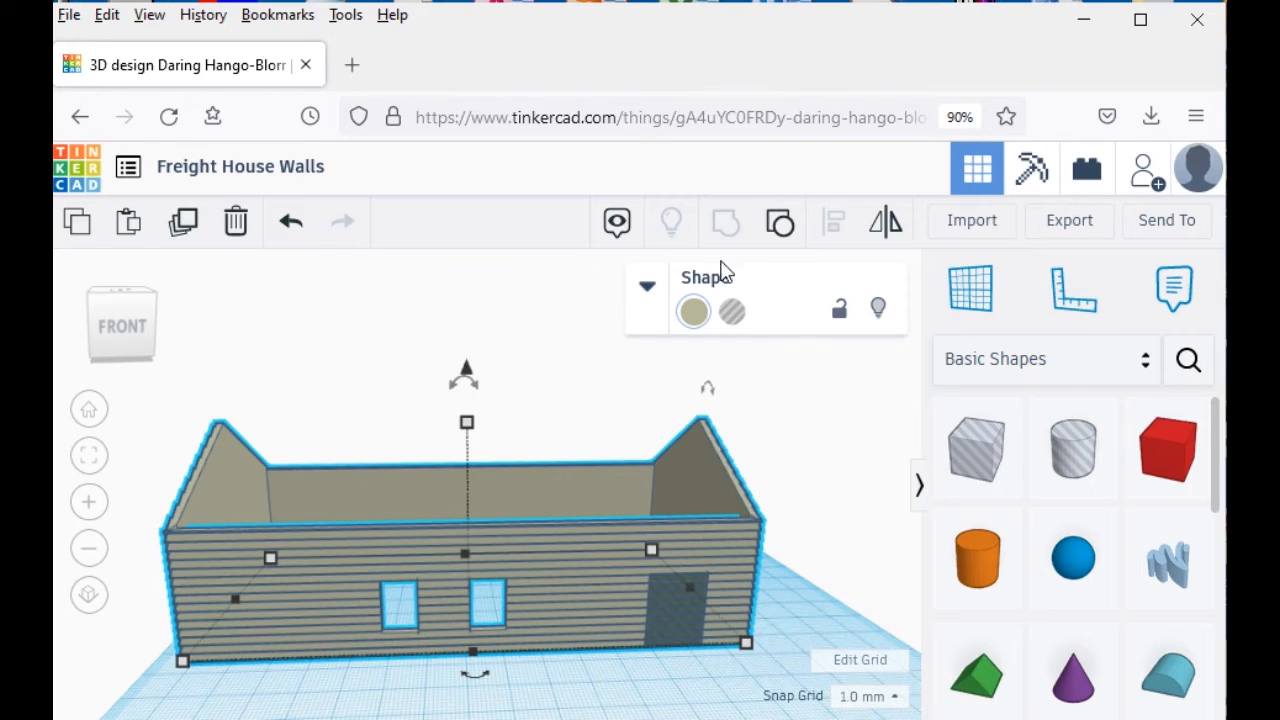
left_click(1057, 226)
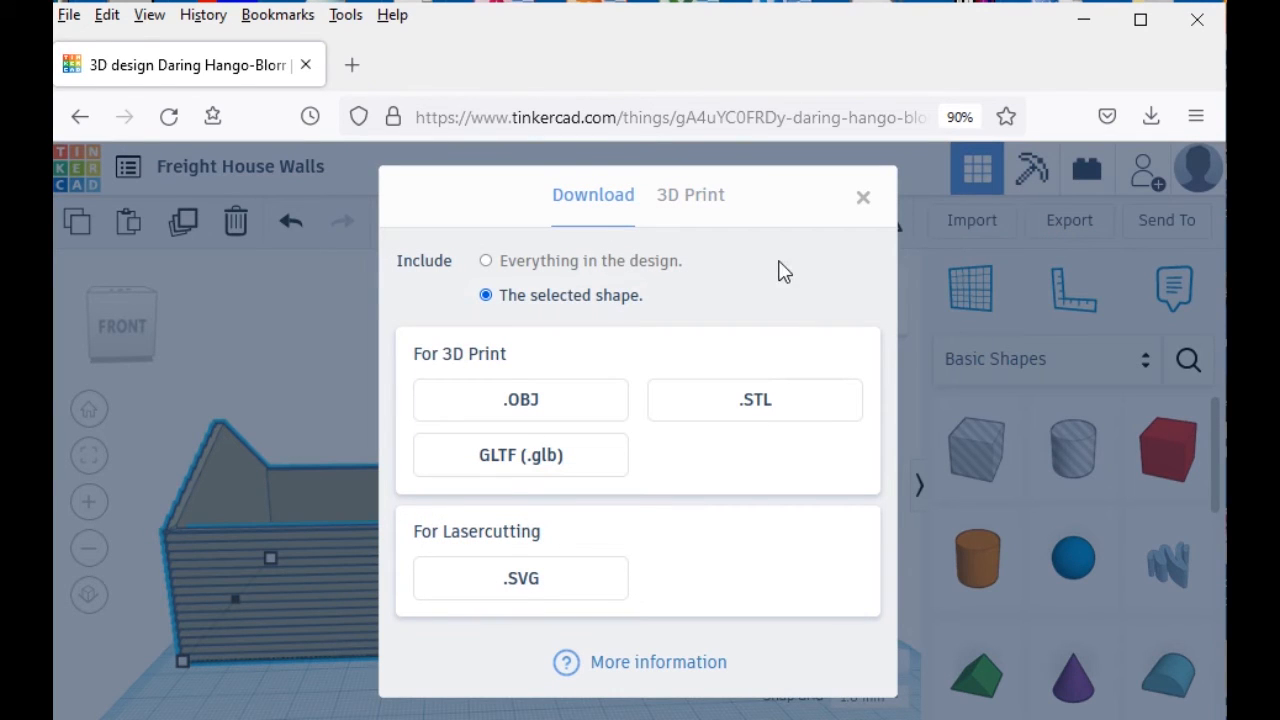
left_click(609, 263)
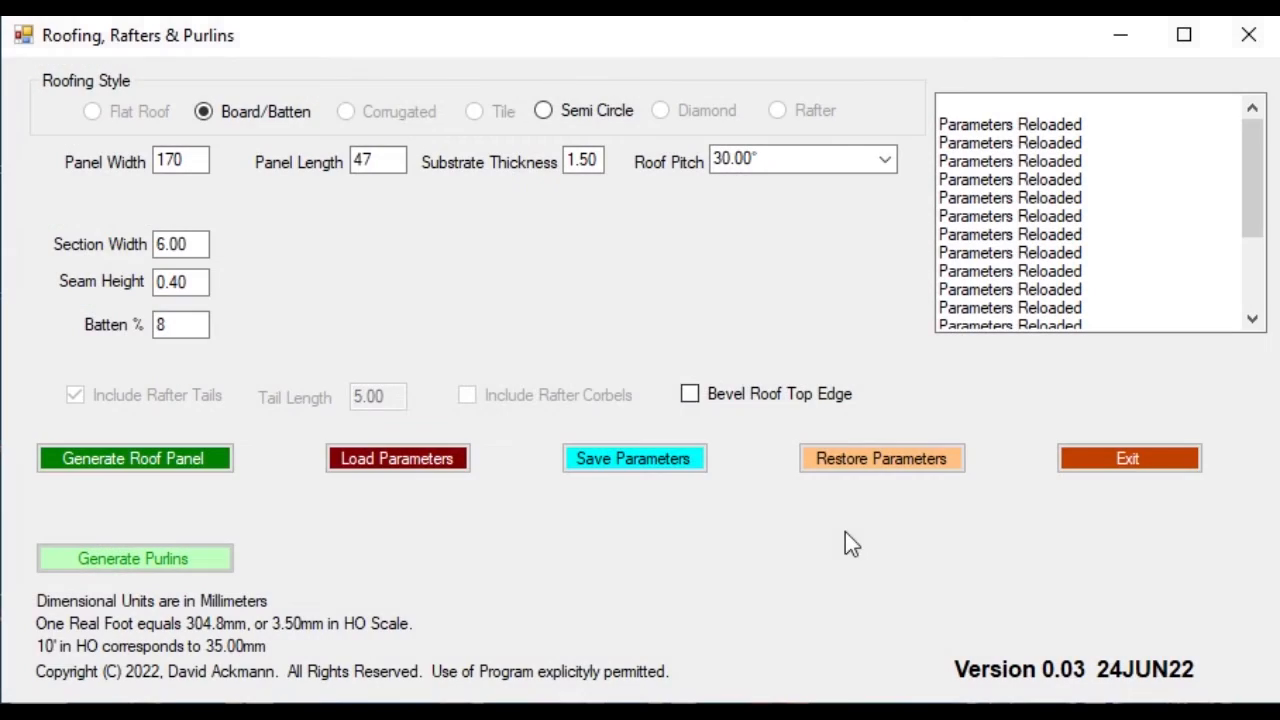
- Choose the Semi Circle roofing style and generate the roof panel without a bevel, saving it as Roofing unbeveled.SCAD
left_click(543, 110)
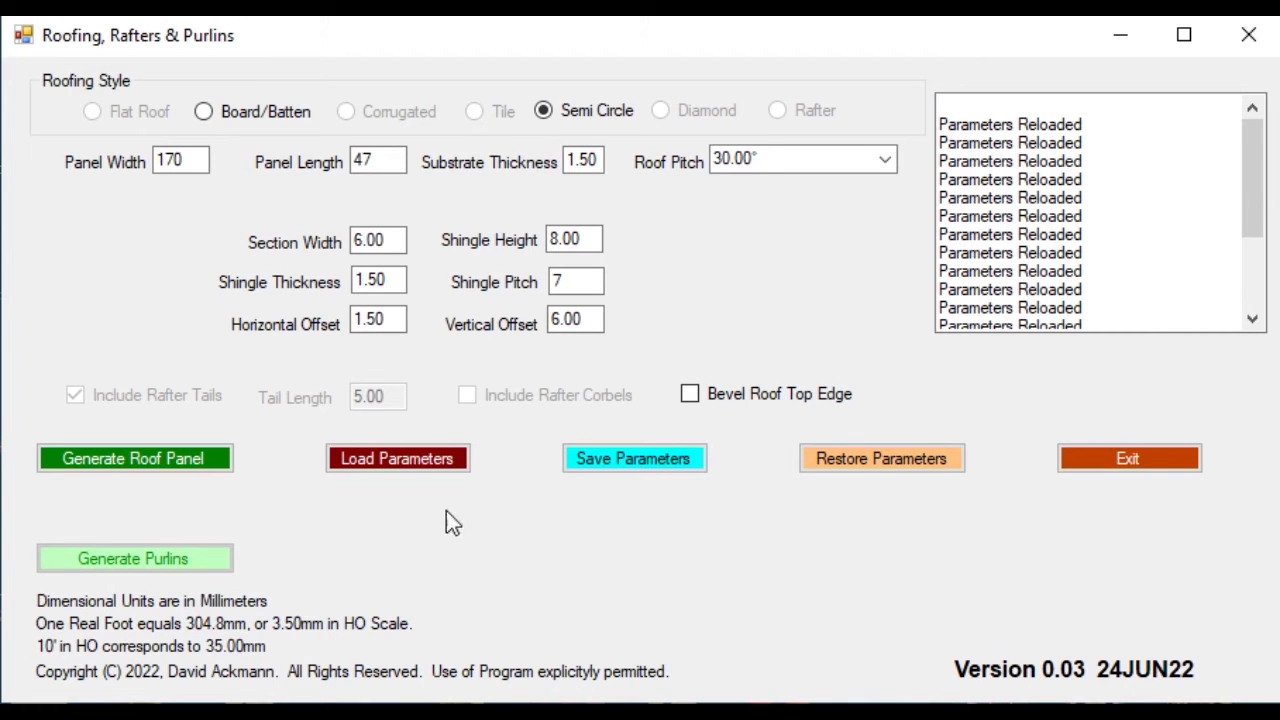
left_click(205, 460)
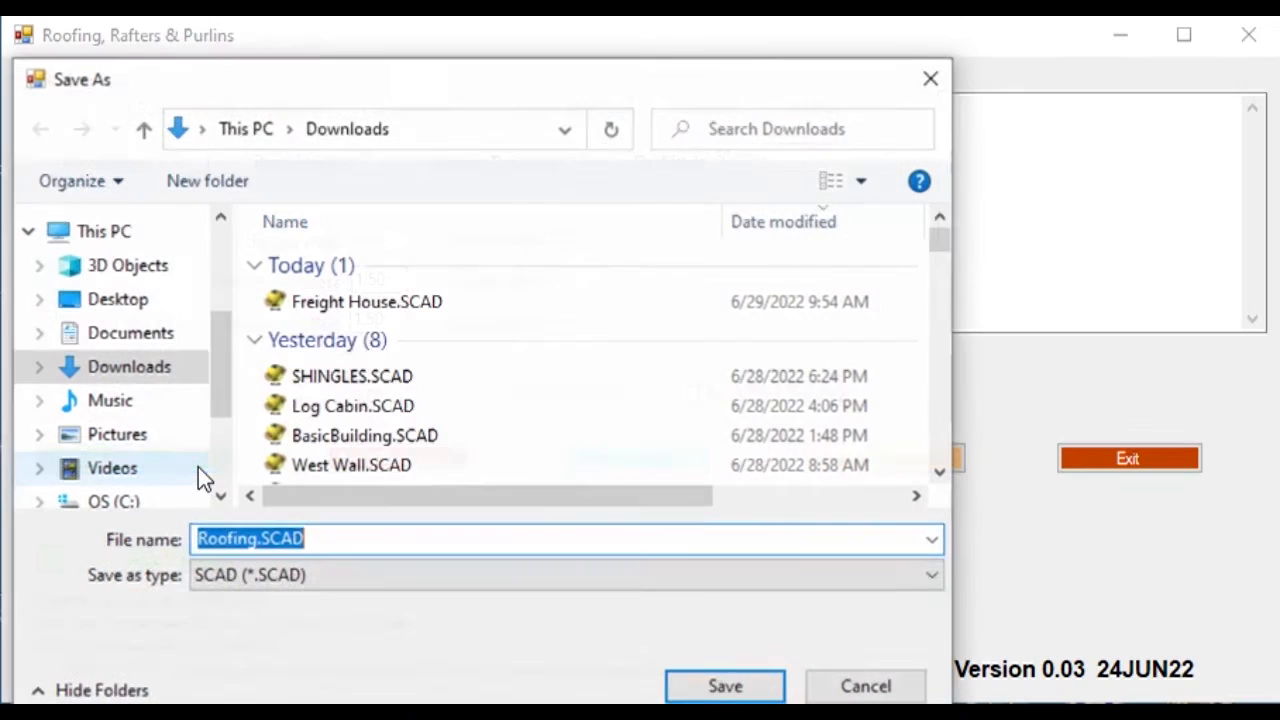
left_click(260, 539)
key("BackSpace")
type("unb")
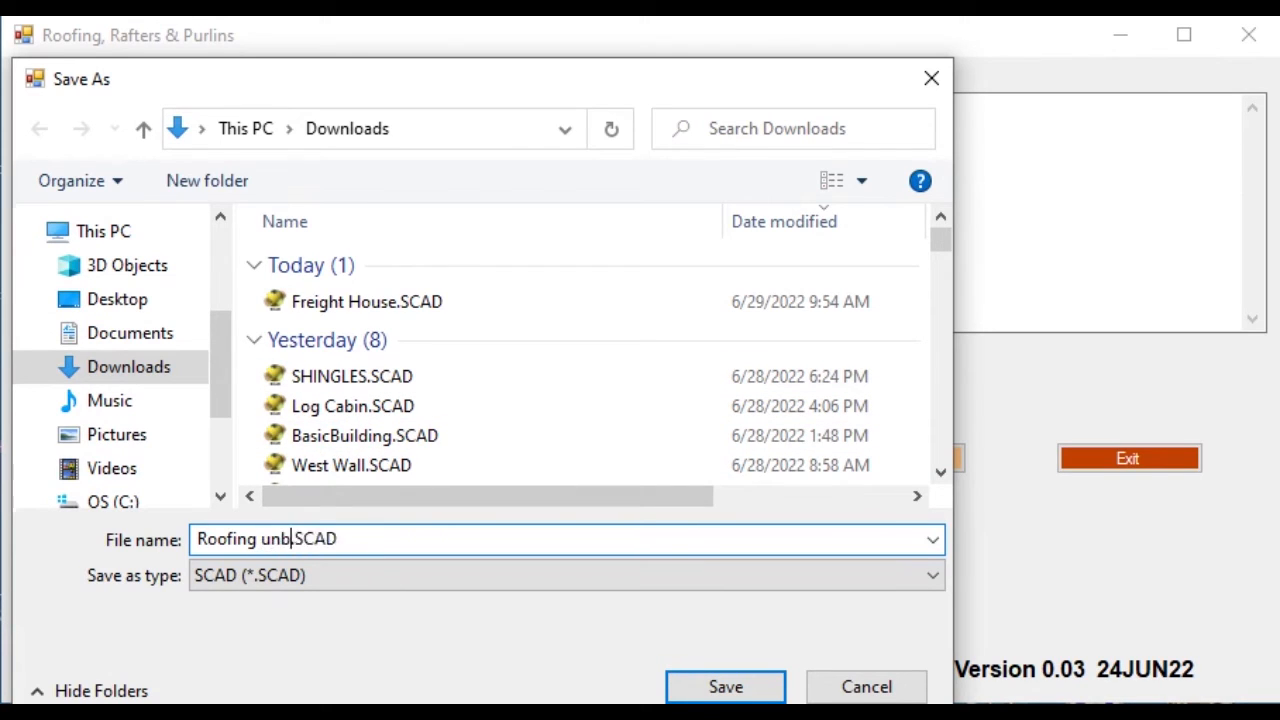
type("eveled.")
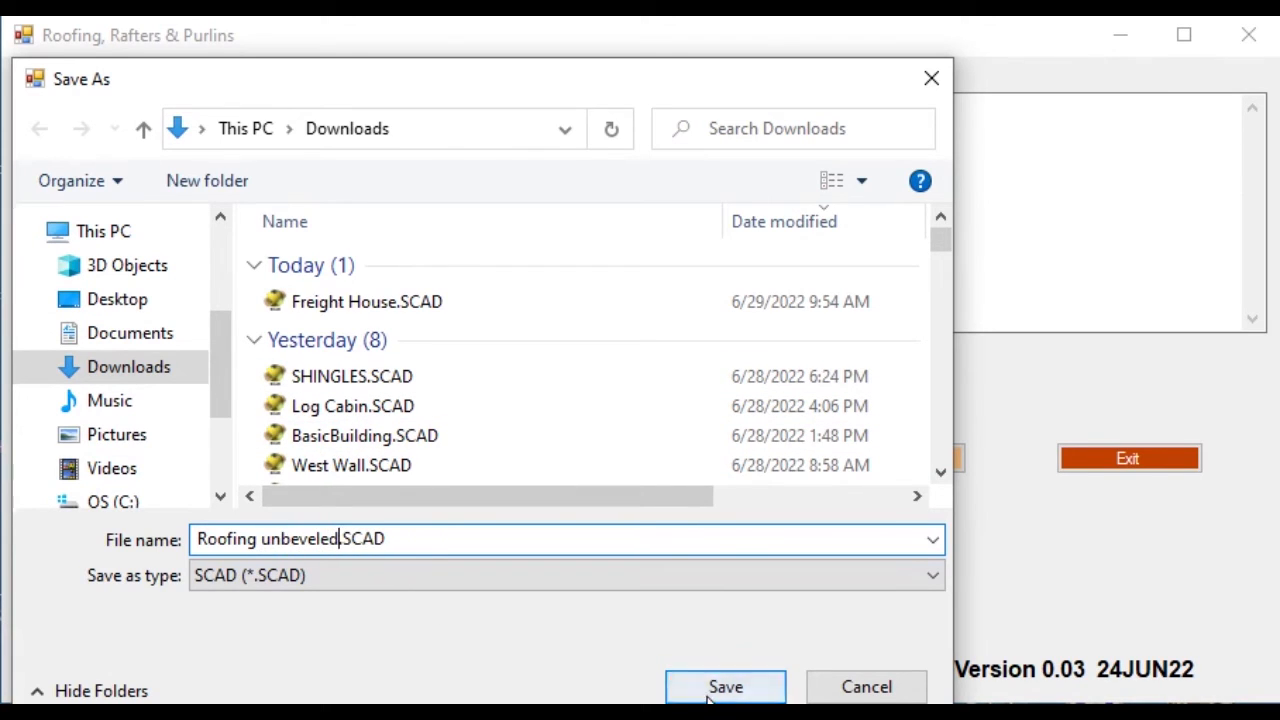
left_click(722, 688)
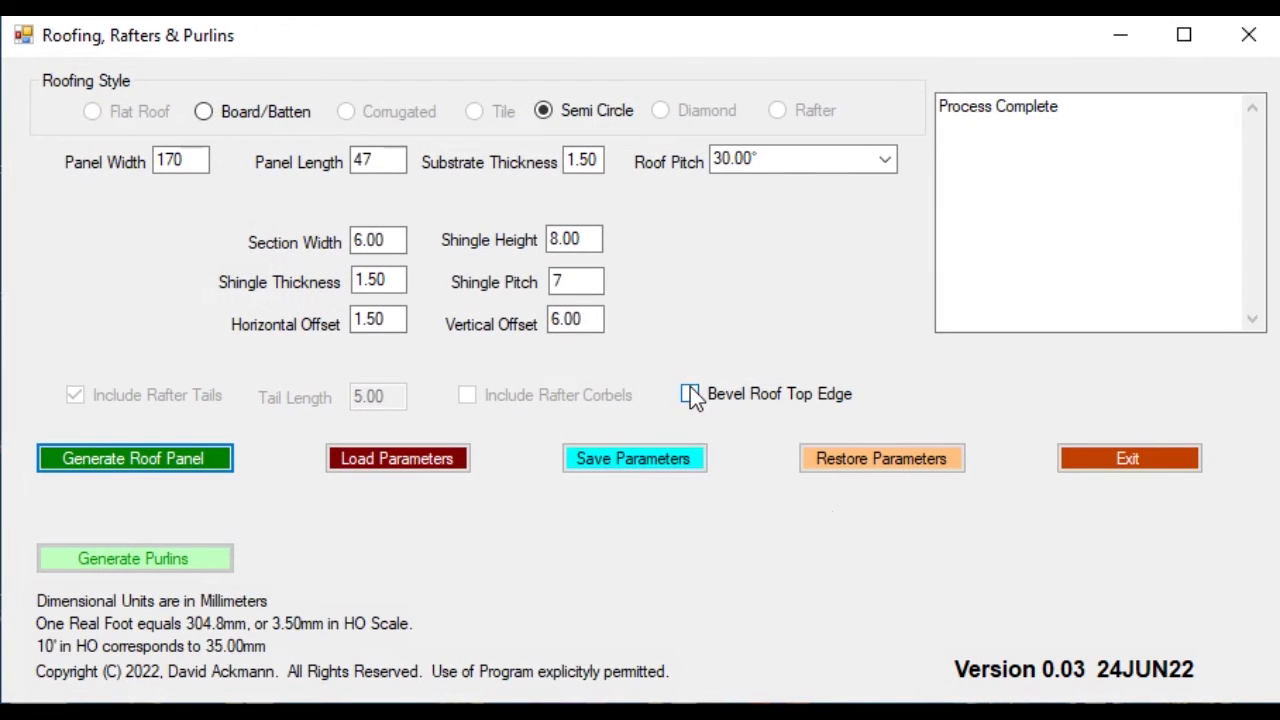
- Enable the beveled roof top edge and generate the roof panel again, saving it as Roofing Beveled.SCAD
left_click(691, 394)
left_click(147, 459)
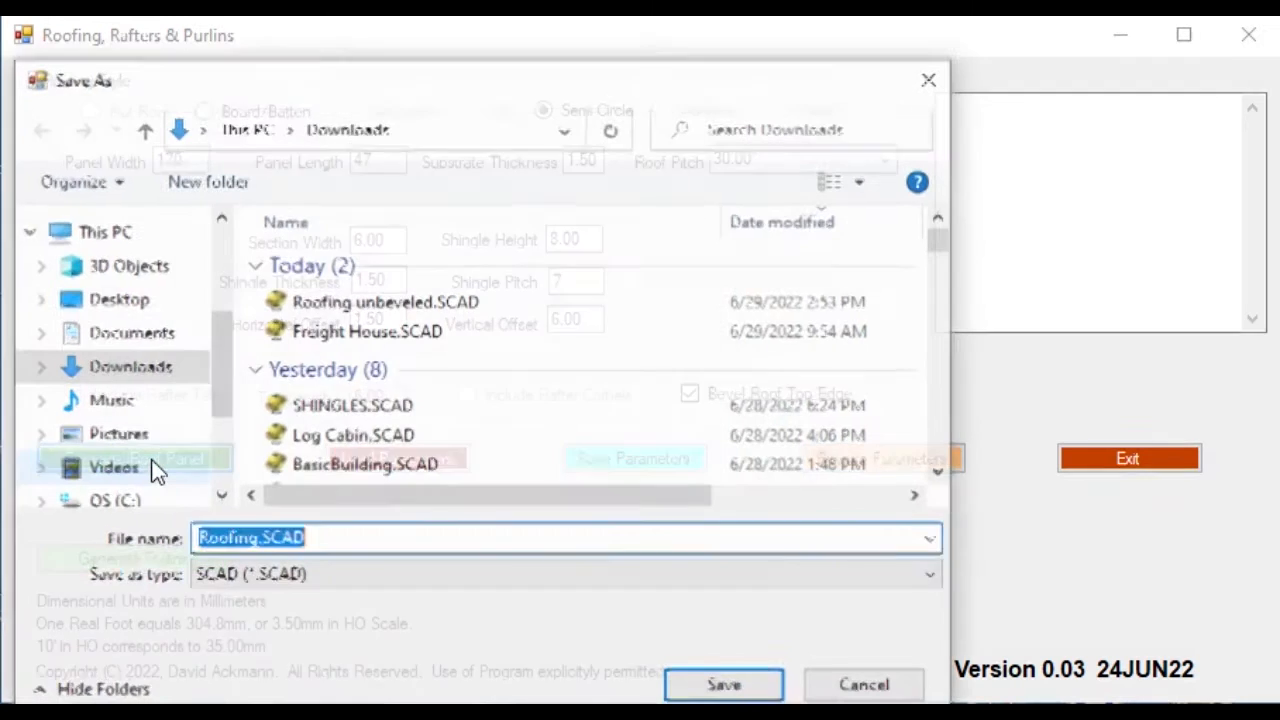
left_click(256, 540)
type("Beveled")
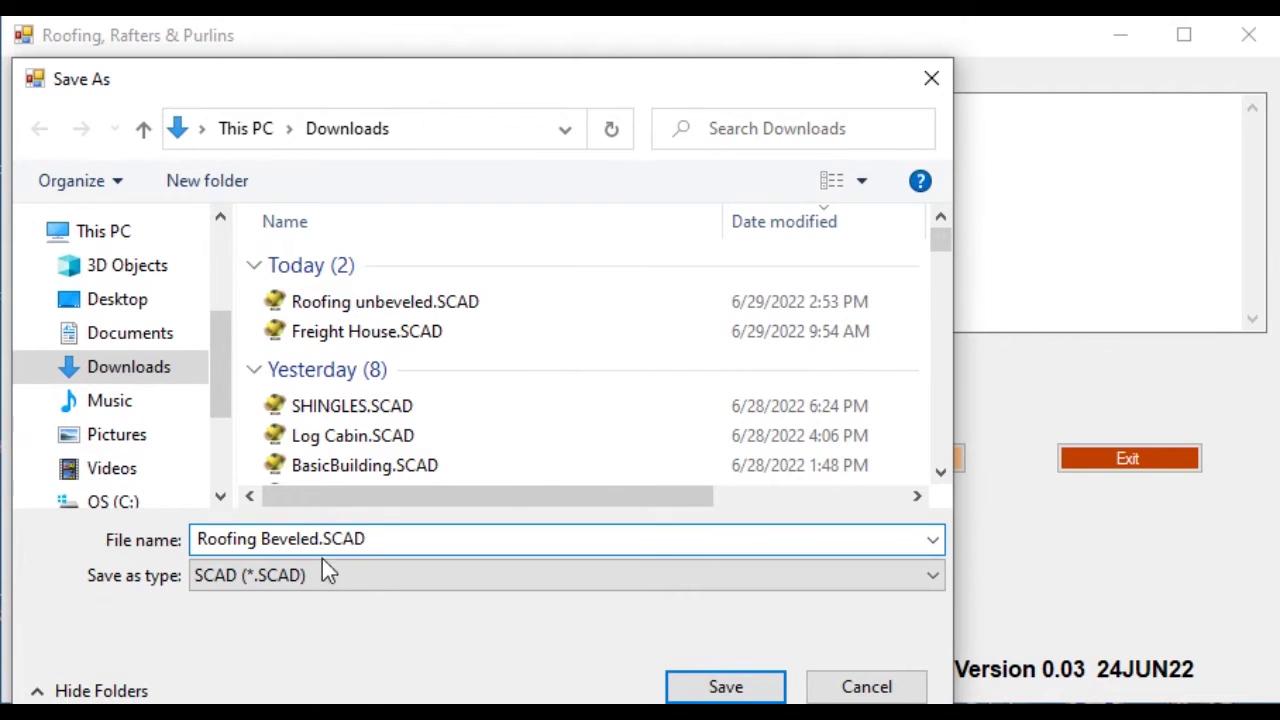
left_click(726, 694)
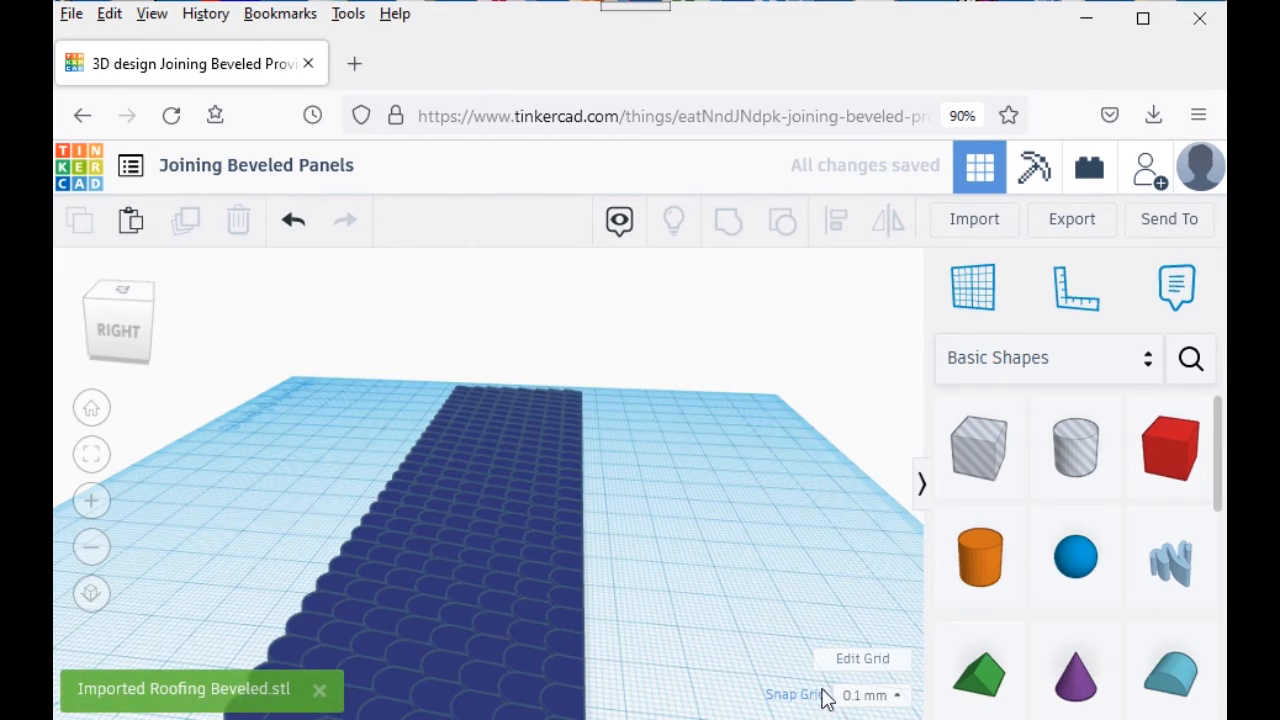
- Tilt the imported beveled roof panel by -30° about its long axis
scroll(663, 574, "down", 3)
scroll(638, 567, "down", 3)
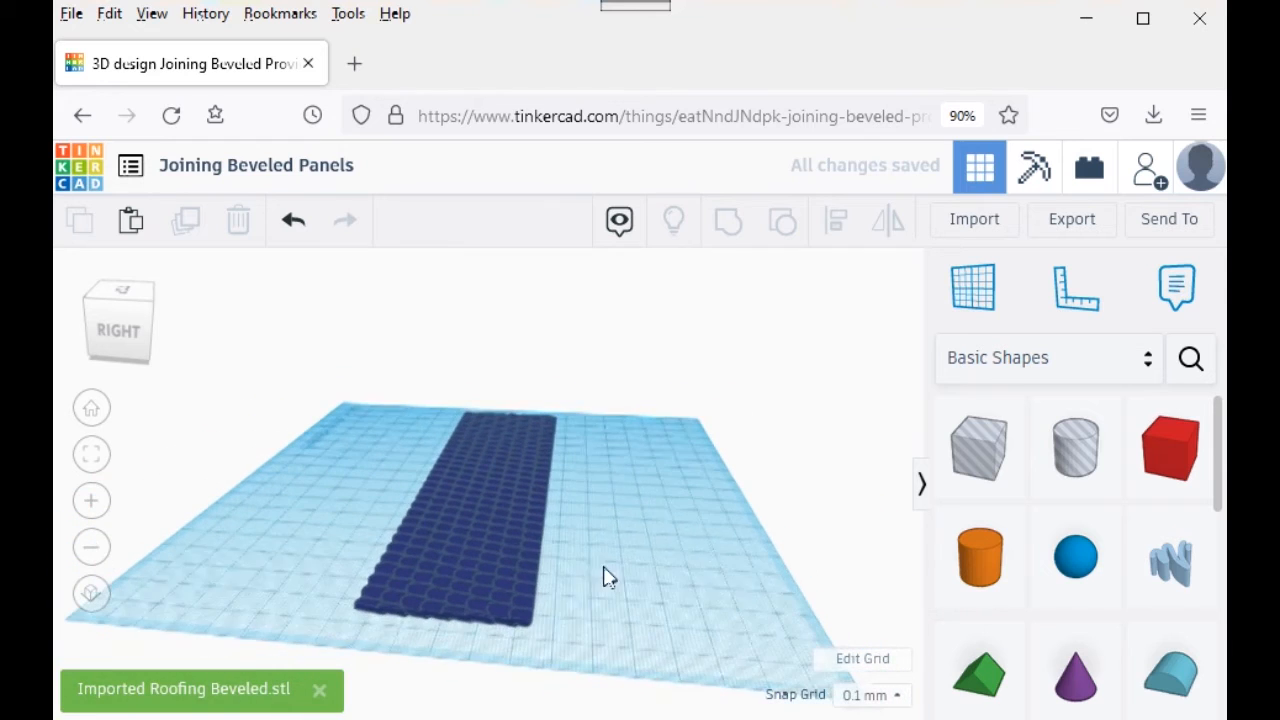
left_click(487, 600)
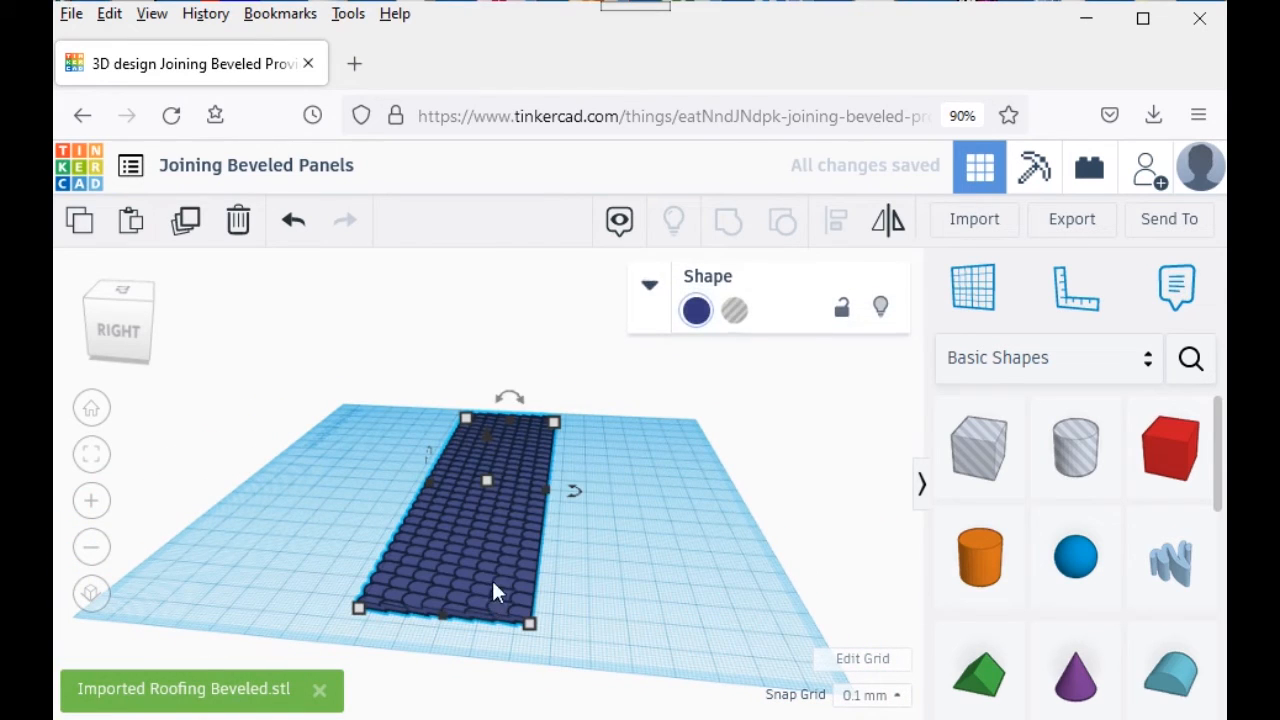
mouse_move(517, 406)
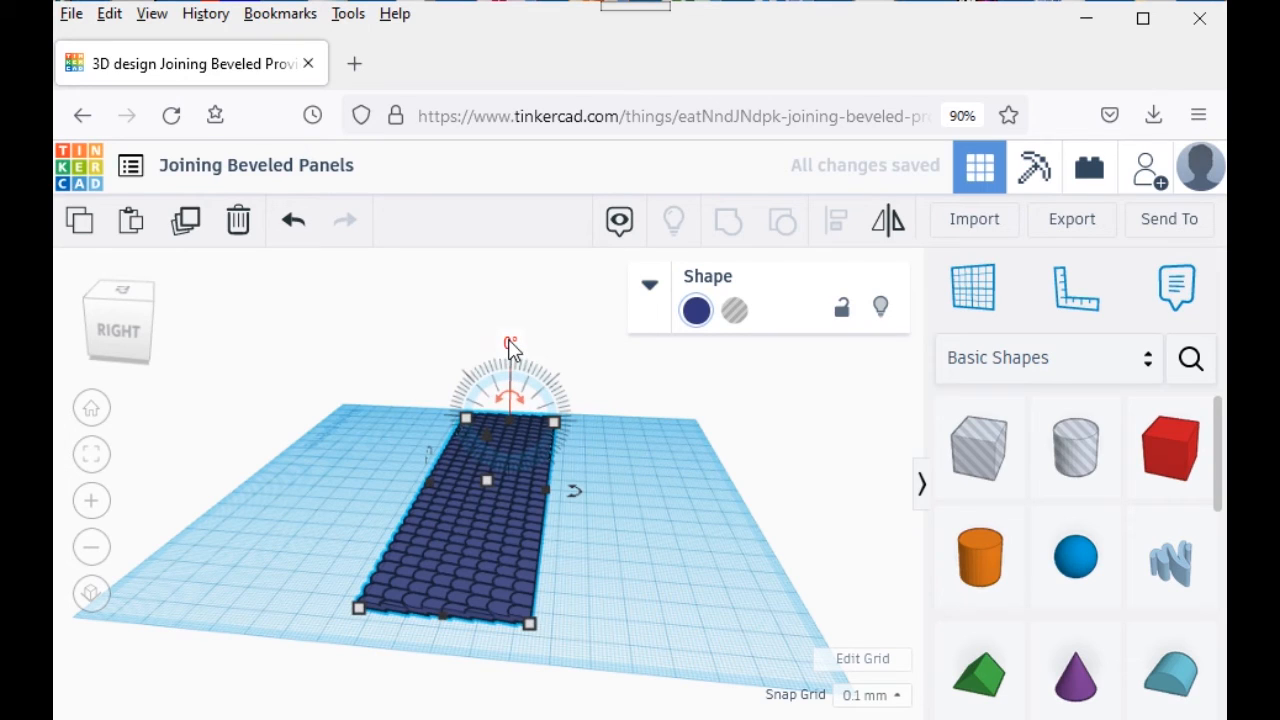
left_click(510, 345)
type("-30")
key("Return")
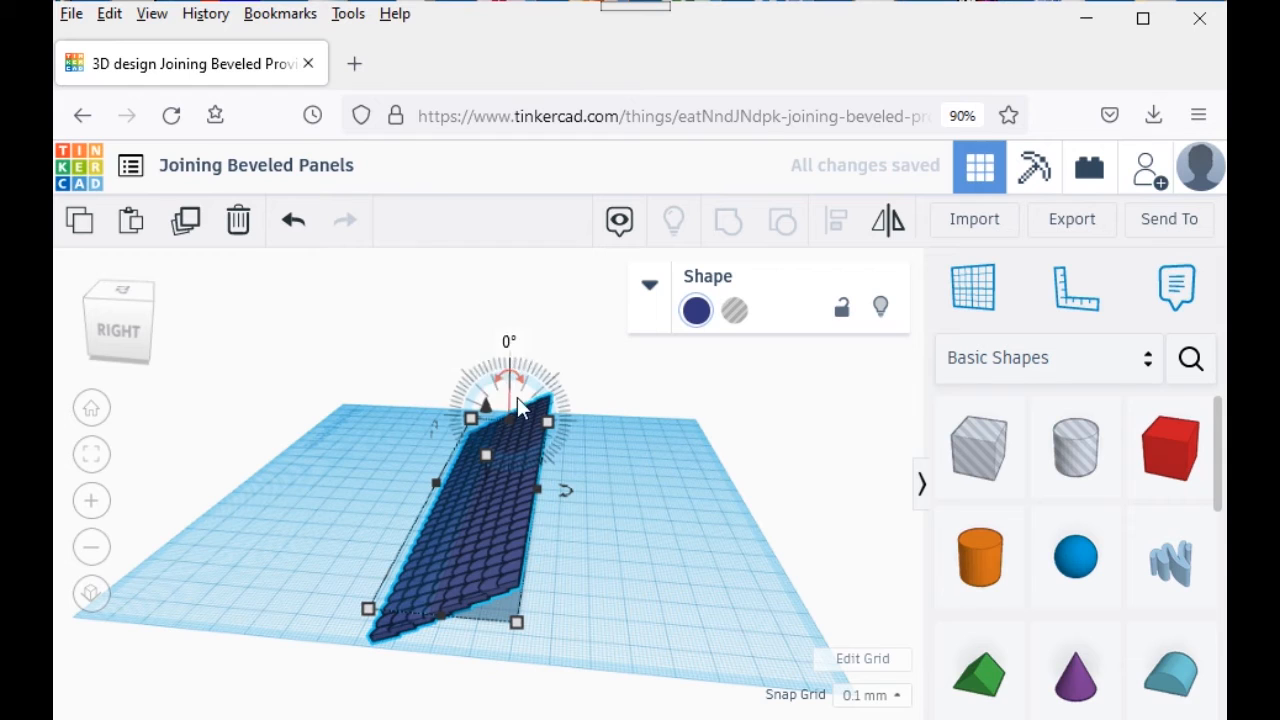
- Paste a copy of the tilted beveled roof panel and mirror it across its width to form the opposite slope
scroll(511, 418, "down", 3)
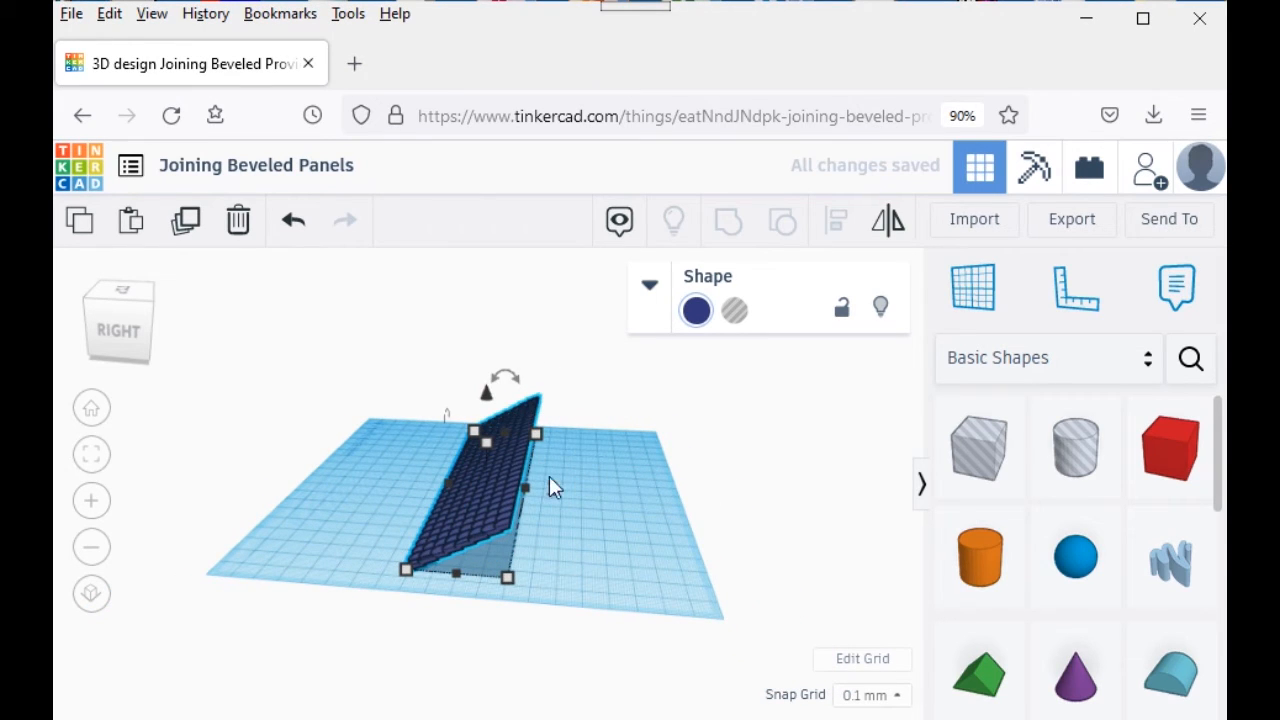
key("ctrl+v")
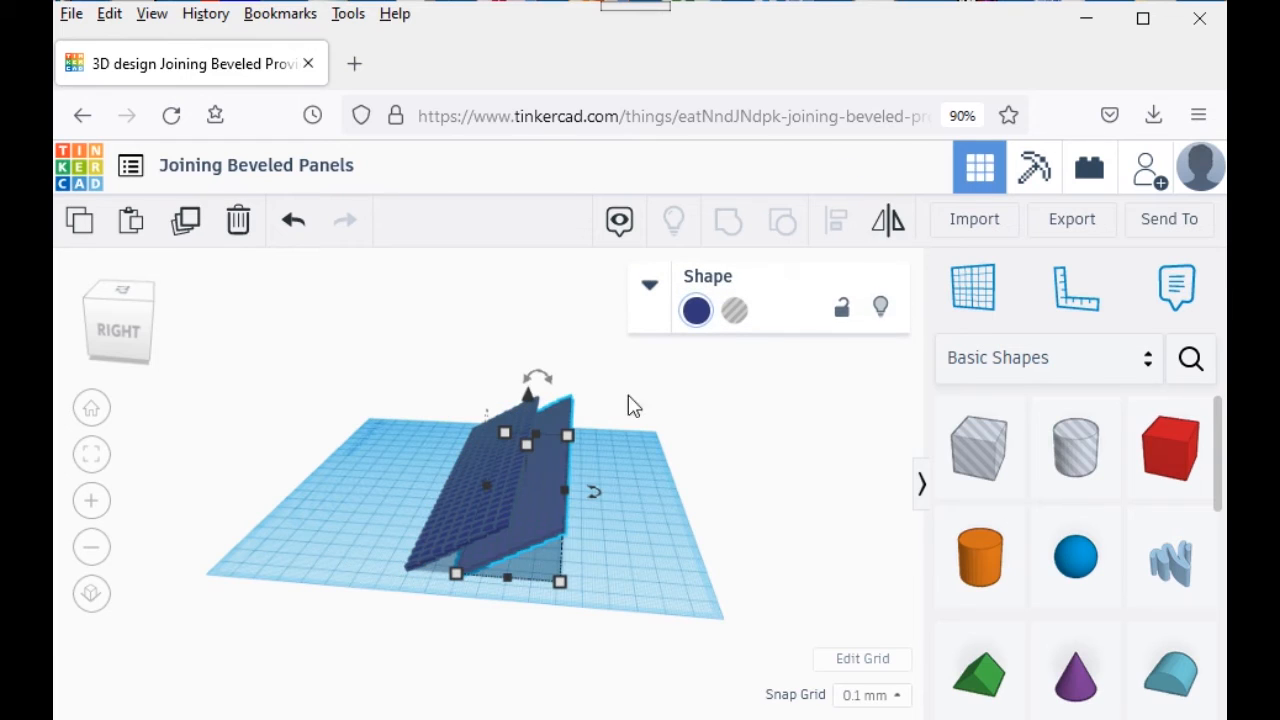
left_click(888, 222)
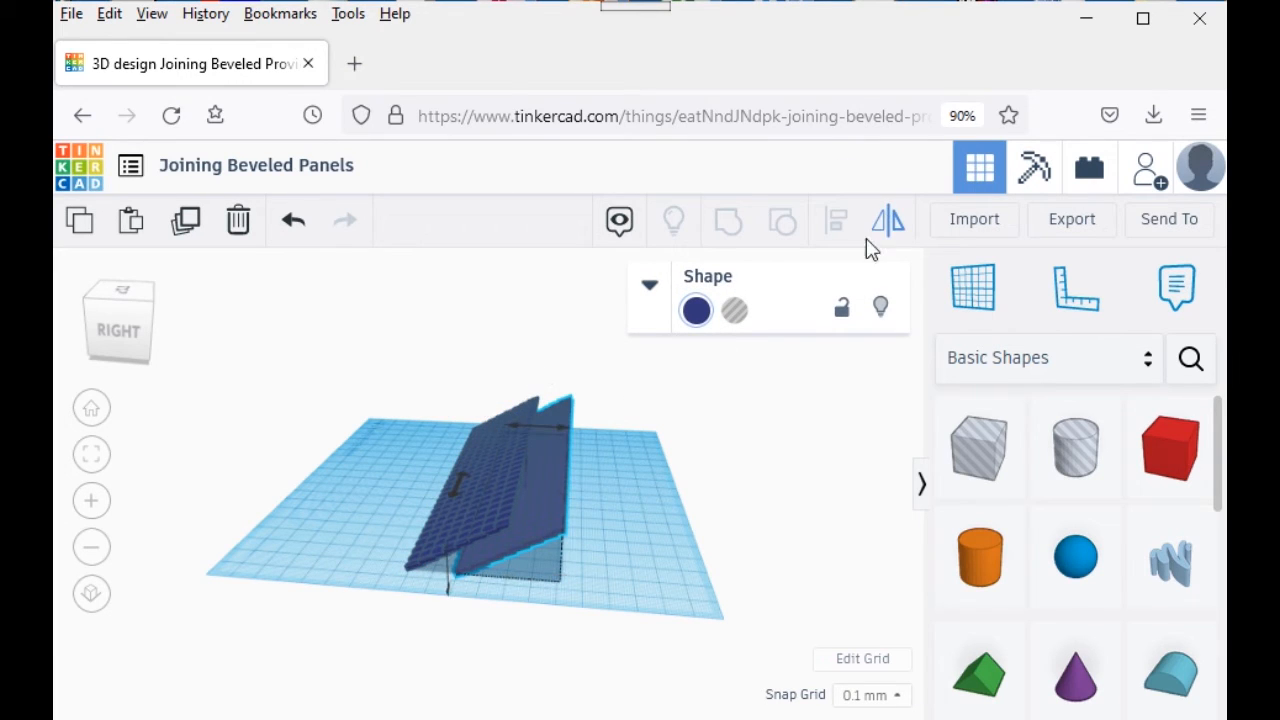
left_click(531, 427)
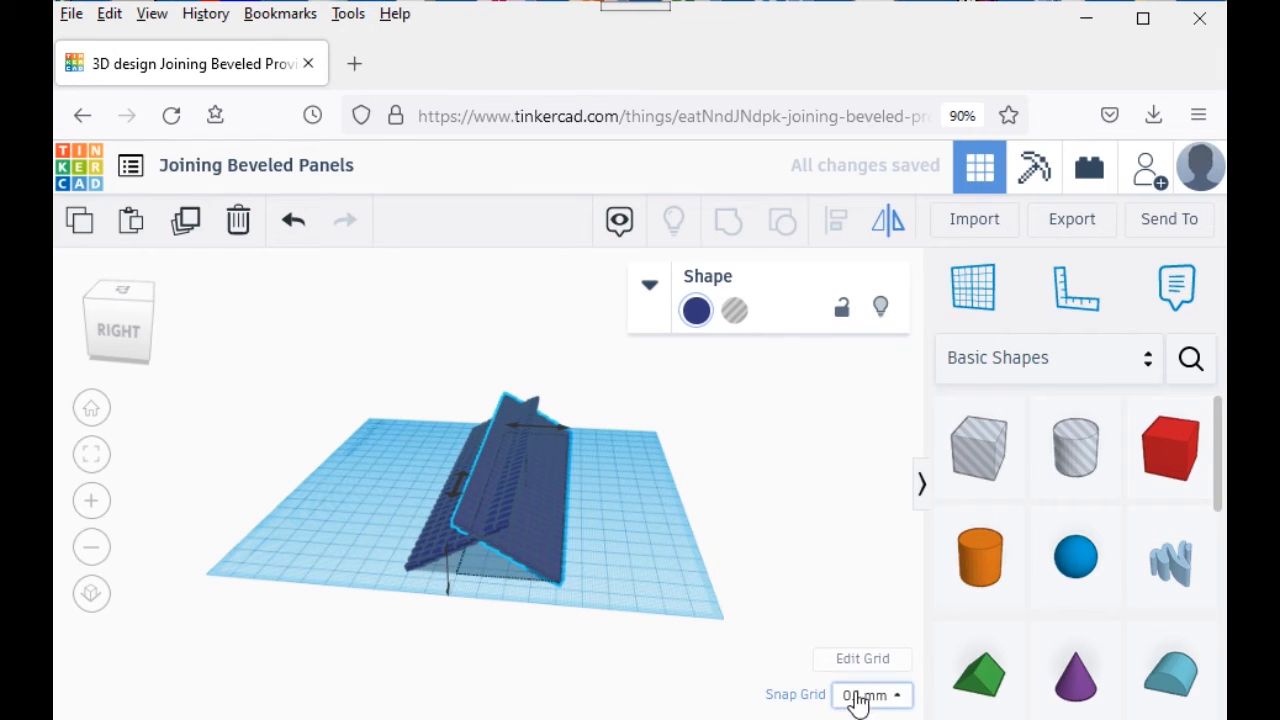
- Slide the mirrored panel outward with the 0.1 mm snap grid until its beveled top edge meets the original panel at the ridge
left_click(866, 698)
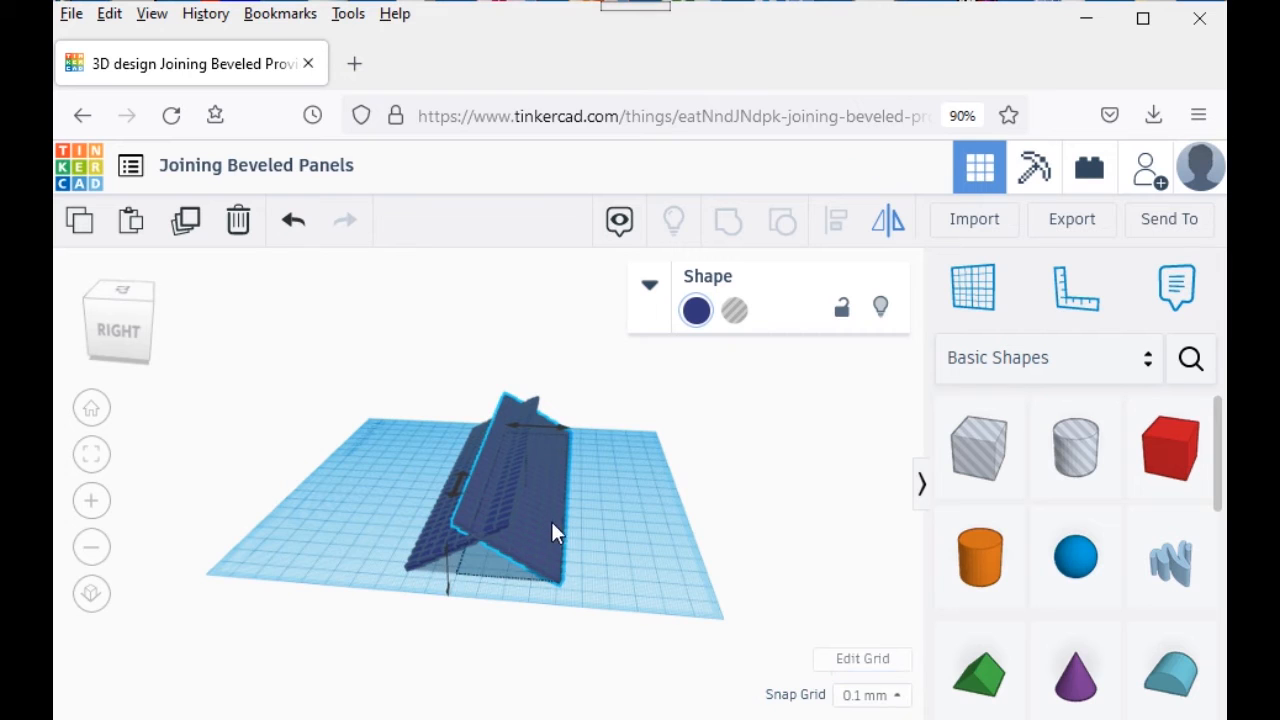
scroll(551, 521, "up", 3)
left_click_drag(644, 617, 804, 609)
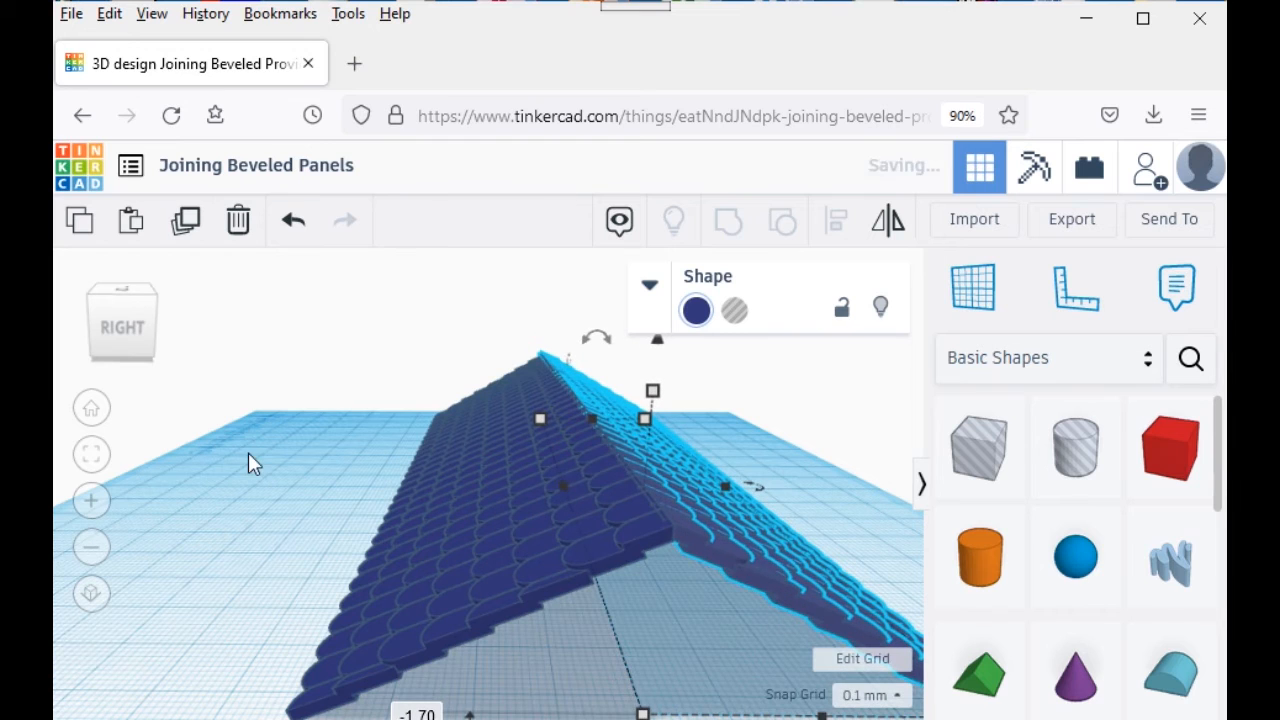
left_click(124, 345)
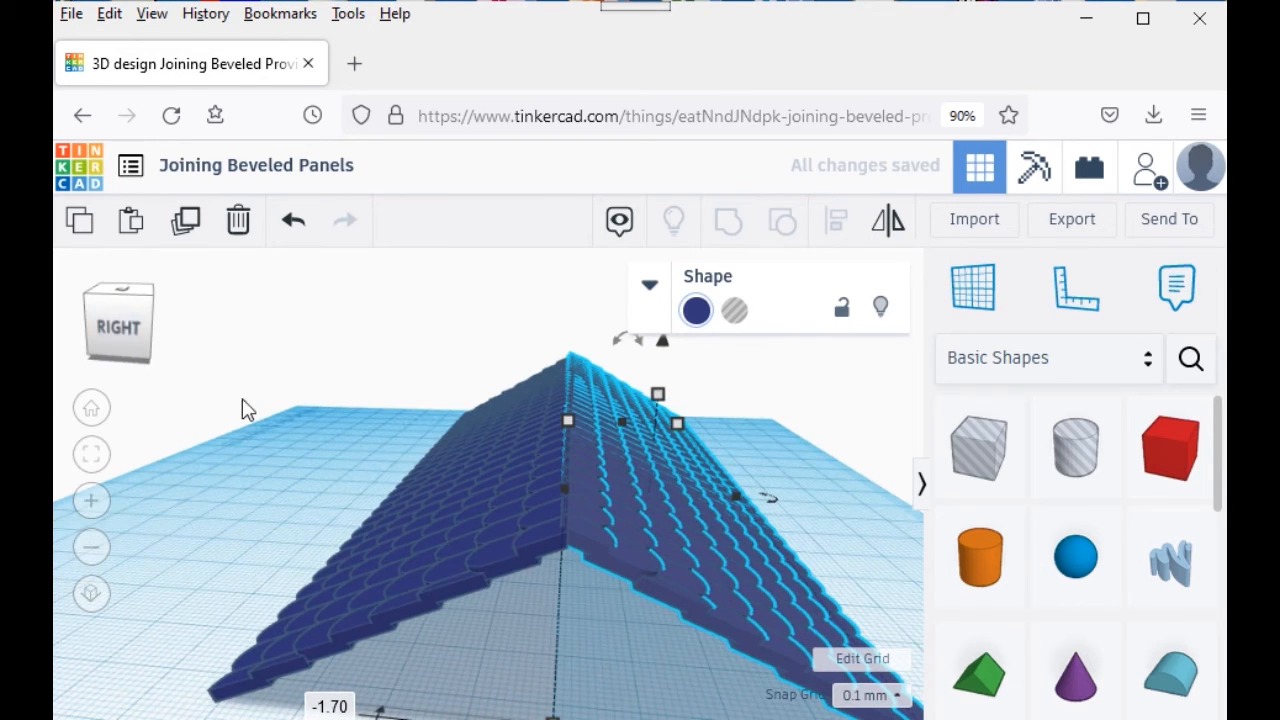
- Align both roof panels flush at their near ends and group them into one shape
left_click(476, 508, "shift")
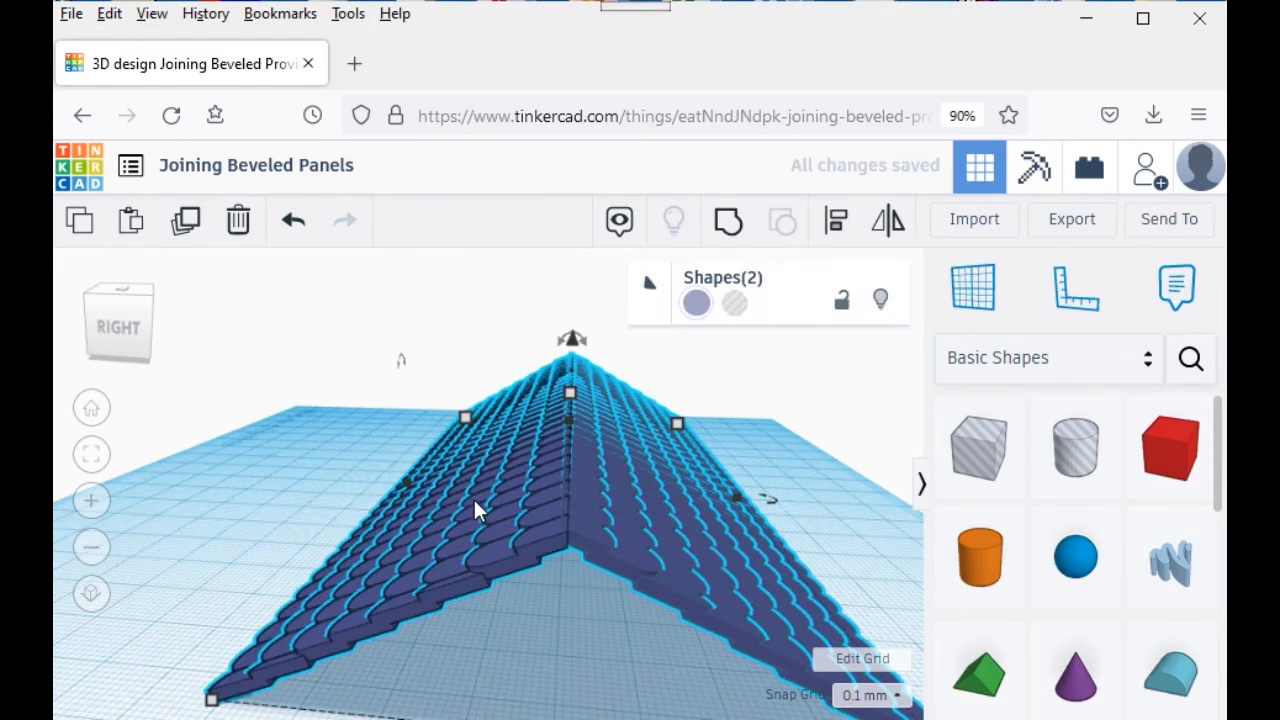
left_click(834, 228)
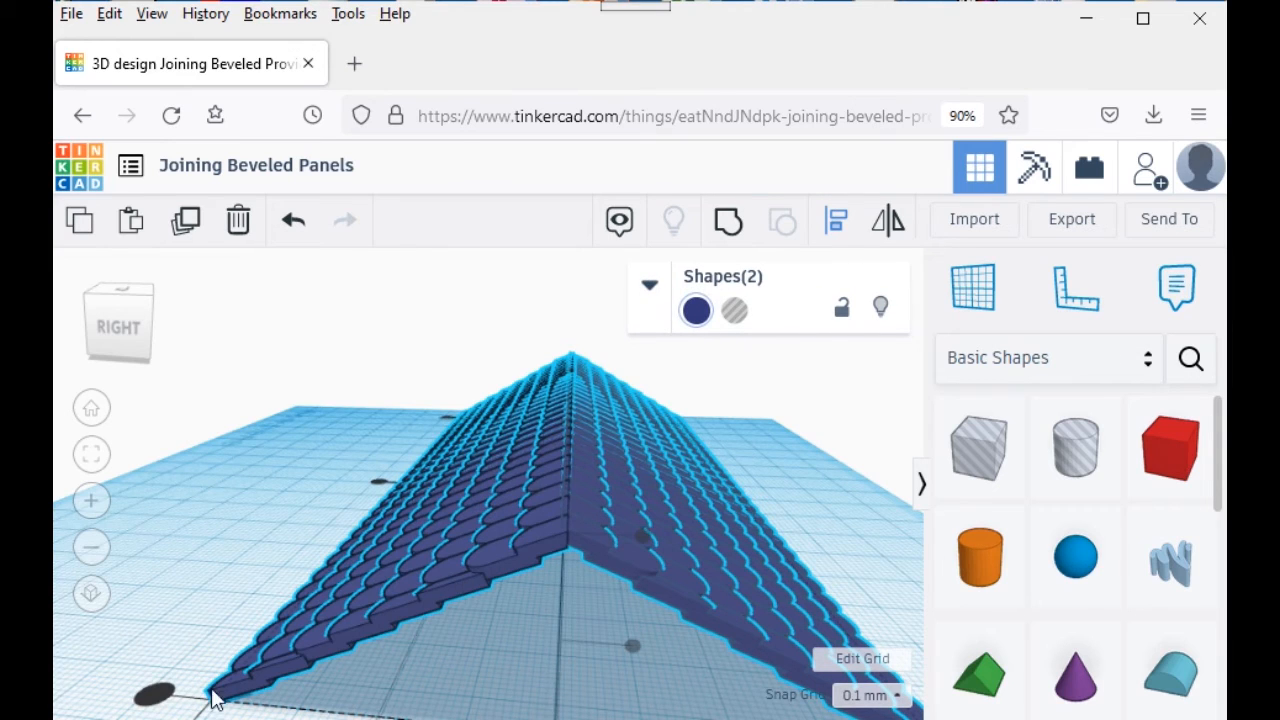
left_click(156, 695)
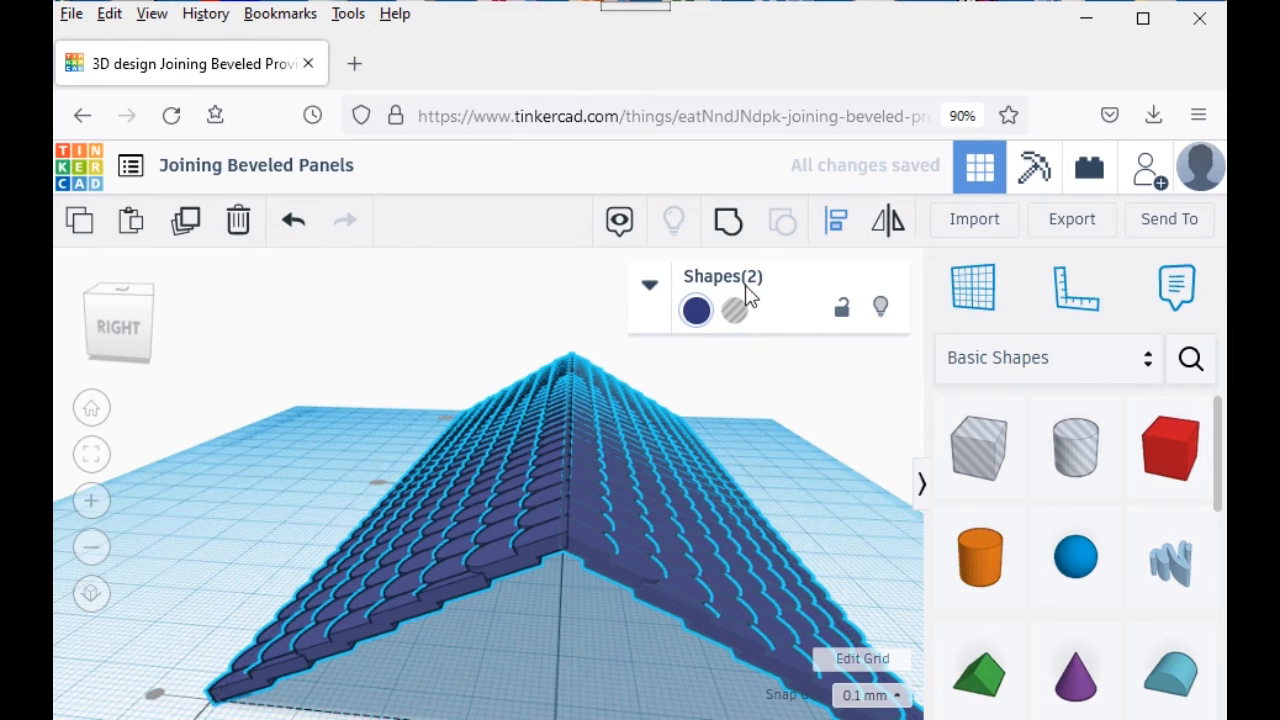
left_click(728, 224)
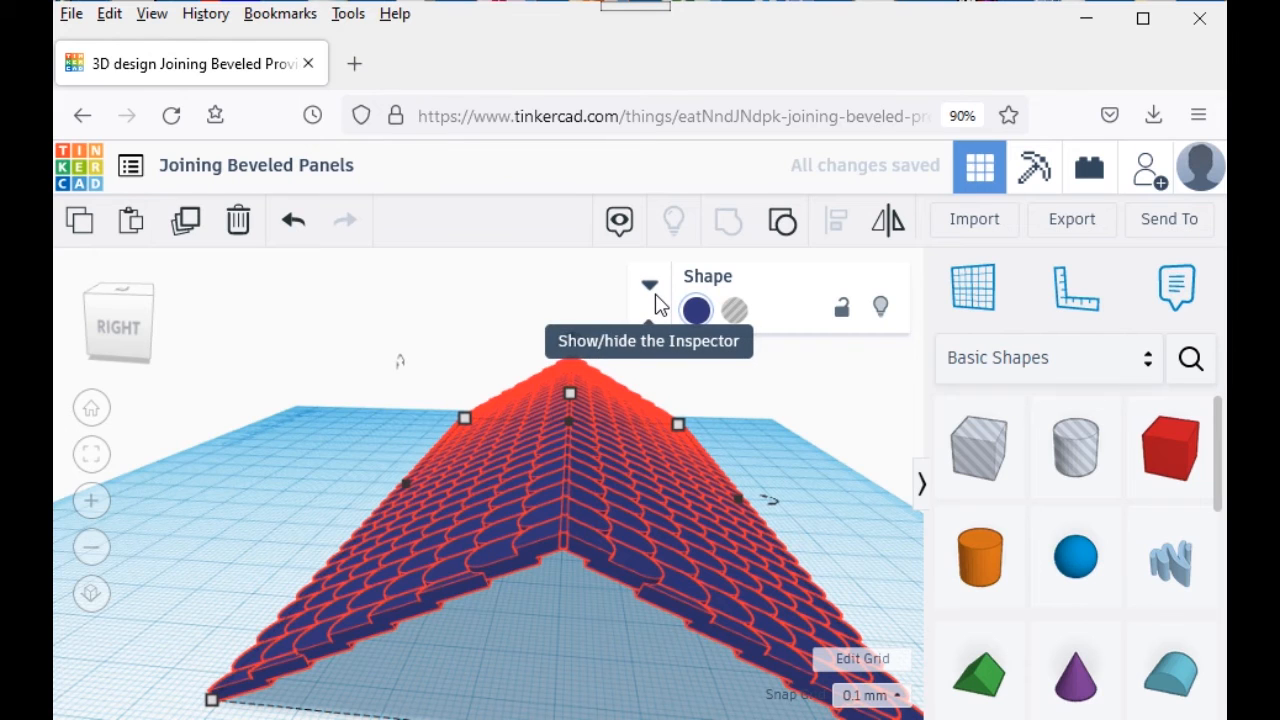
- Rotate the joined roof so that it stands upright on its end
left_click(140, 347)
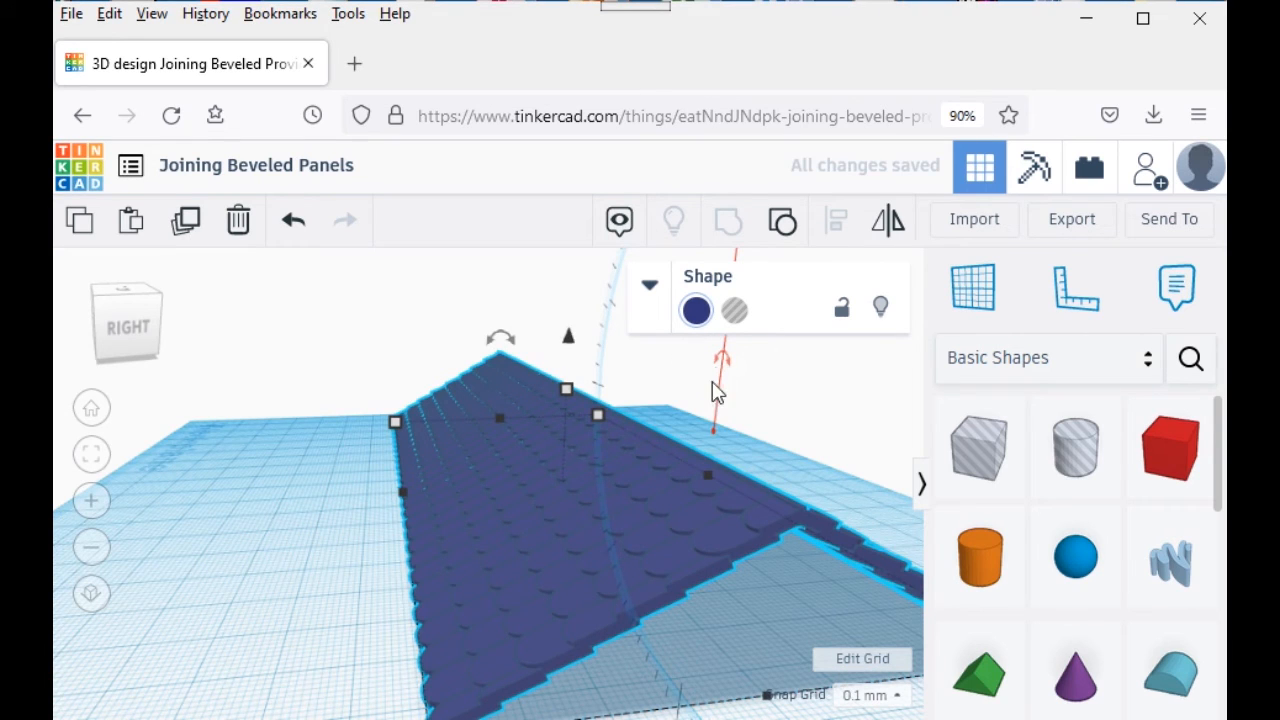
left_click_drag(723, 366, 489, 255)
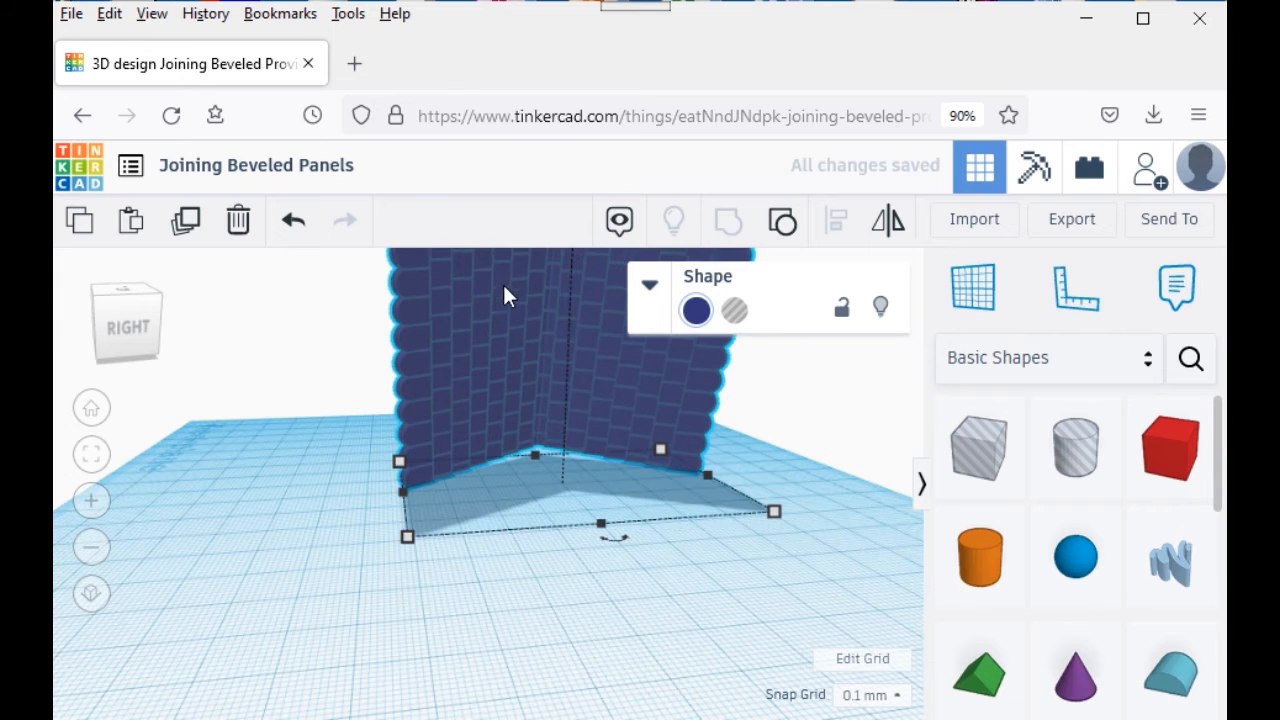
right_click_drag(501, 298, 515, 333)
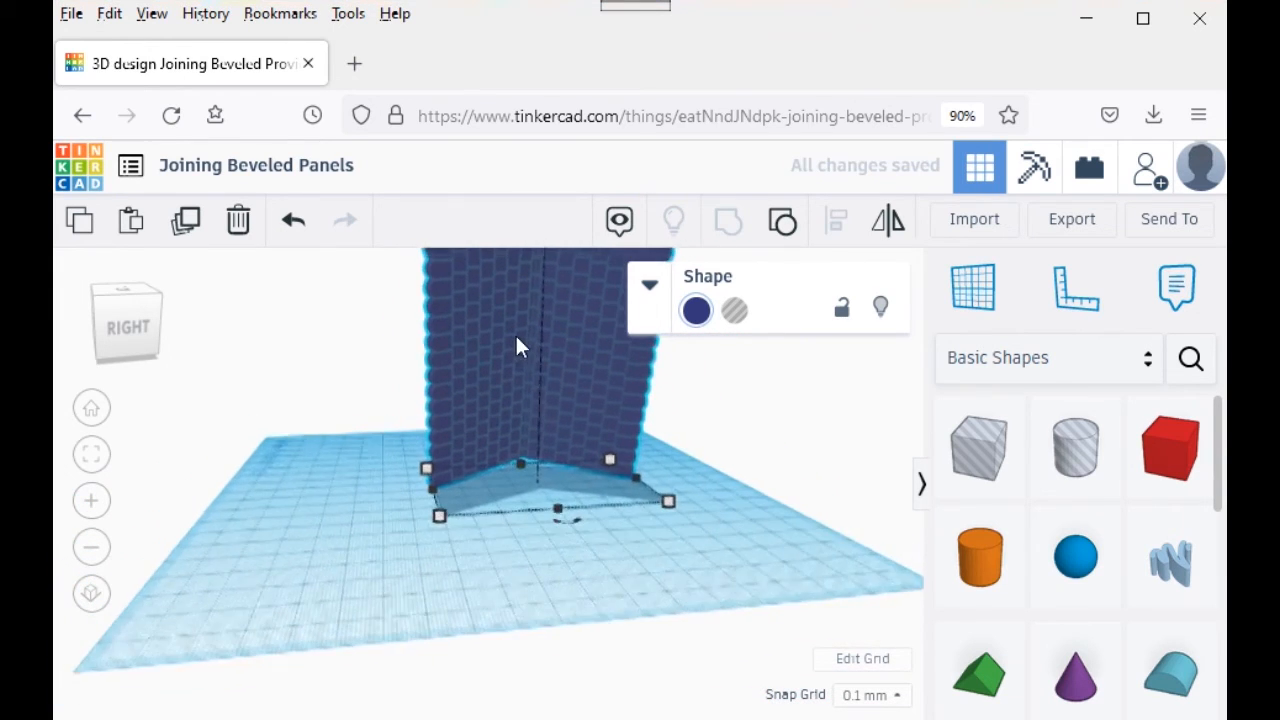
scroll(515, 334, "down", 6)
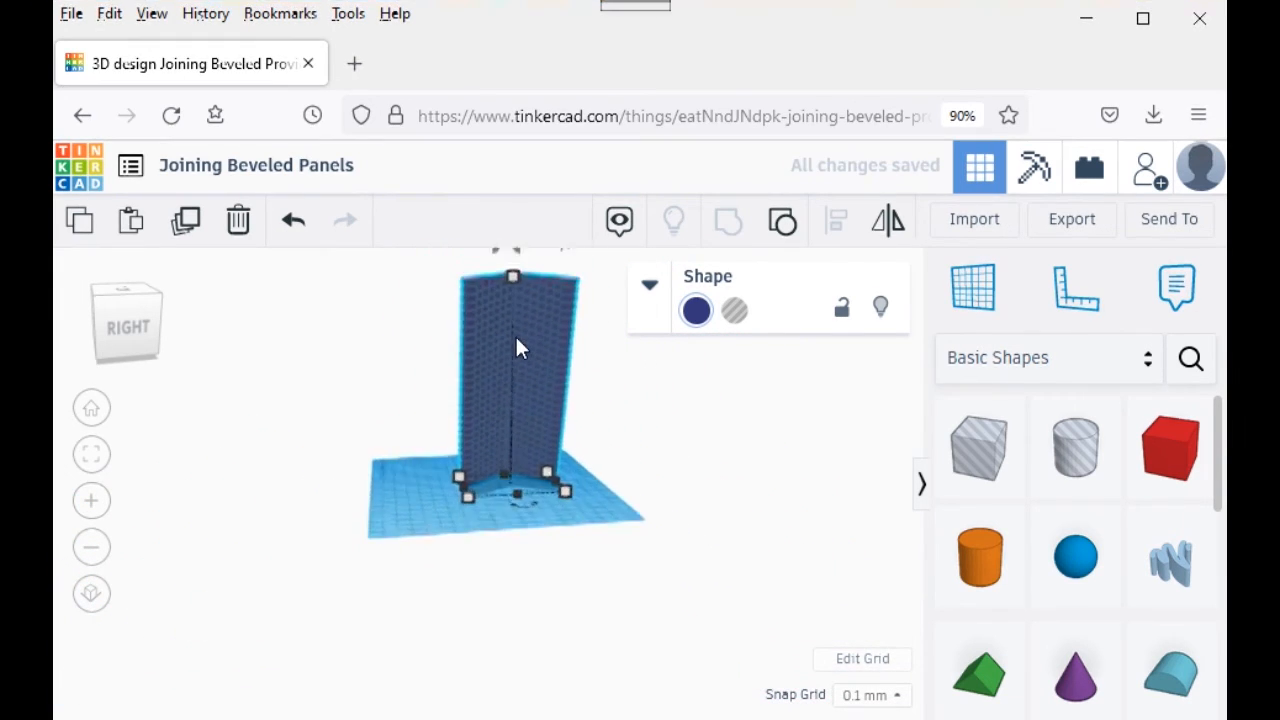